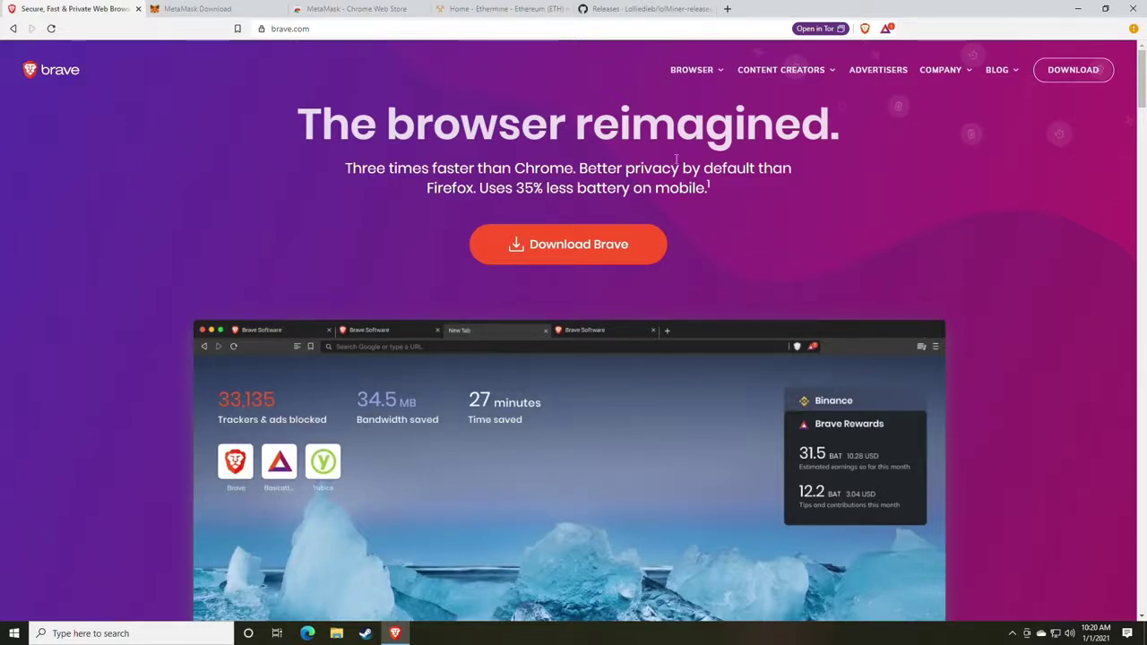
From the metamask.io download page, open MetaMask's Chrome Web Store extension page.
left_click(231, 8)
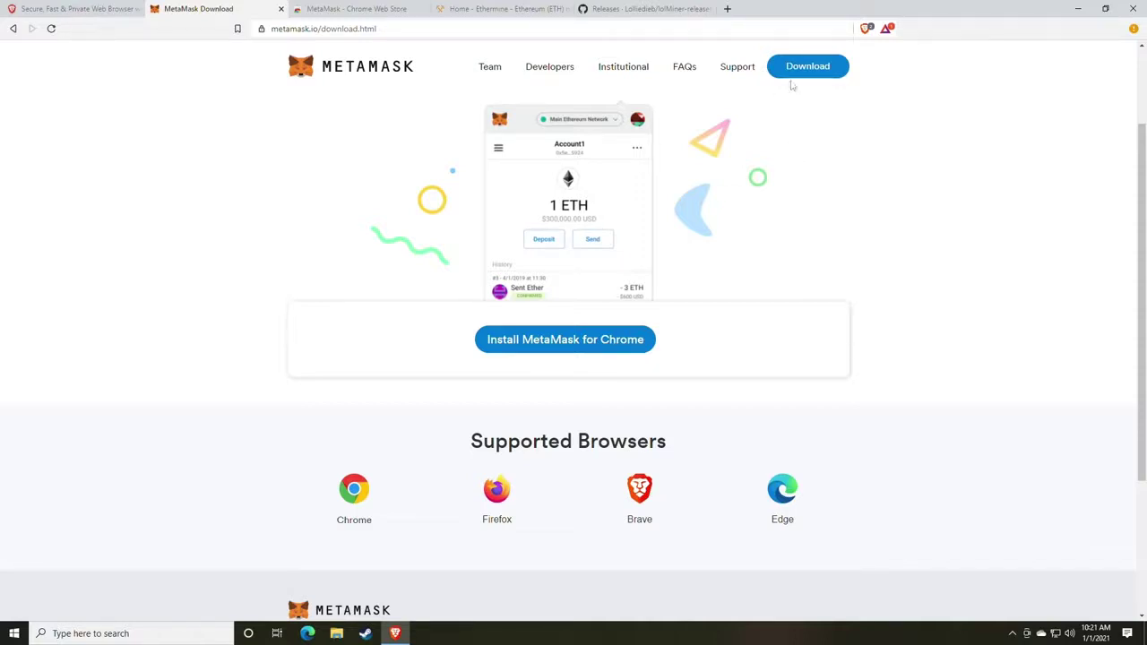
left_click(553, 336)
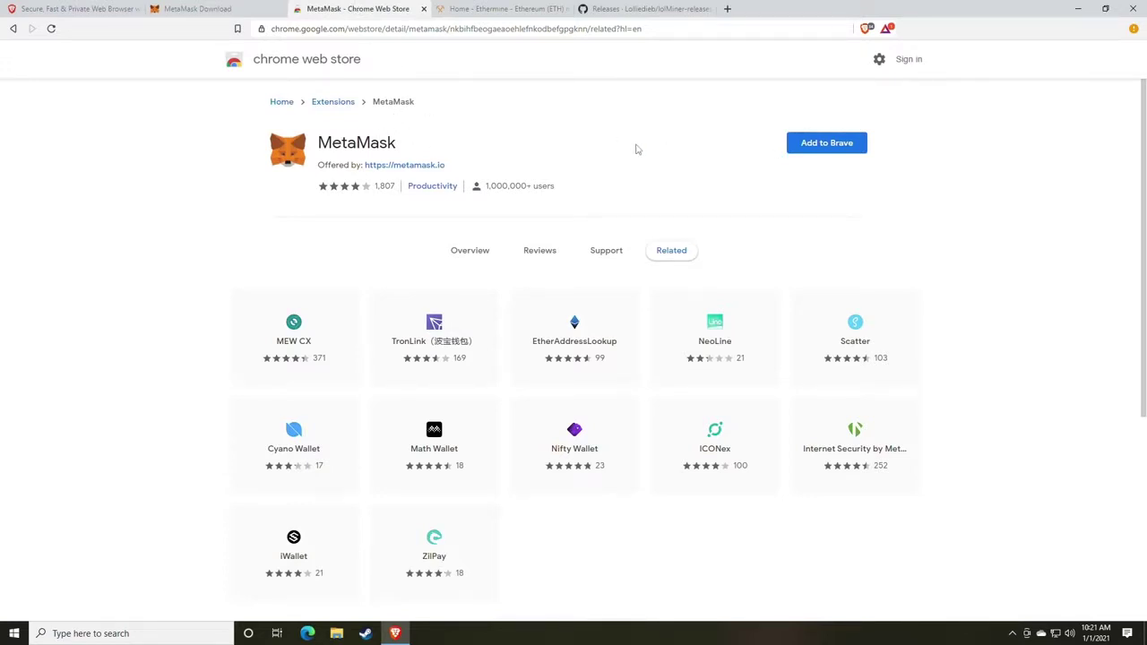
Add the MetaMask extension to Brave and approve its permissions.
left_click(824, 154)
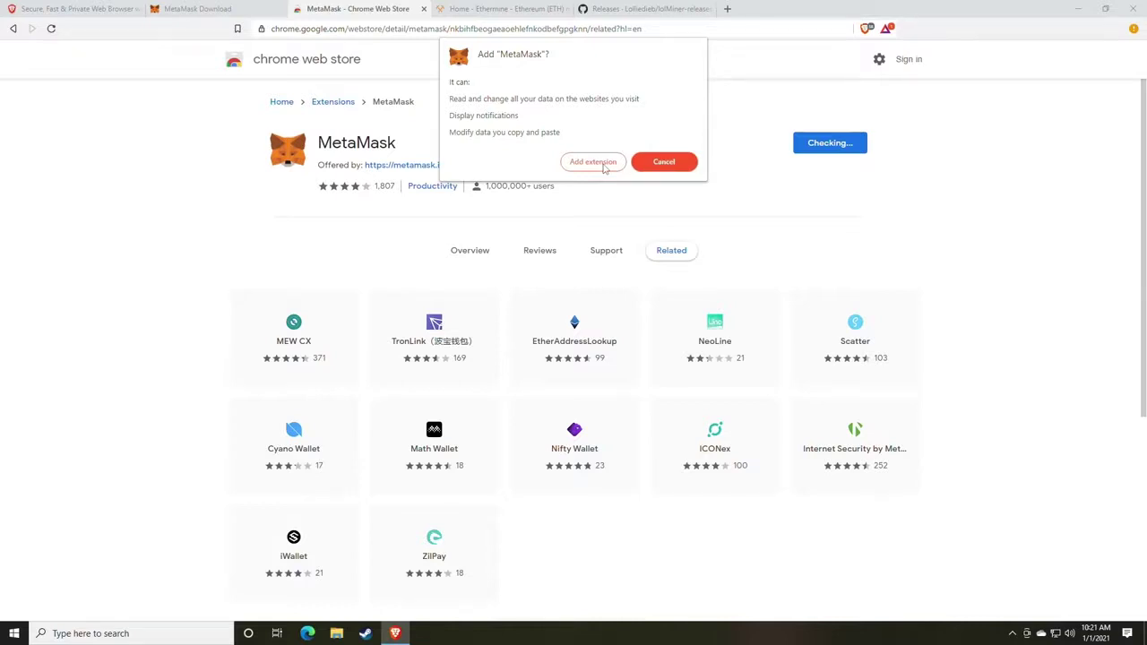
left_click(587, 170)
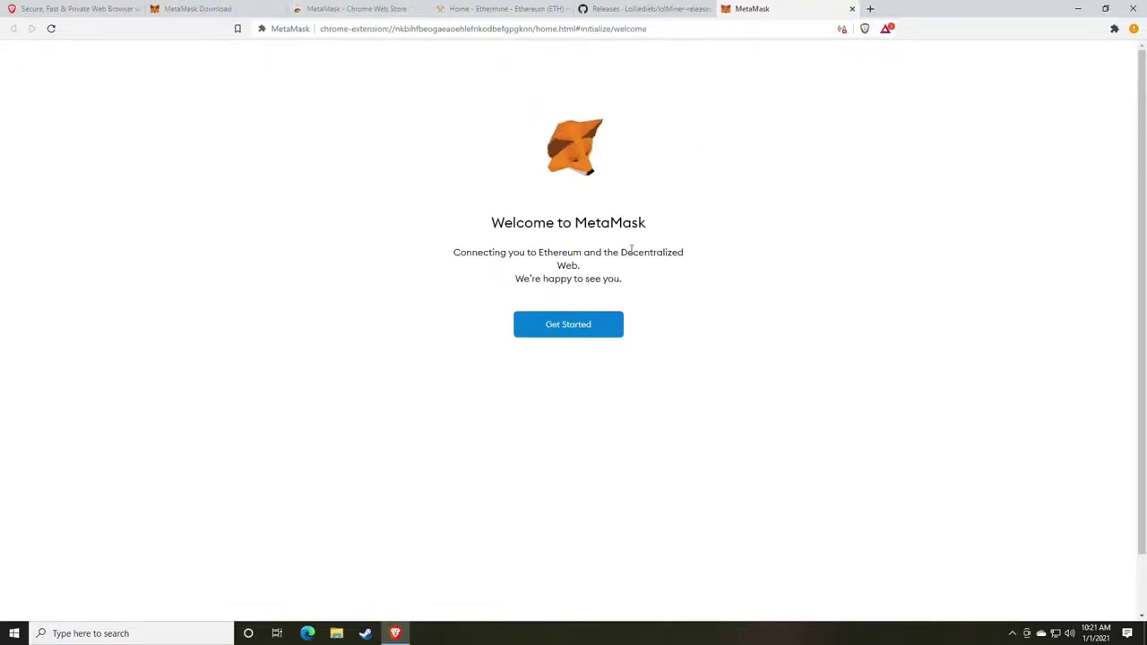
Start creating a new MetaMask wallet and agree to share anonymous usage data.
left_click(568, 333)
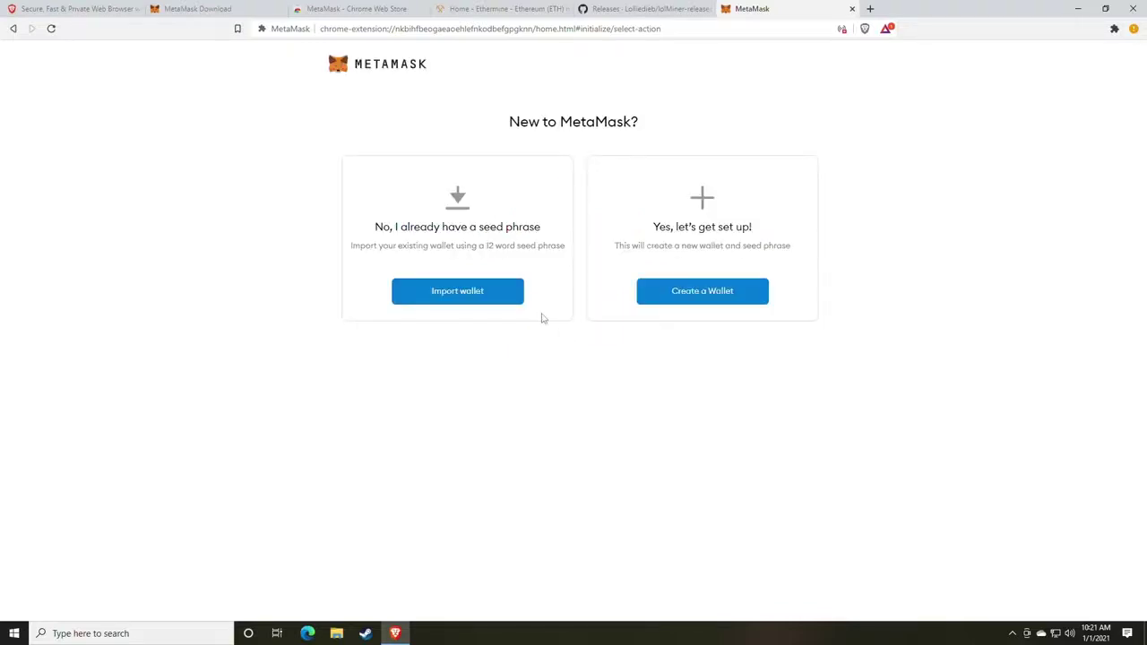
left_click(696, 297)
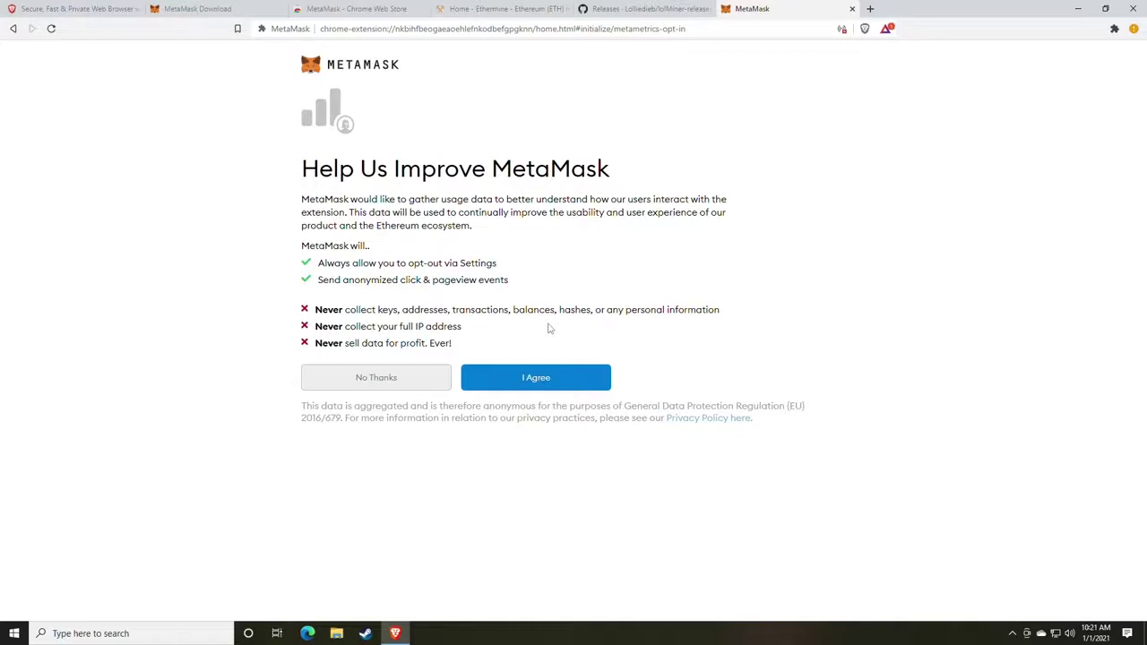
left_click(542, 380)
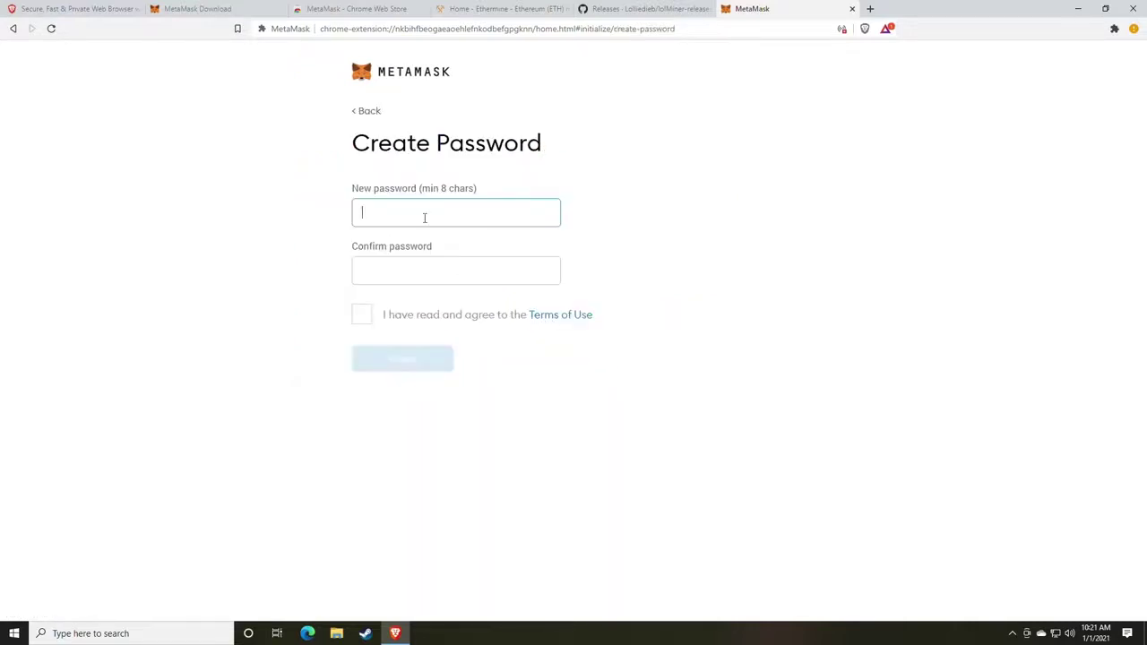
Enter and confirm a new wallet password, then accept the Terms of Use.
type("••••••••••")
key("Tab")
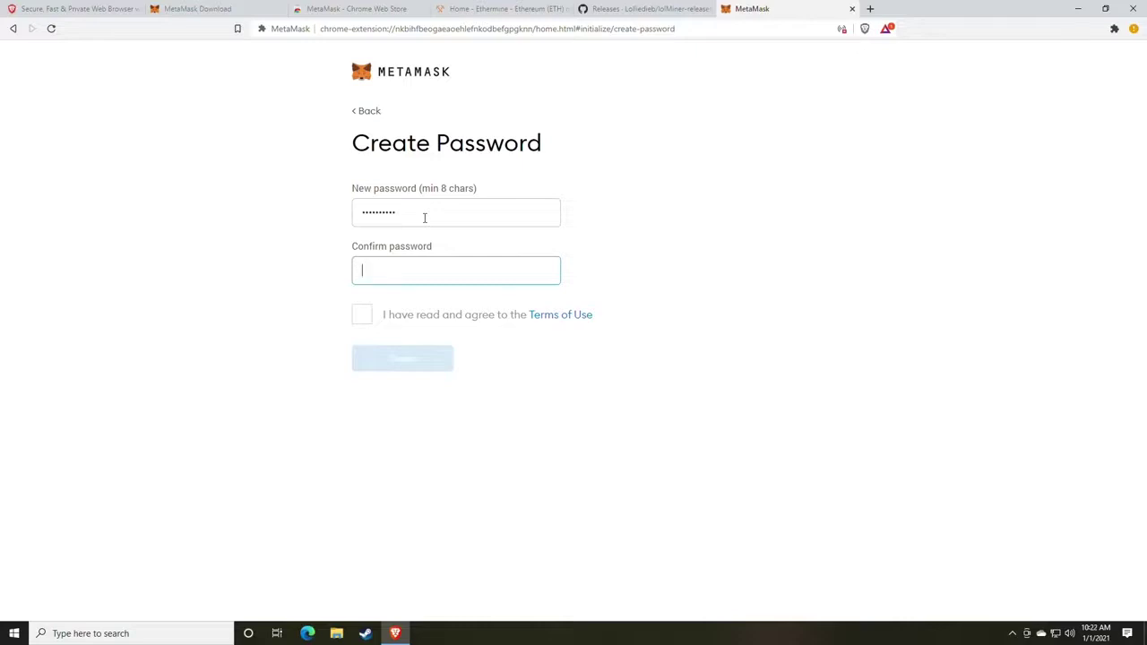
type("••••••••••")
left_click(362, 315)
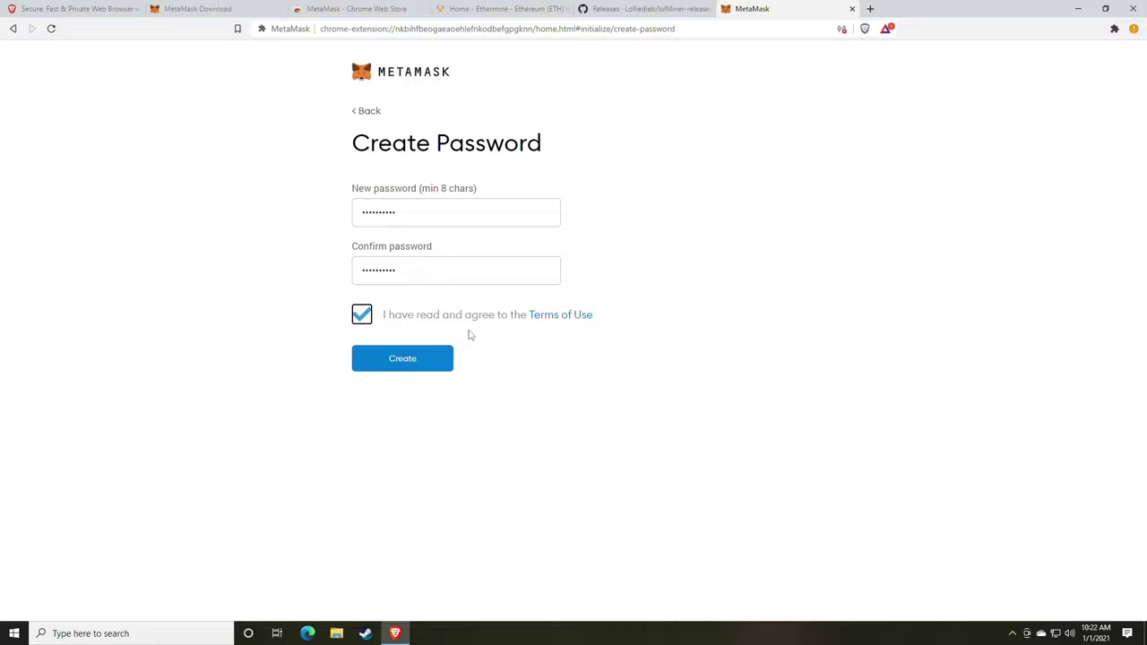
In a new tab, generate five random 8-character passwords with random.org's Password Generator.
left_click(870, 9)
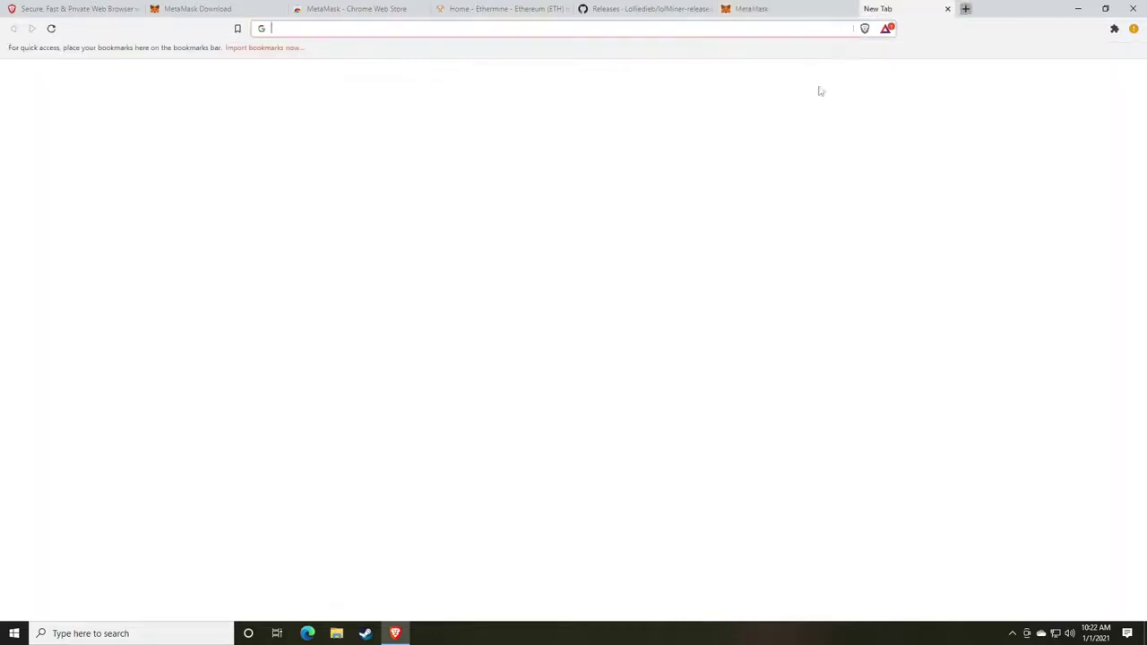
type("random")
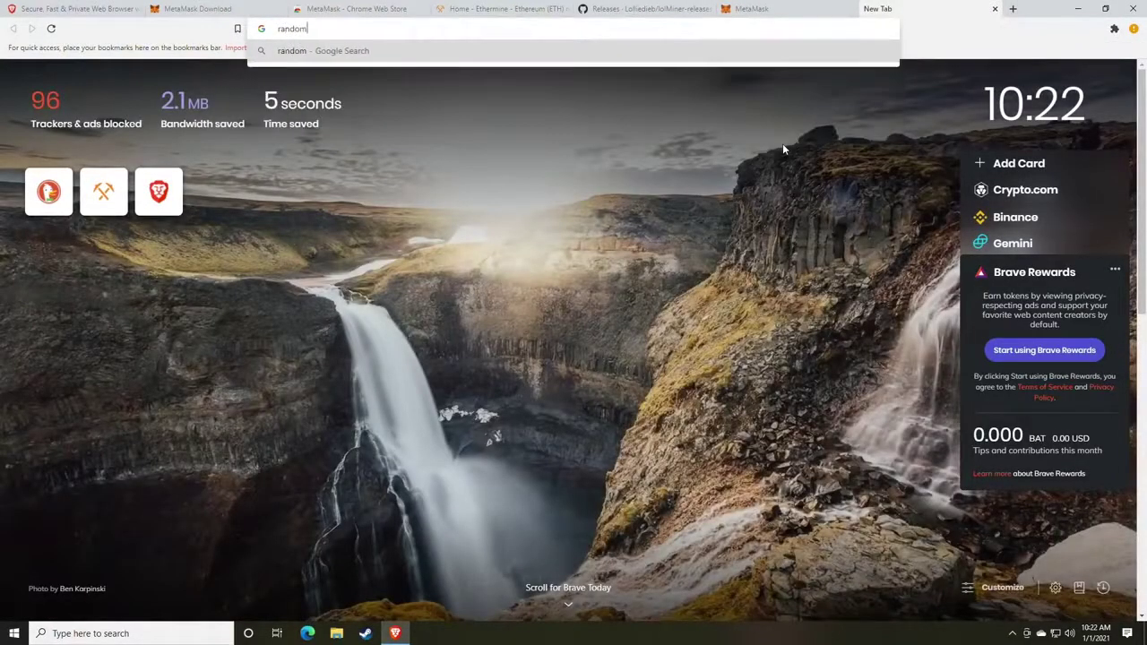
type(".org")
key("Return")
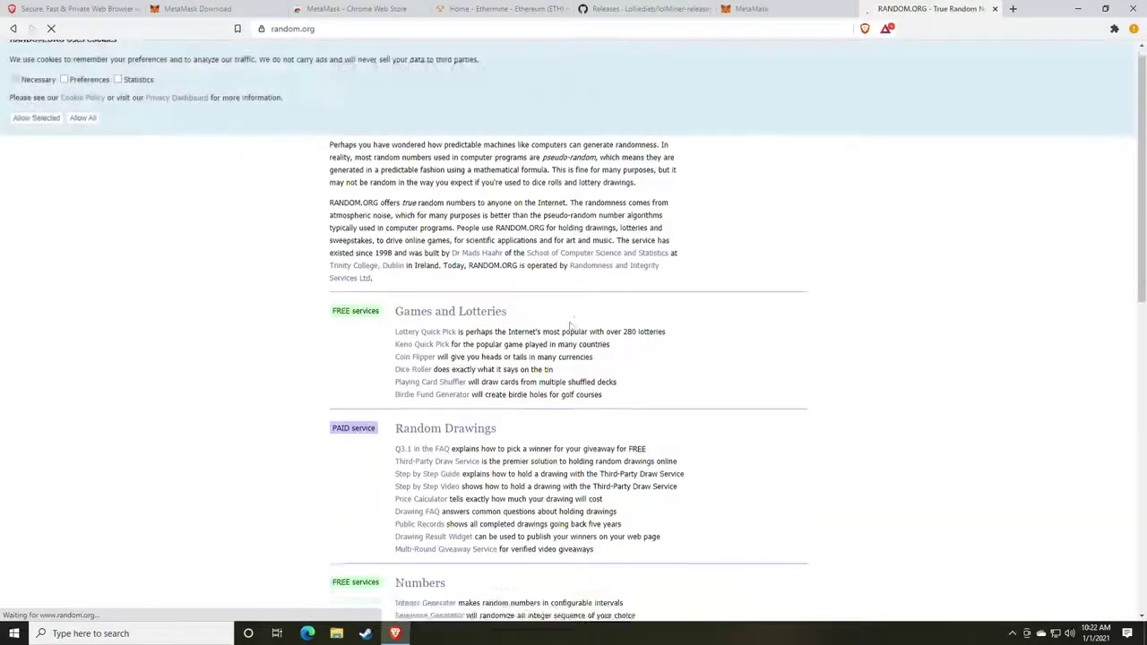
scroll(466, 334, "down", 4)
scroll(466, 334, "down", 2)
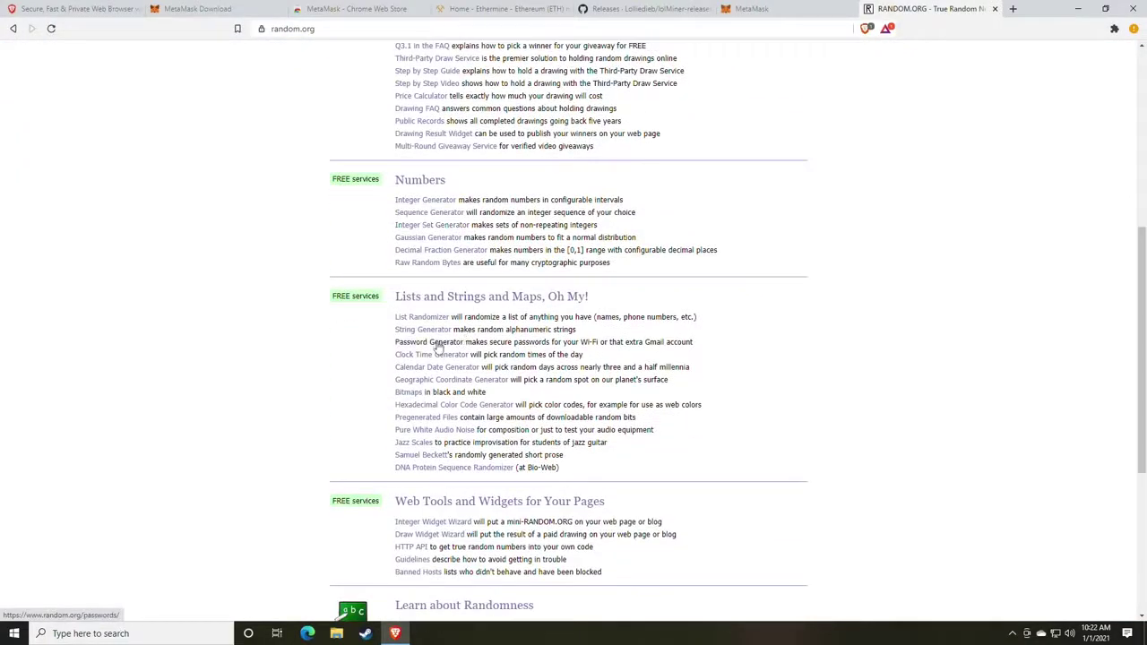
left_click(437, 345)
double_click(435, 298)
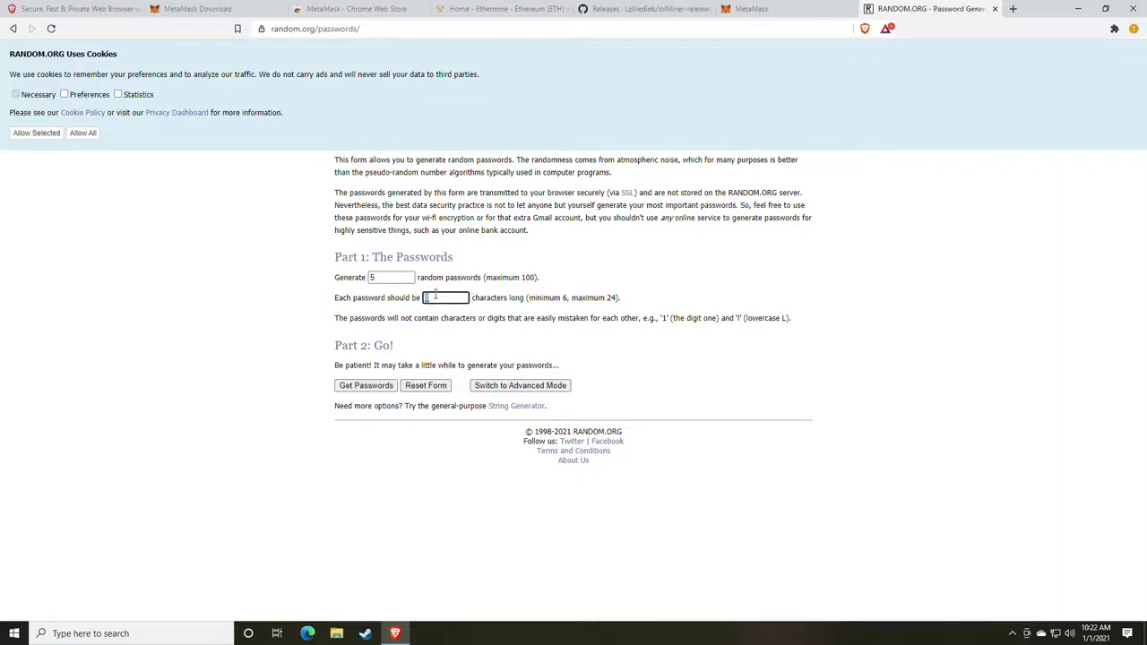
left_click(371, 388)
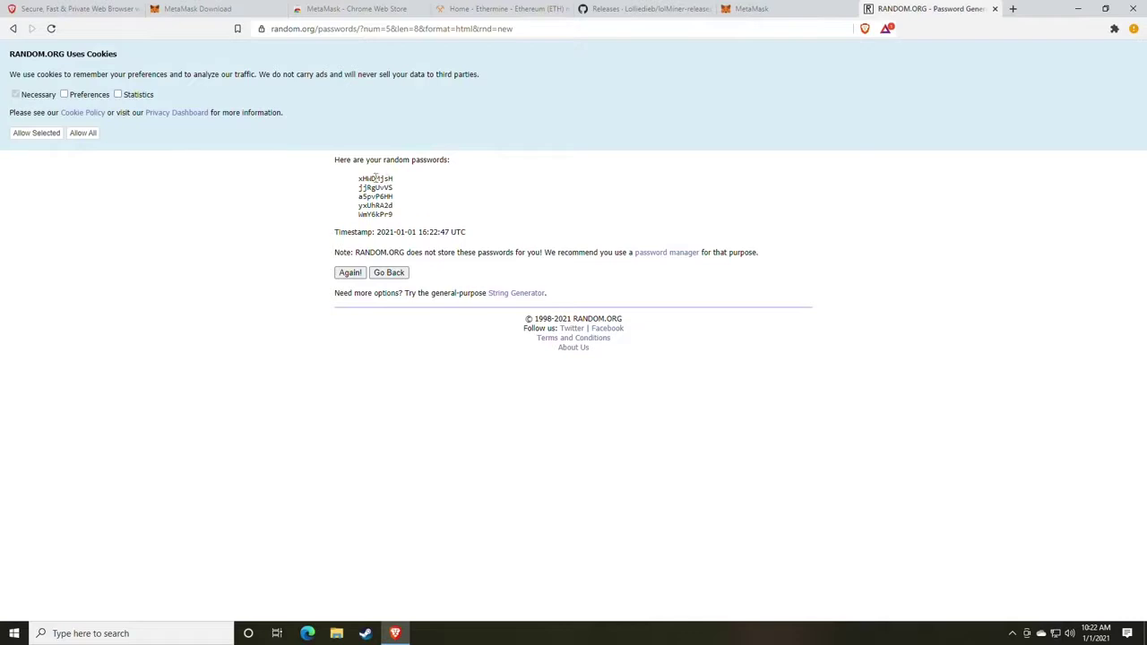
double_click(375, 178)
Close RANDOM.ORG, create the wallet, then reveal and select the twelve secret backup words.
left_click(995, 9)
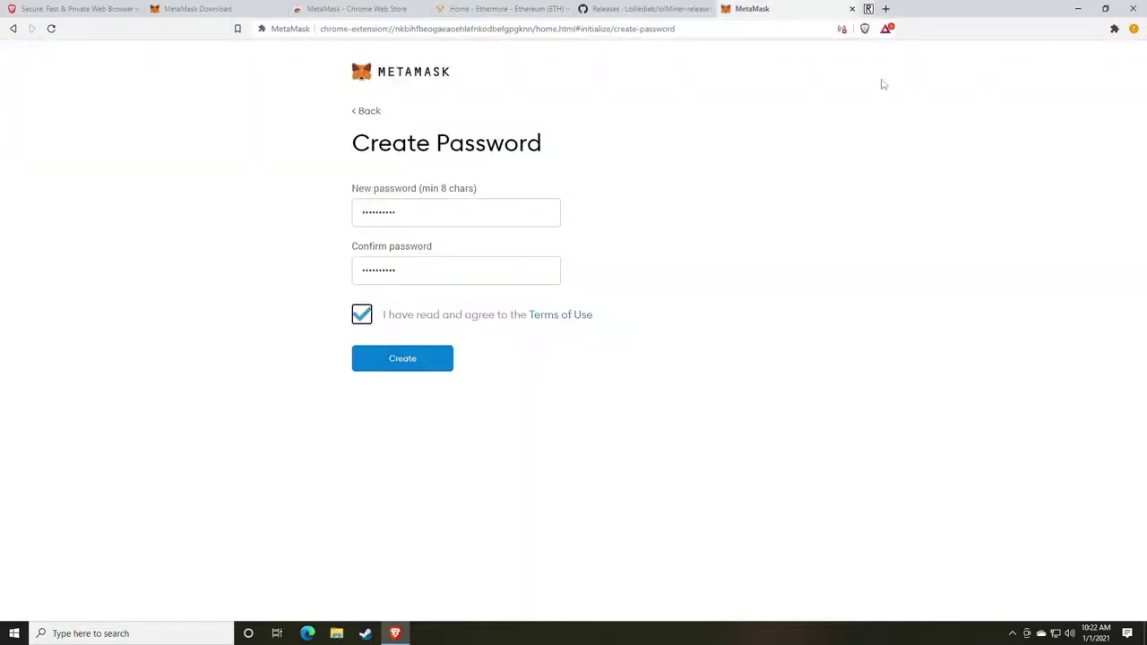
left_click(411, 363)
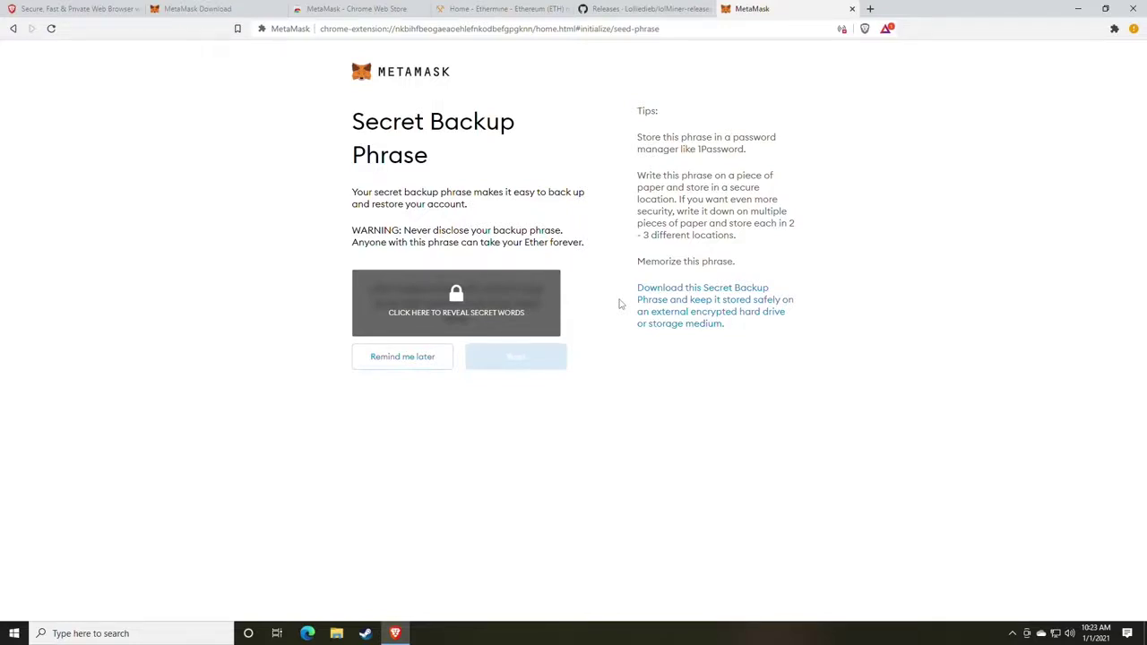
left_click(493, 313)
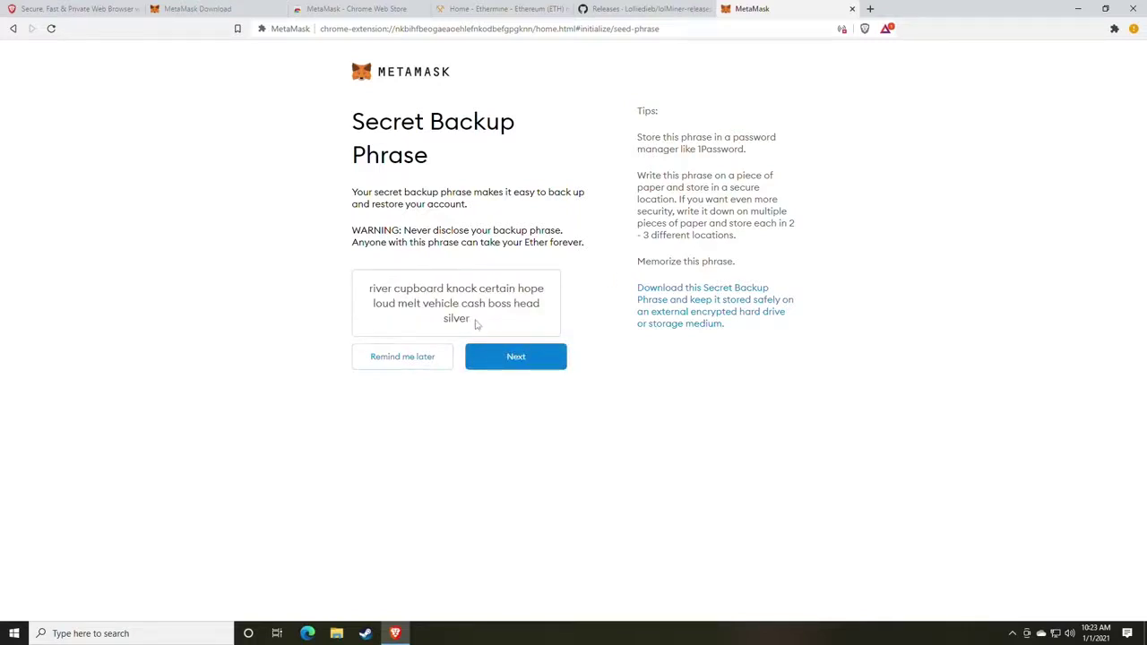
left_click_drag(476, 324, 365, 290)
key("ctrl+c")
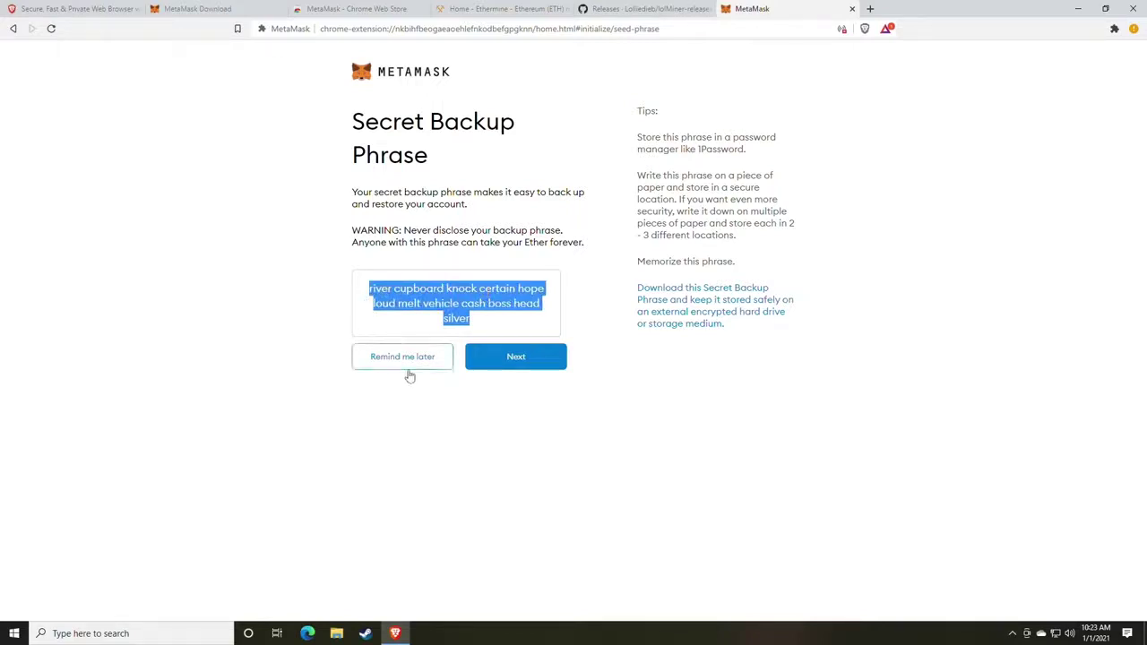
Launch Notepad and paste the twelve-word backup phrase into a new note.
left_click(176, 633)
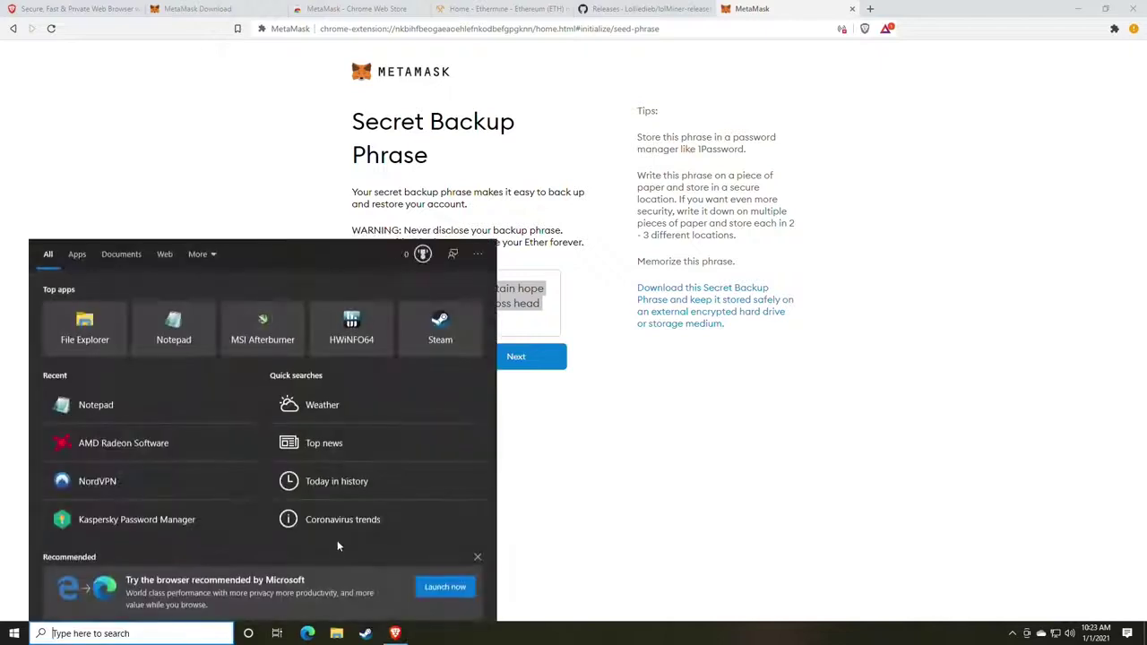
type("not")
key("Return")
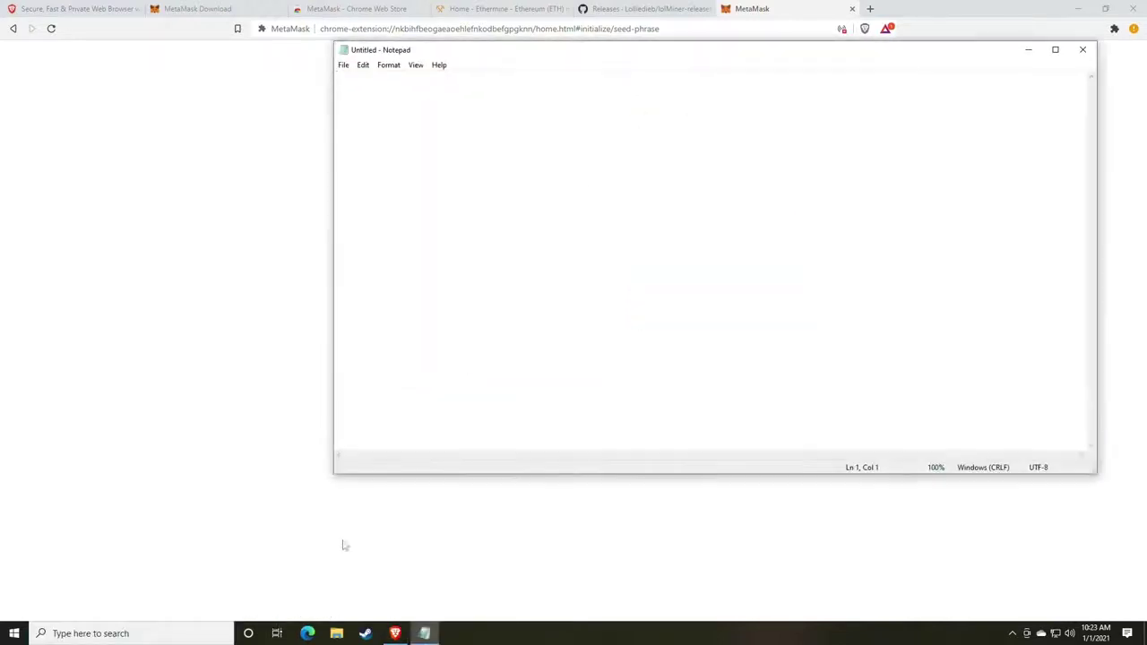
key("ctrl+v")
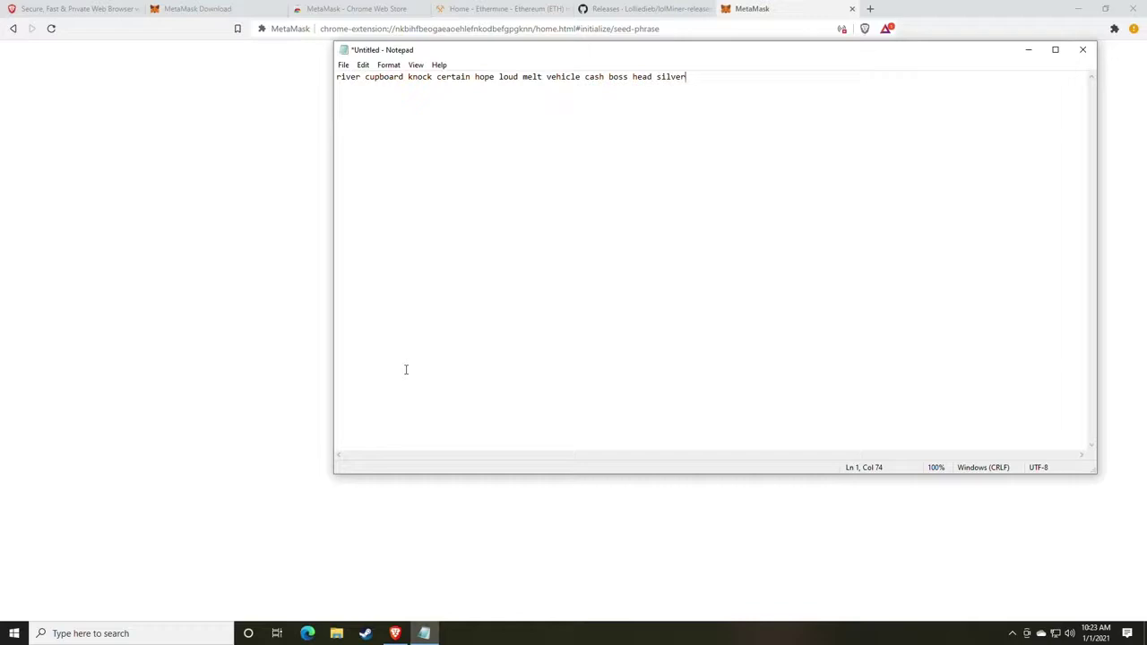
Snap Notepad to the left half of the screen with MetaMask beside it.
left_click_drag(488, 55, 308, 99)
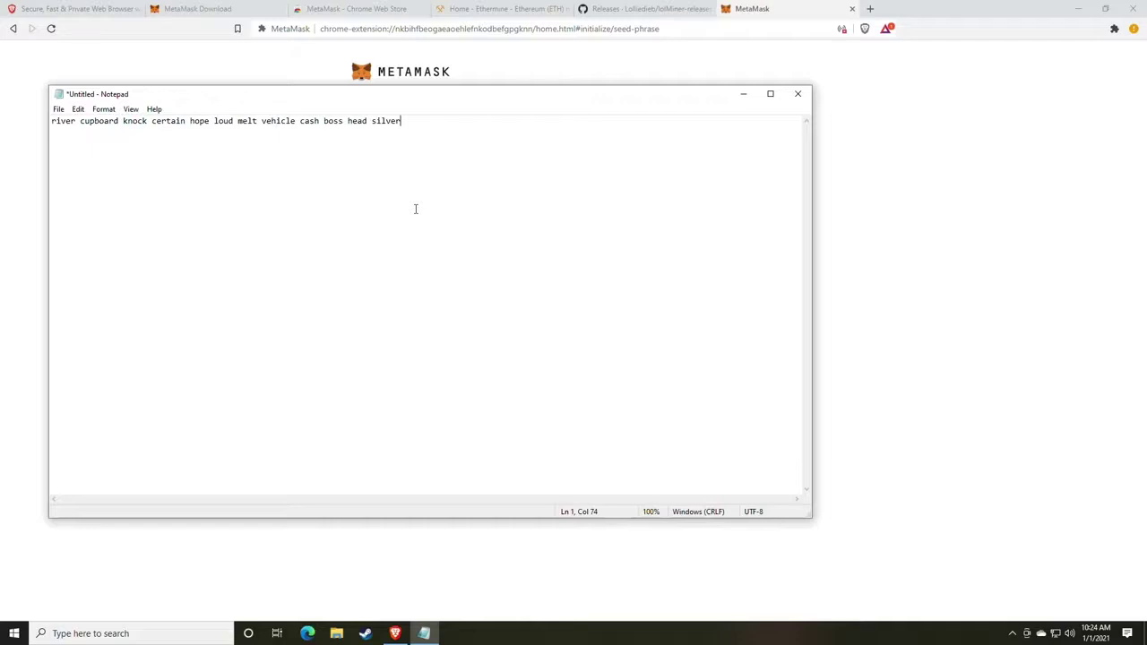
left_click_drag(567, 102, 0, 117)
left_click(1006, 374)
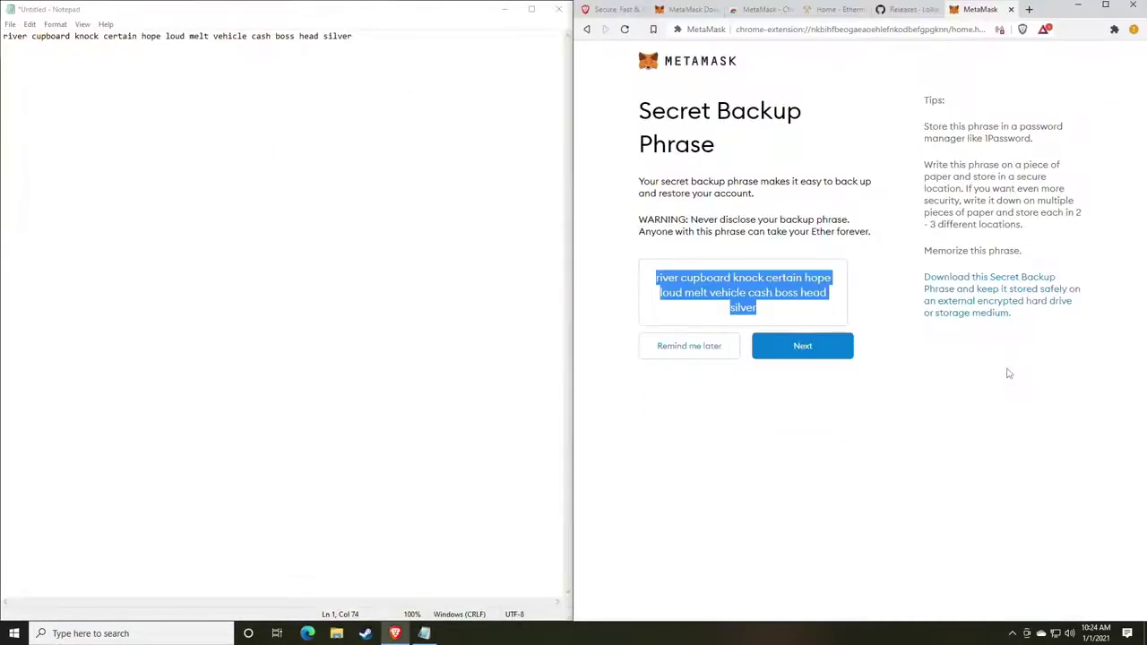
left_click(748, 361)
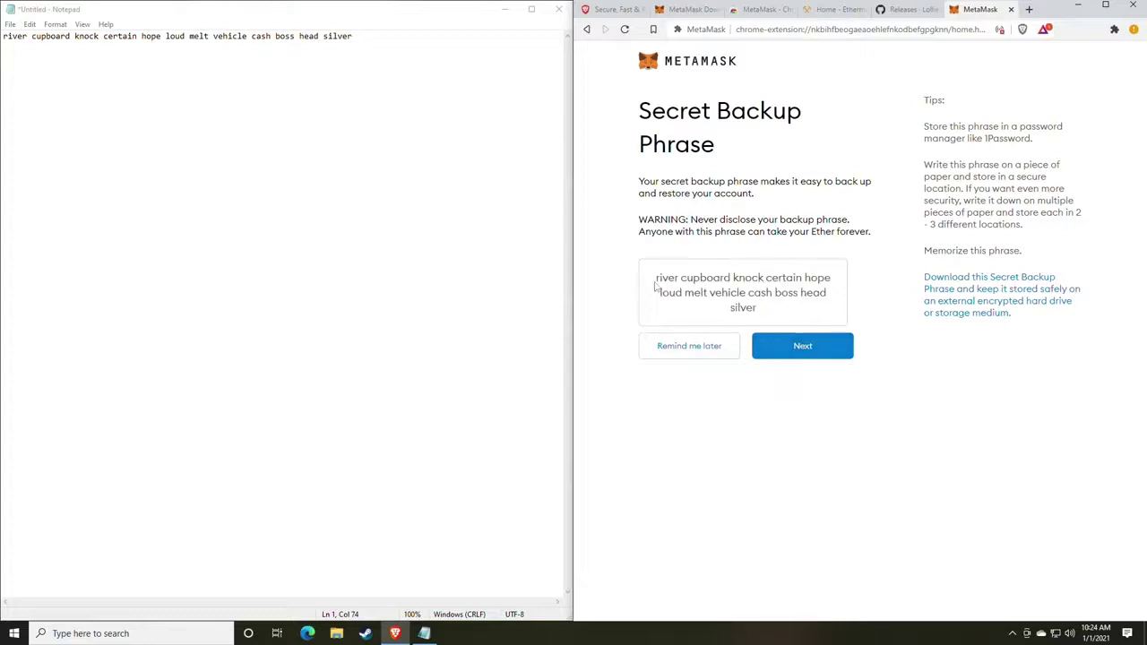
left_click_drag(655, 285, 817, 298)
left_click(810, 305)
Go to the confirmation page and enter the first six backup-phrase words in order.
left_click(797, 351)
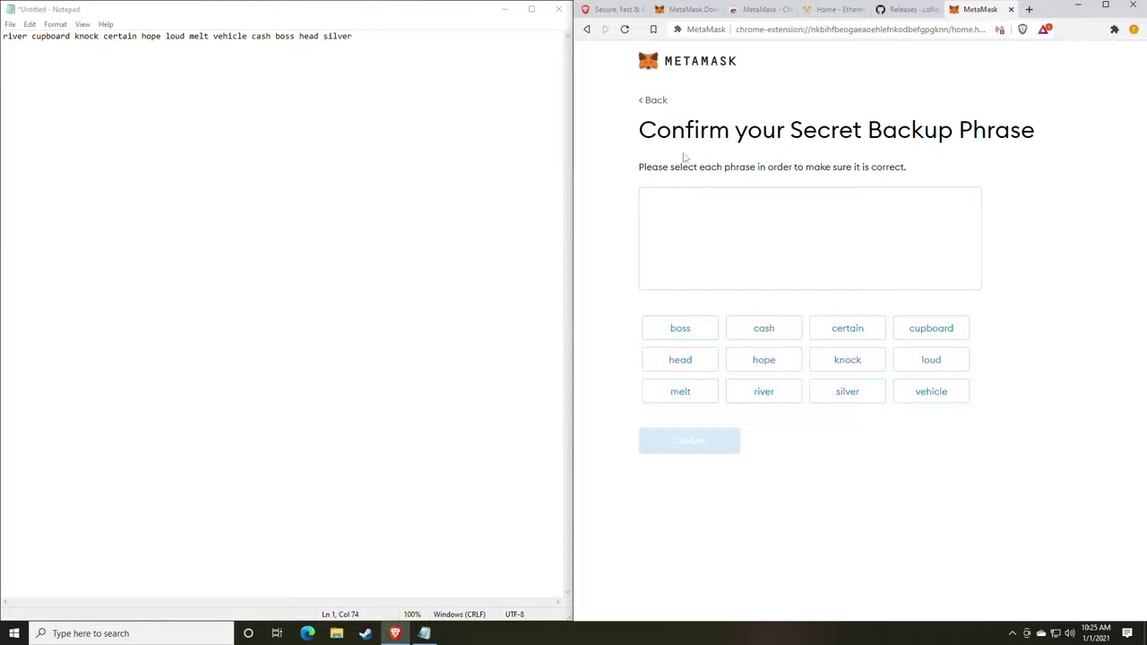
left_click_drag(638, 131, 986, 131)
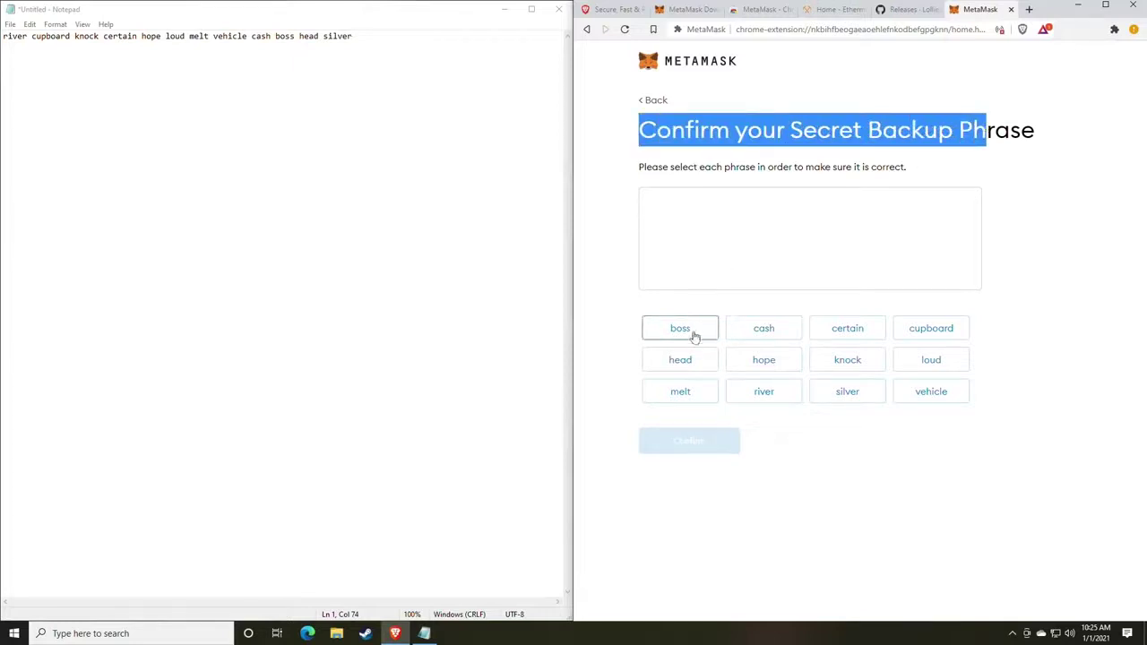
left_click(887, 478)
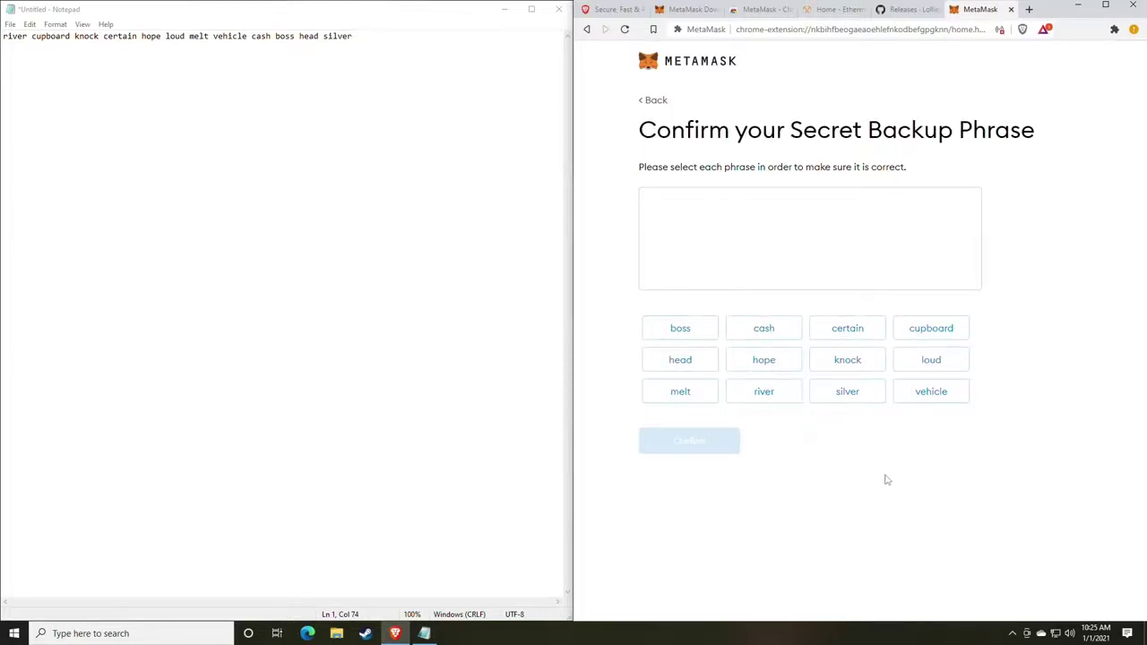
left_click(764, 397)
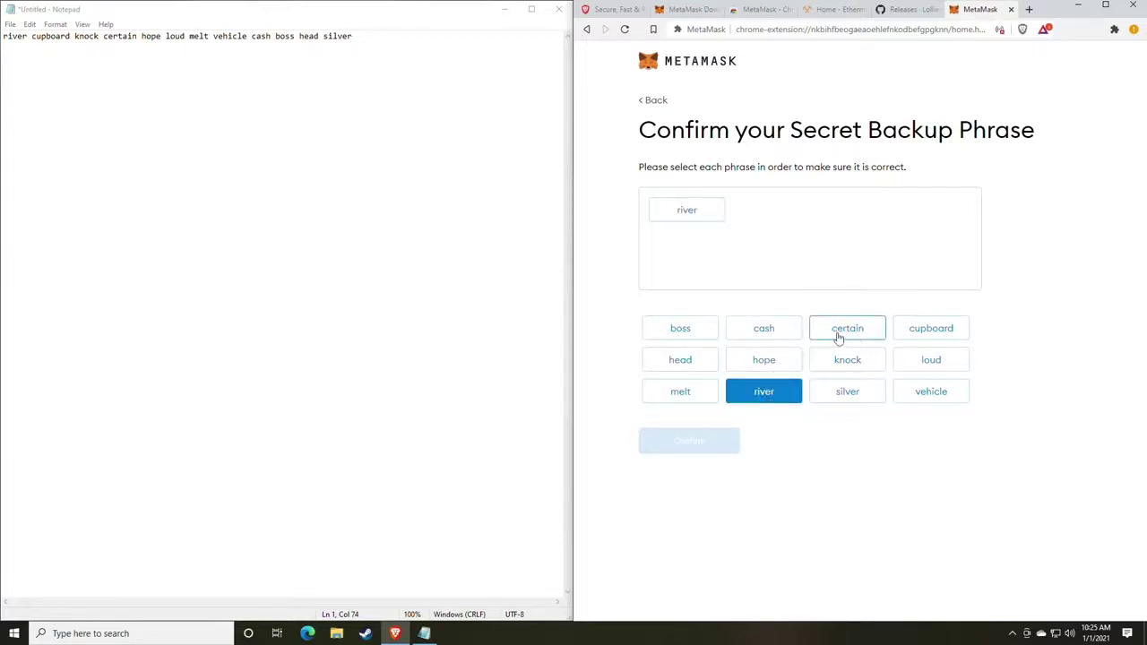
left_click(931, 331)
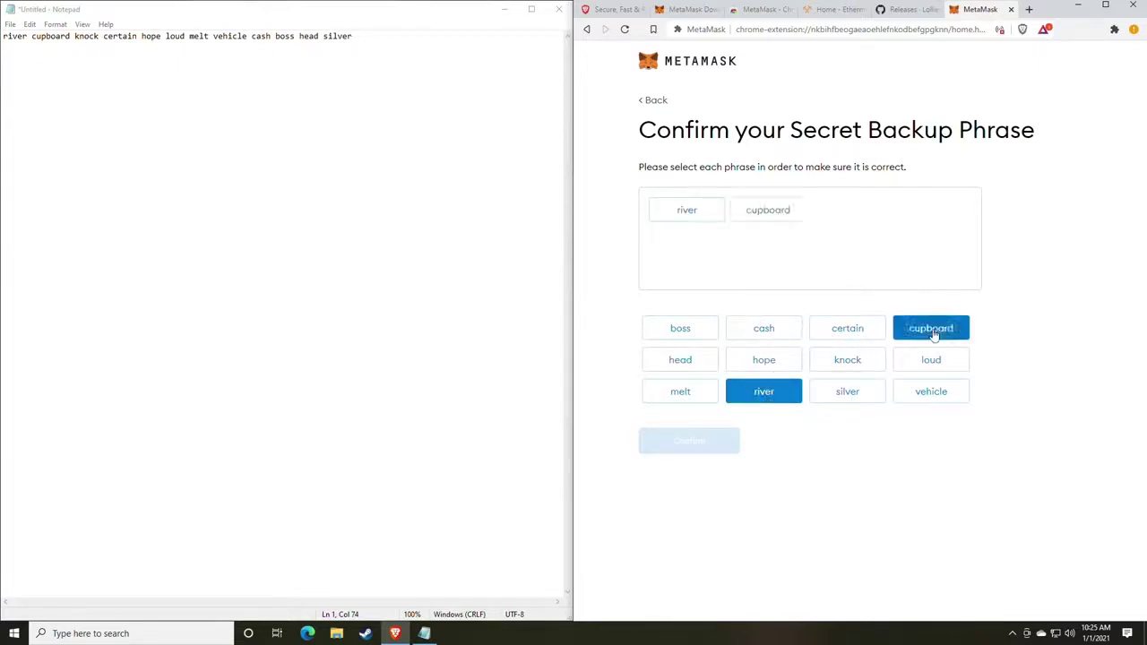
left_click(866, 368)
left_click(850, 332)
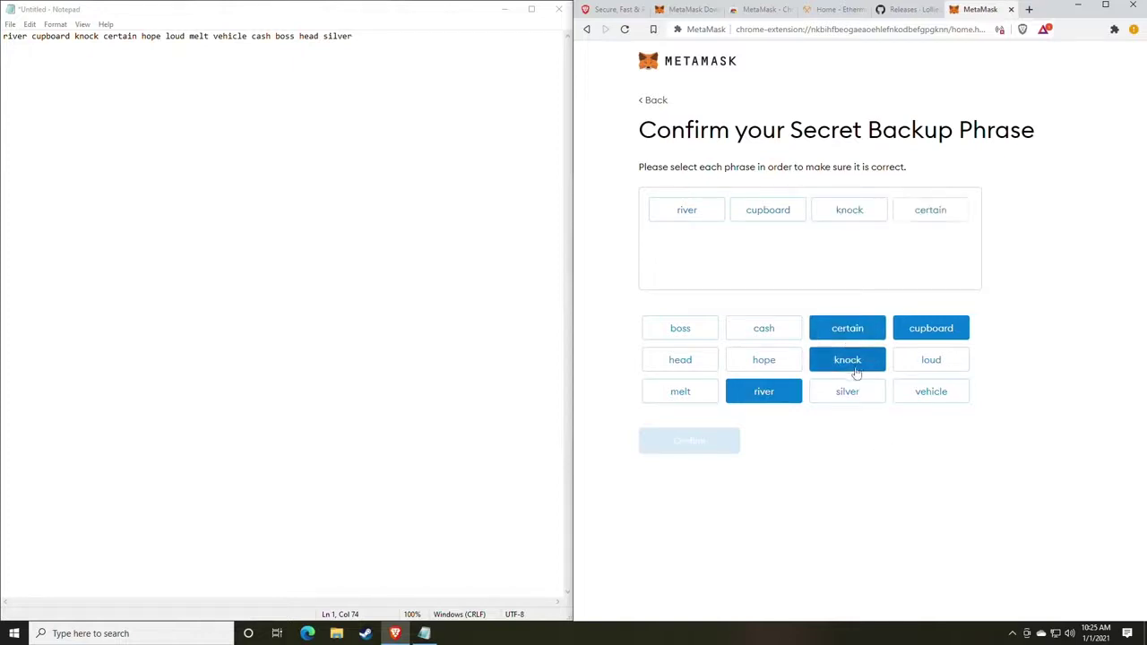
left_click(767, 363)
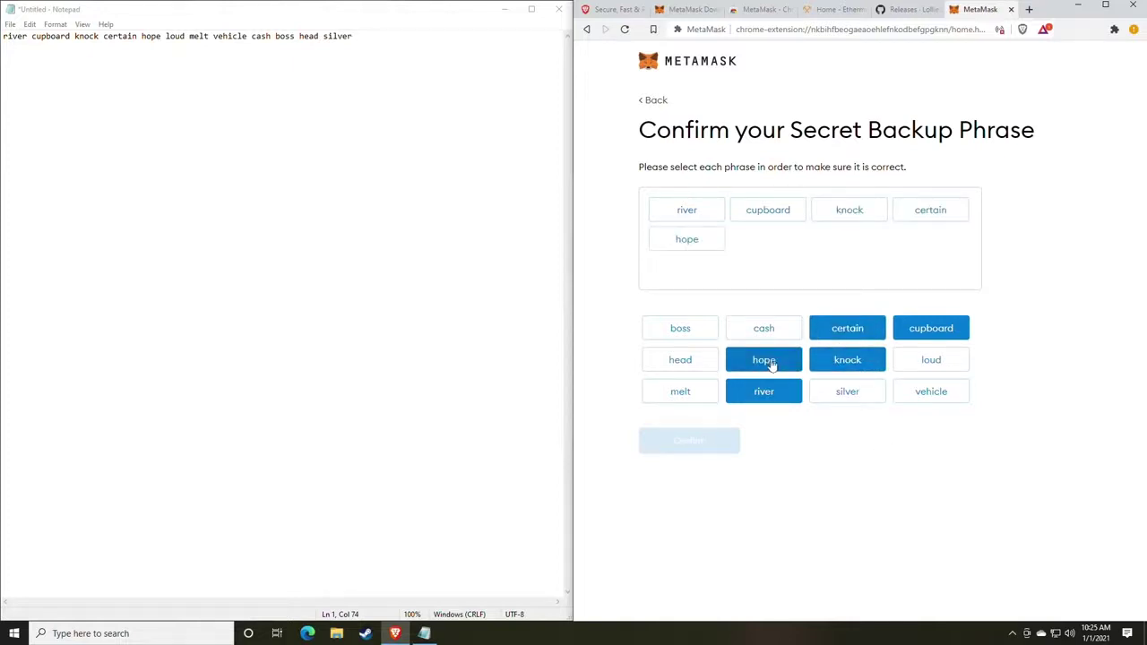
left_click(933, 363)
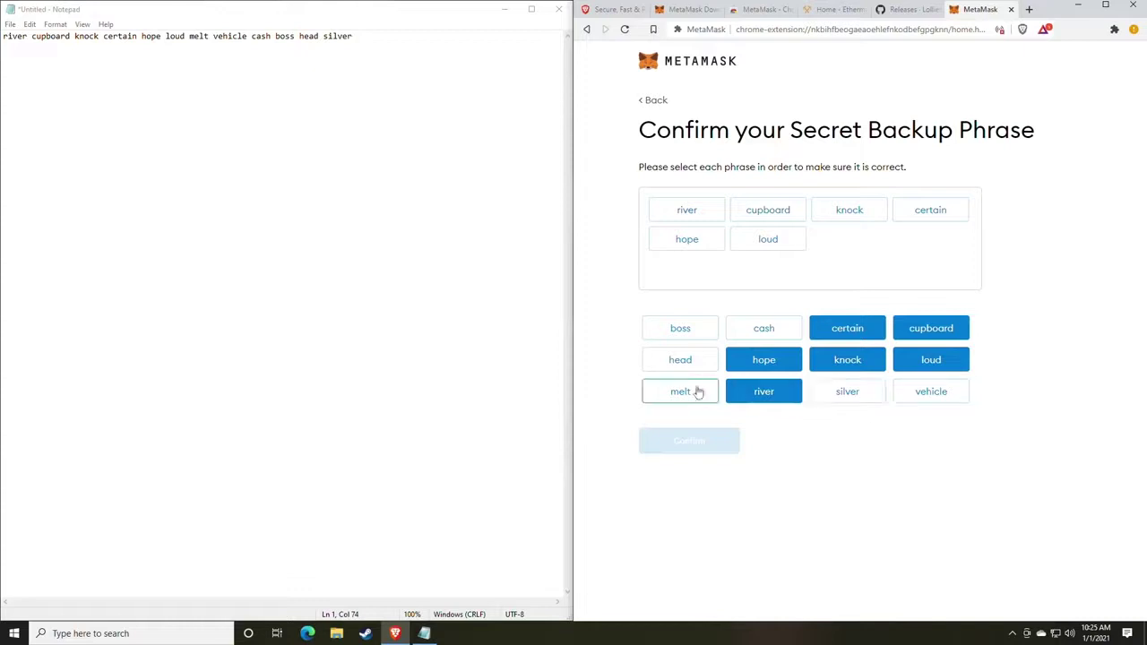
Enter the remaining six words in order and submit the phrase for verification.
left_click(696, 392)
left_click(914, 398)
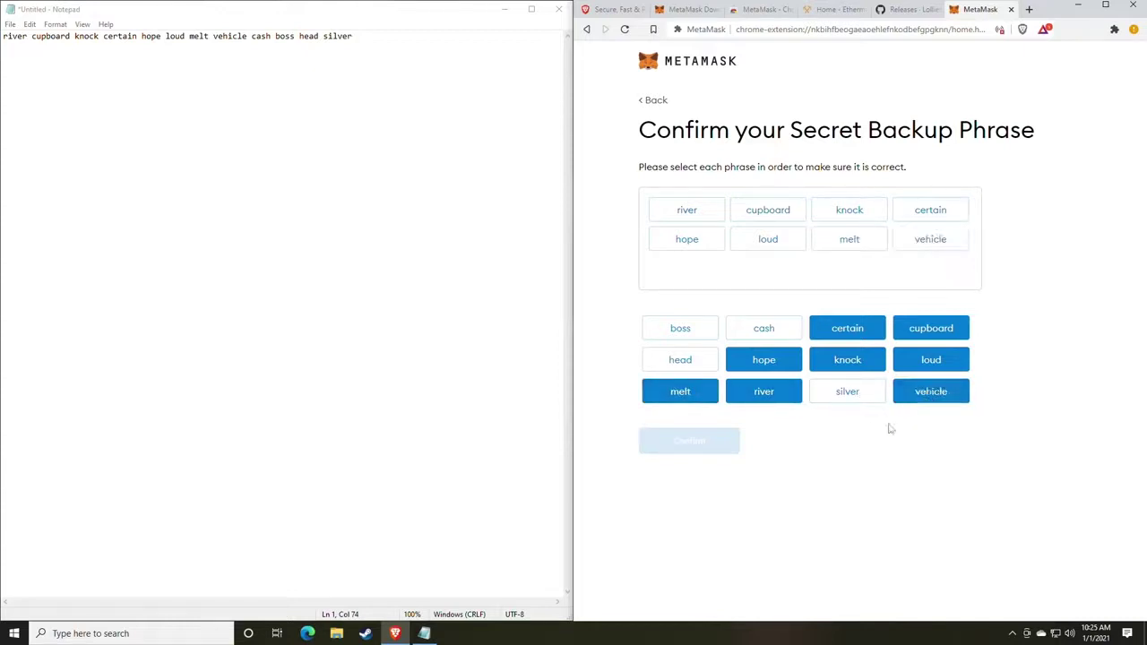
left_click(763, 331)
left_click(696, 331)
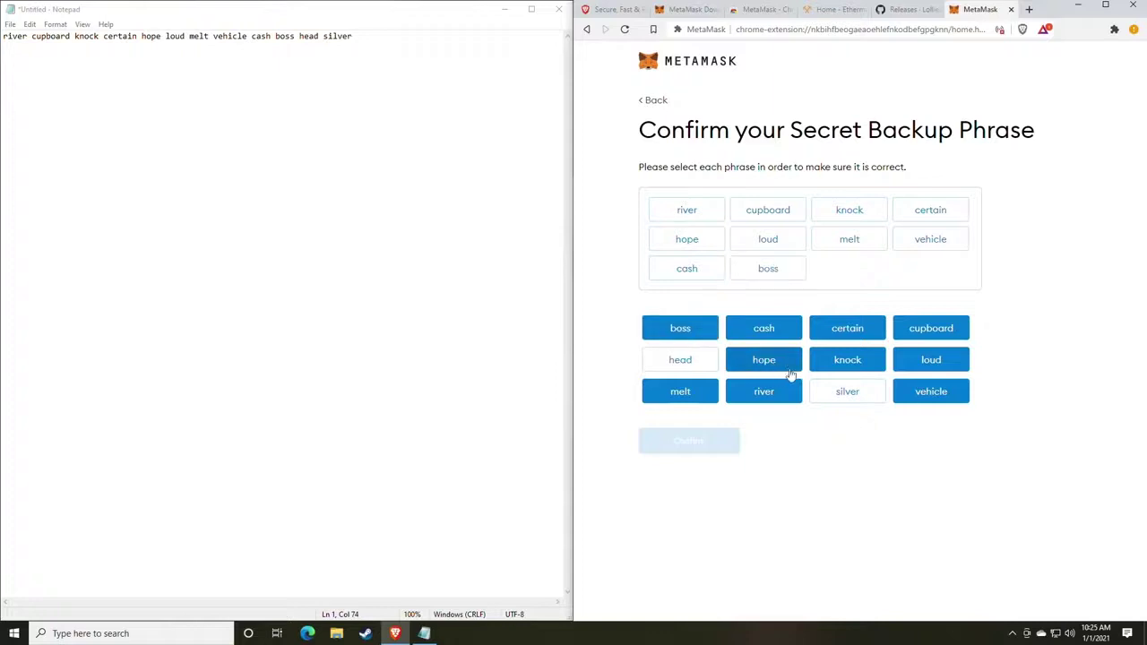
left_click(714, 367)
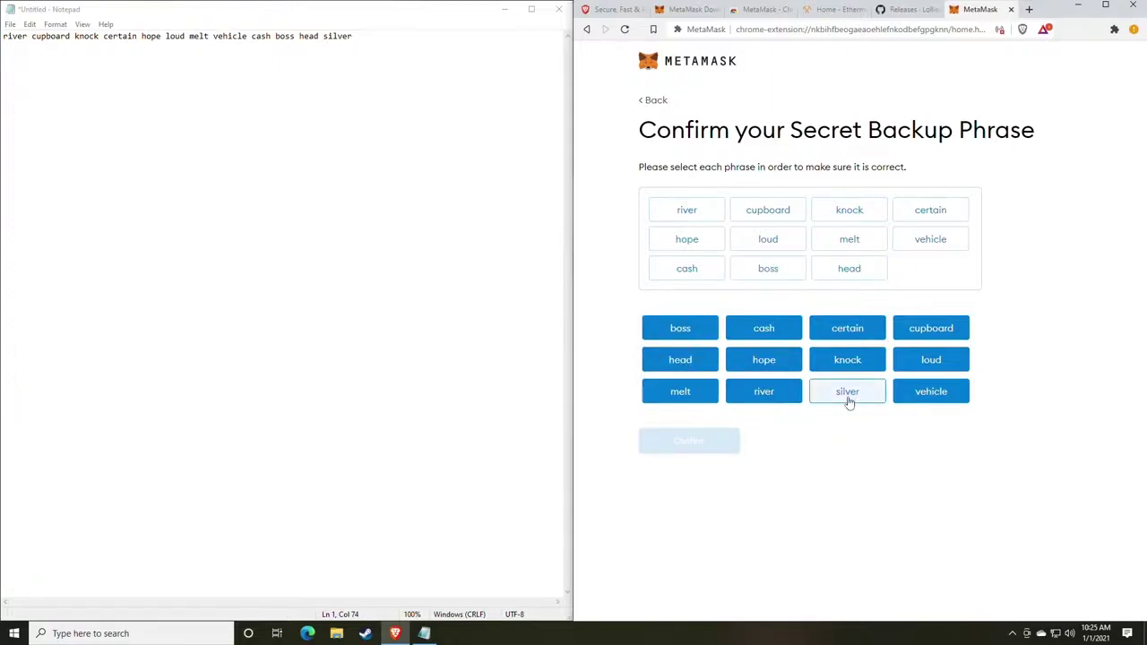
left_click(848, 399)
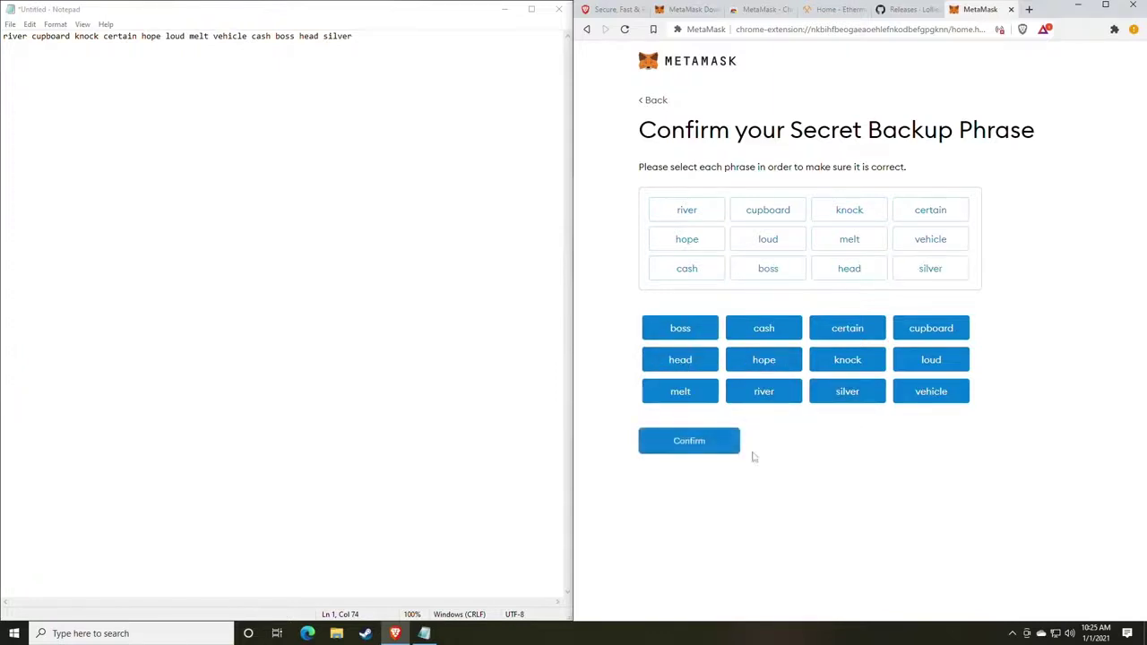
left_click(688, 453)
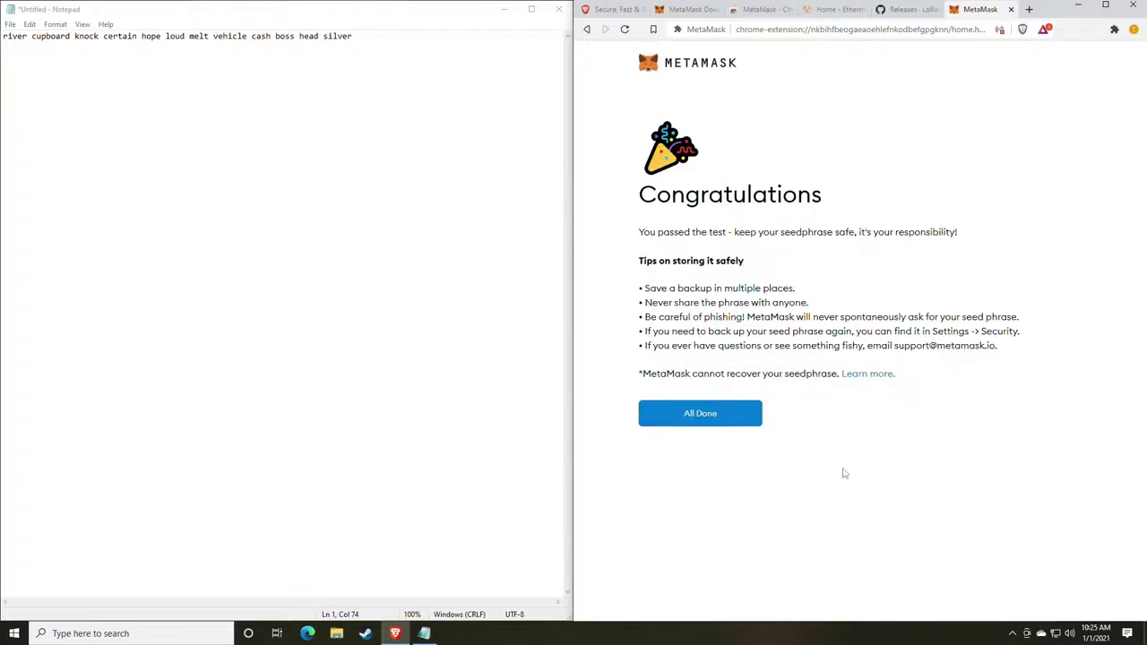
Finish wallet setup with All Done to reach Account 1's 0 ETH home page.
left_click(714, 419)
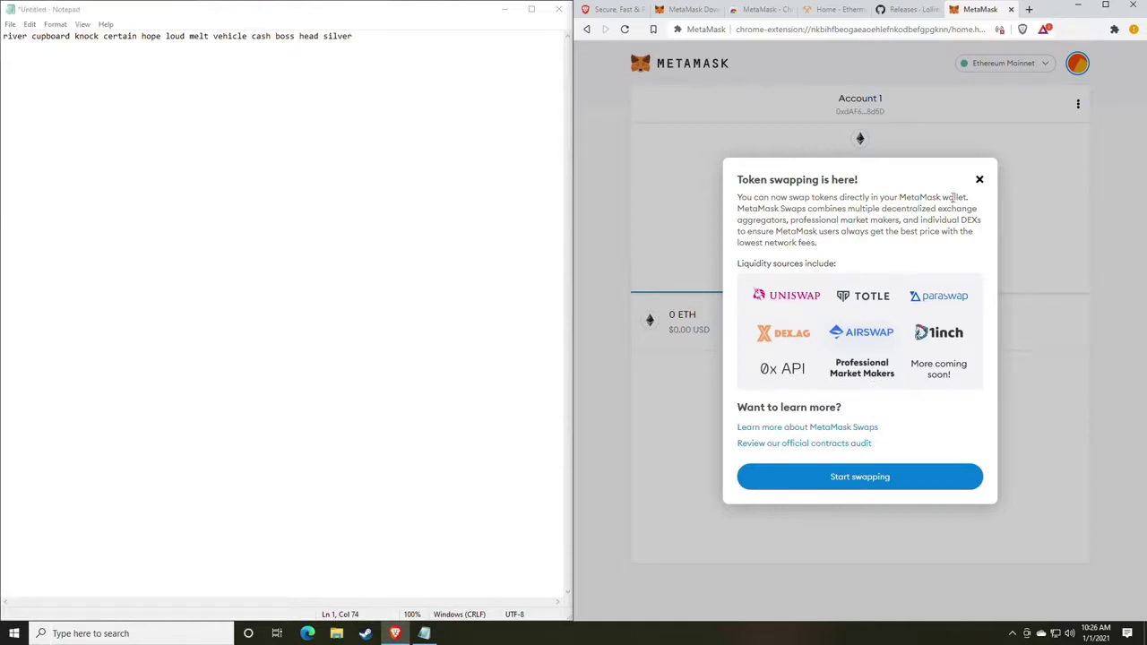
Dismiss the token swapping announcement and copy Account 1's Ethereum address.
left_click(993, 194)
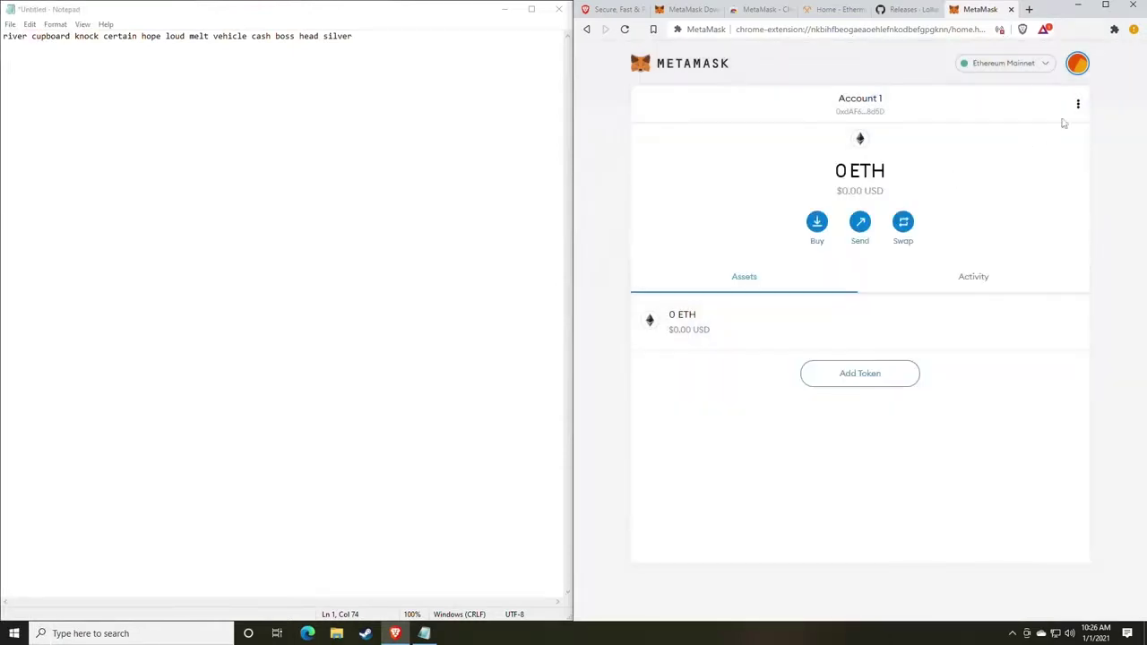
left_click(1076, 66)
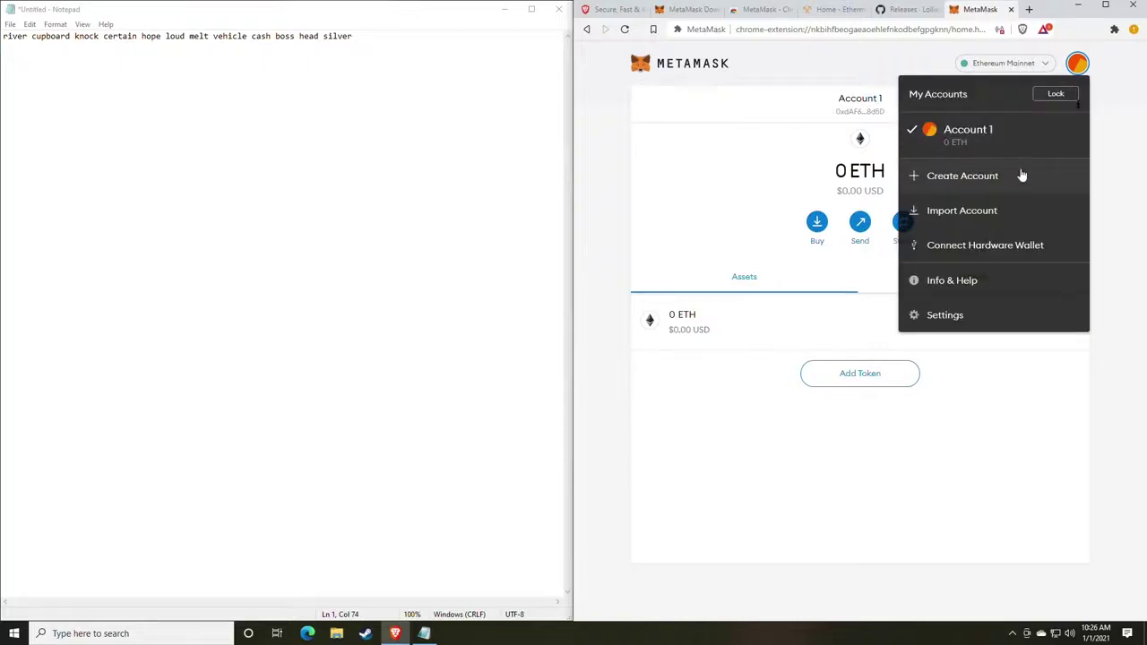
left_click(744, 186)
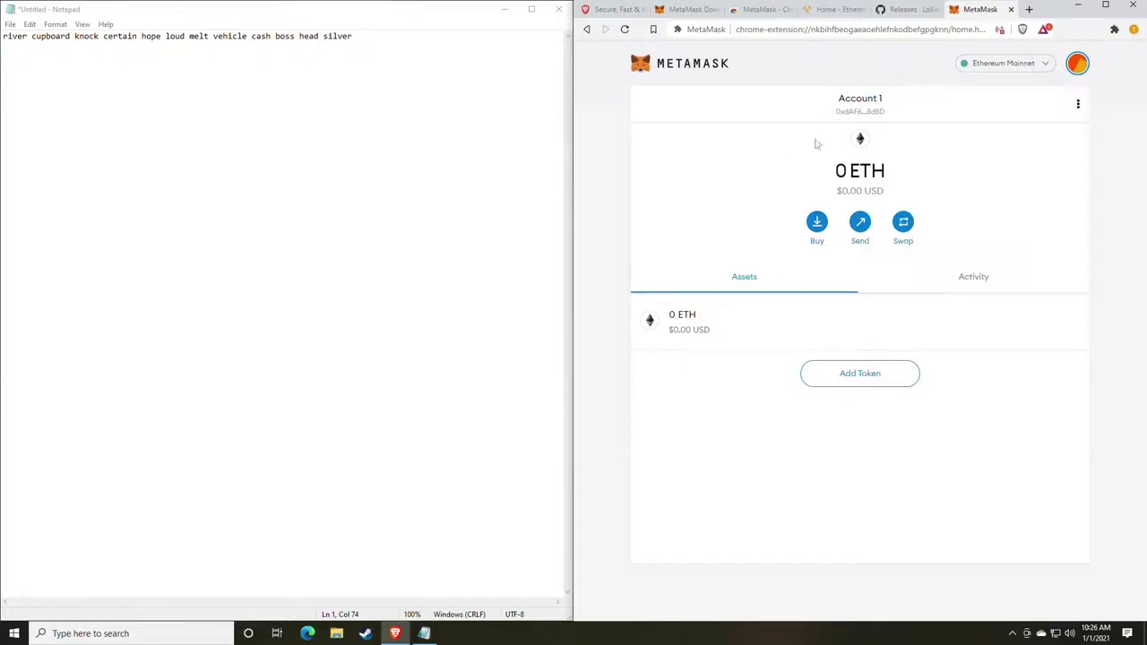
left_click(863, 109)
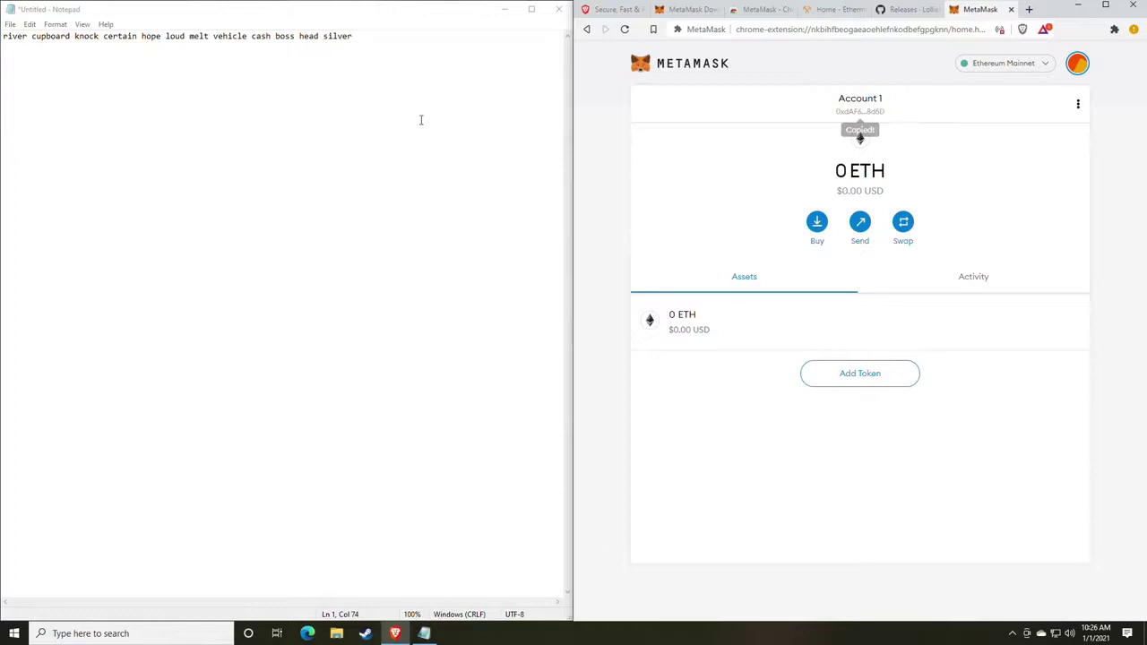
Paste the account address into Notepad on the line below the backup phrase.
left_click(382, 45)
key("Return")
key("Return")
key("ctrl+v")
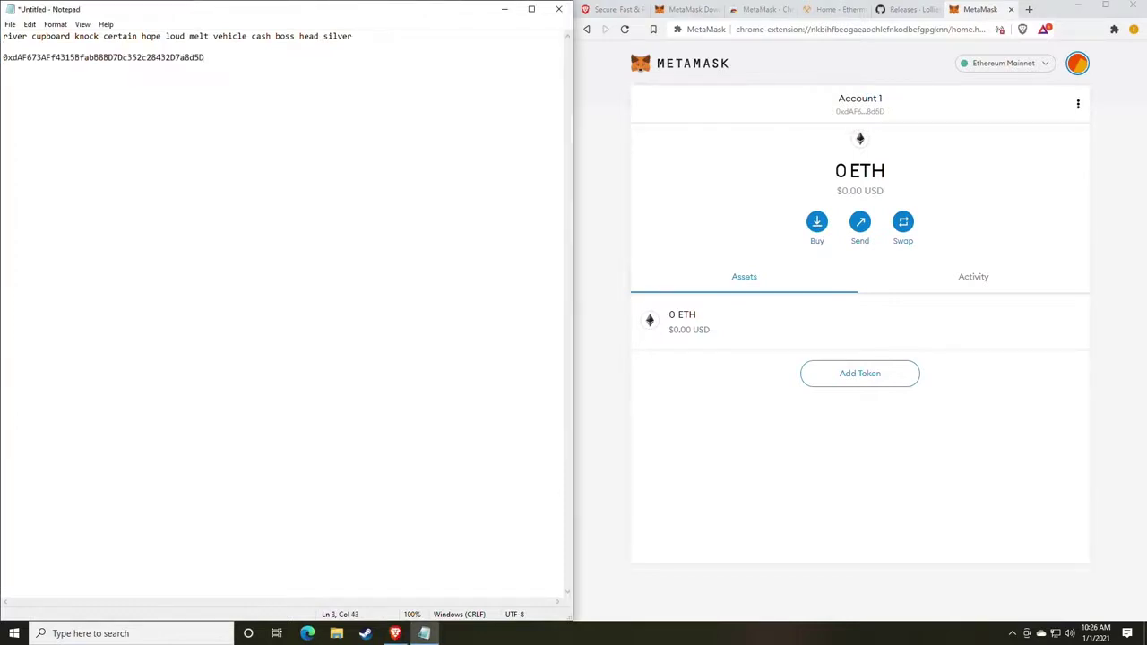
left_click_drag(362, 38, 3, 27)
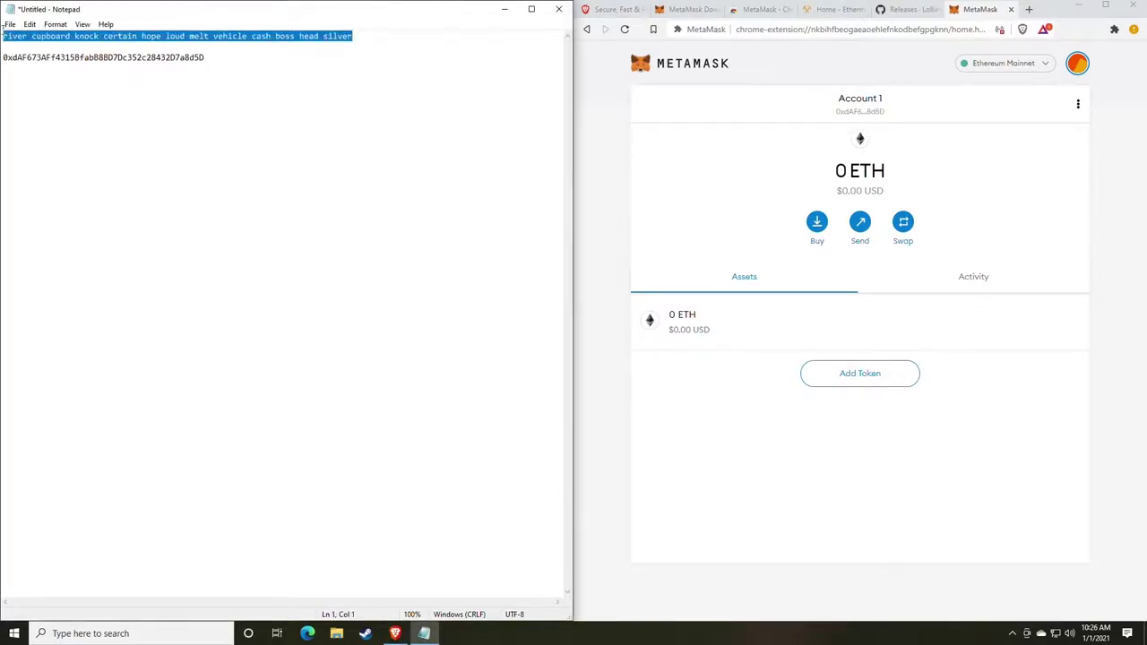
left_click_drag(205, 57, 2, 58)
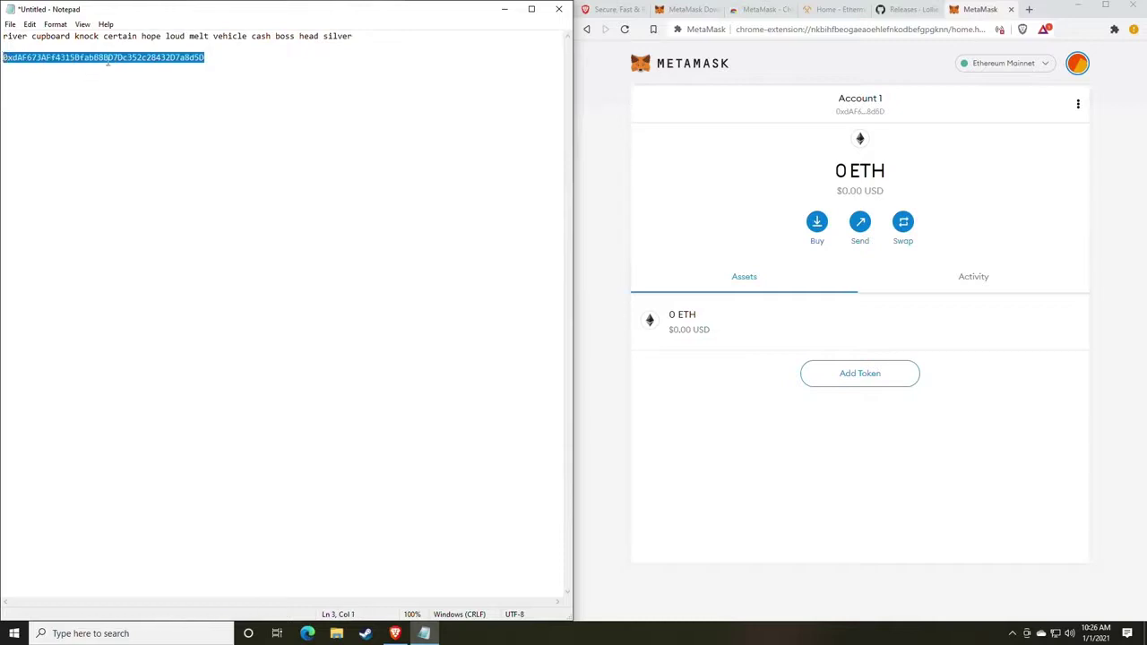
left_click(107, 59)
double_click(110, 59)
left_click(248, 111)
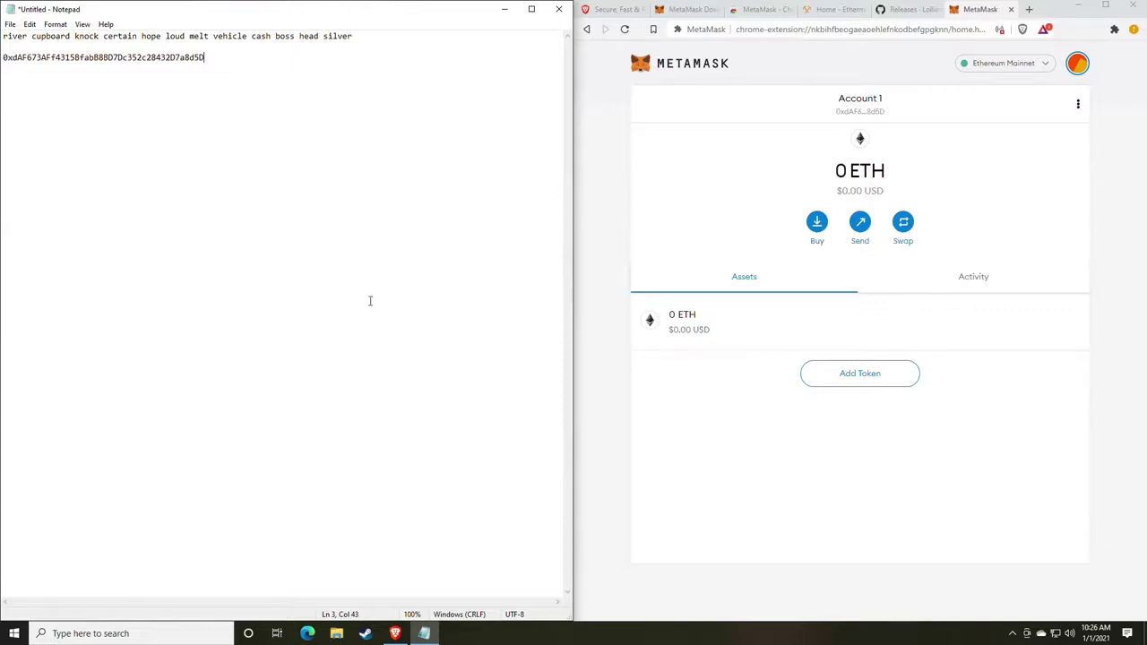
left_click_drag(219, 59, 7, 62)
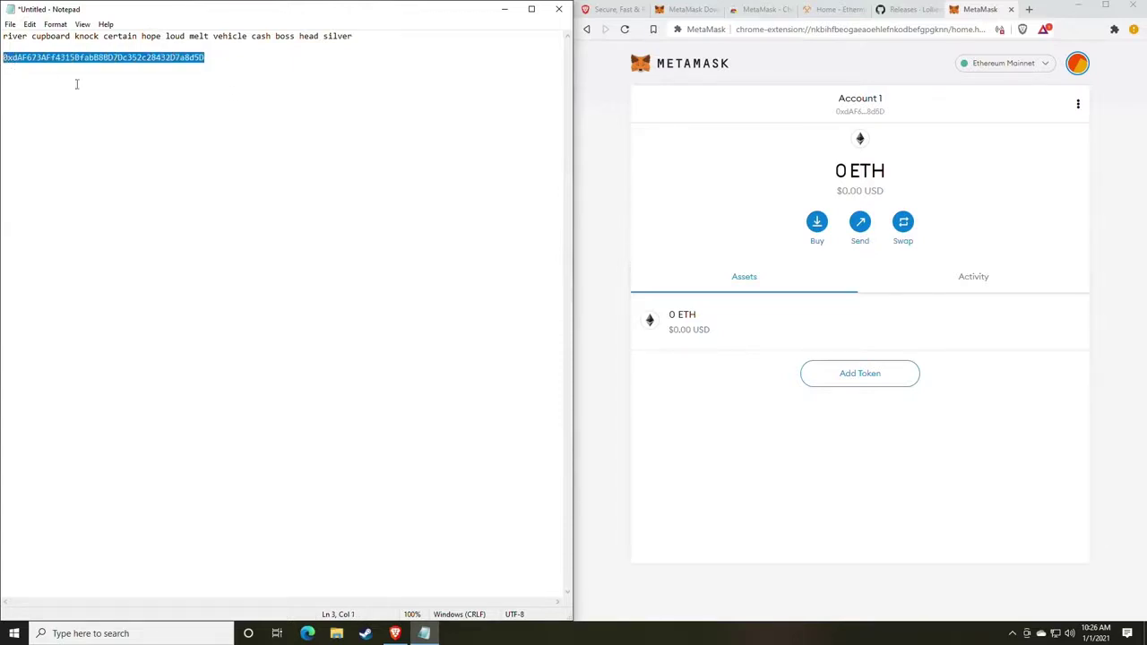
left_click(262, 135)
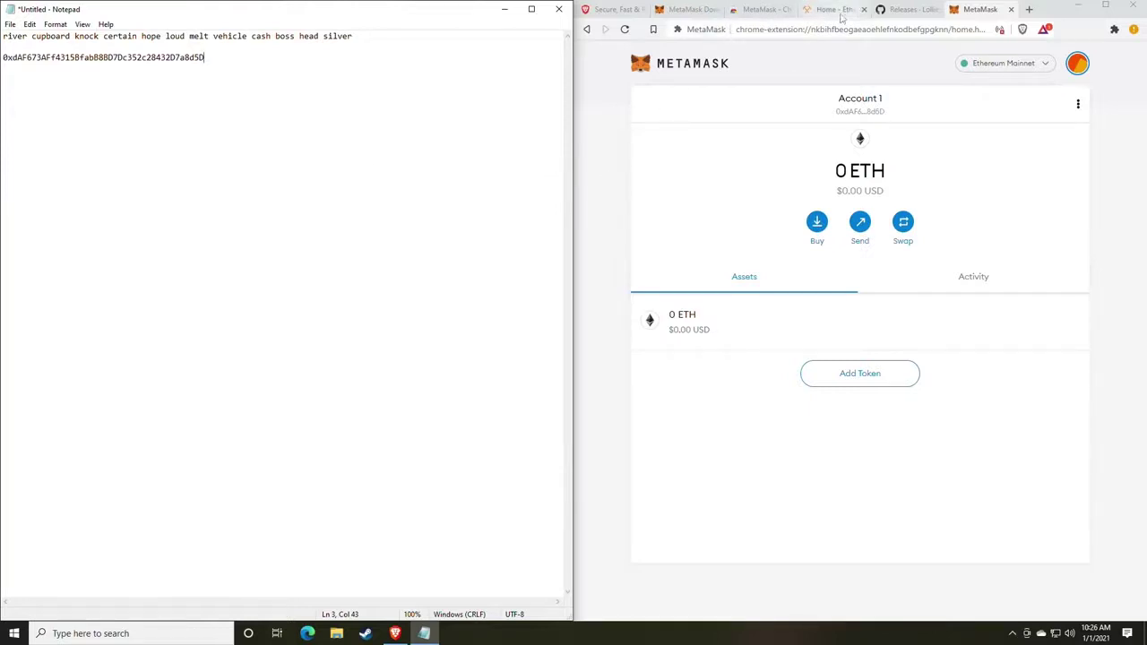
On the GitHub lolMiner releases tab, scroll to lolMiner 1.17's assets, including lolMiner_v1.17_Win64.zip.
left_click(901, 11)
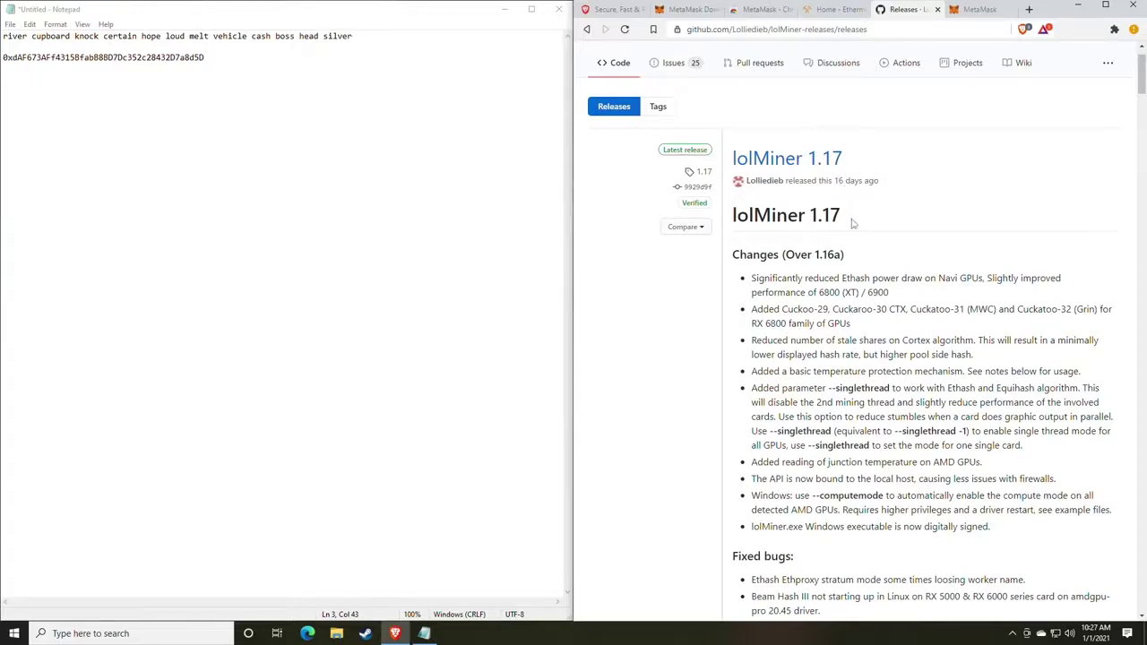
scroll(853, 224, "down", 1)
scroll(853, 224, "up", 2)
scroll(853, 224, "down", 6)
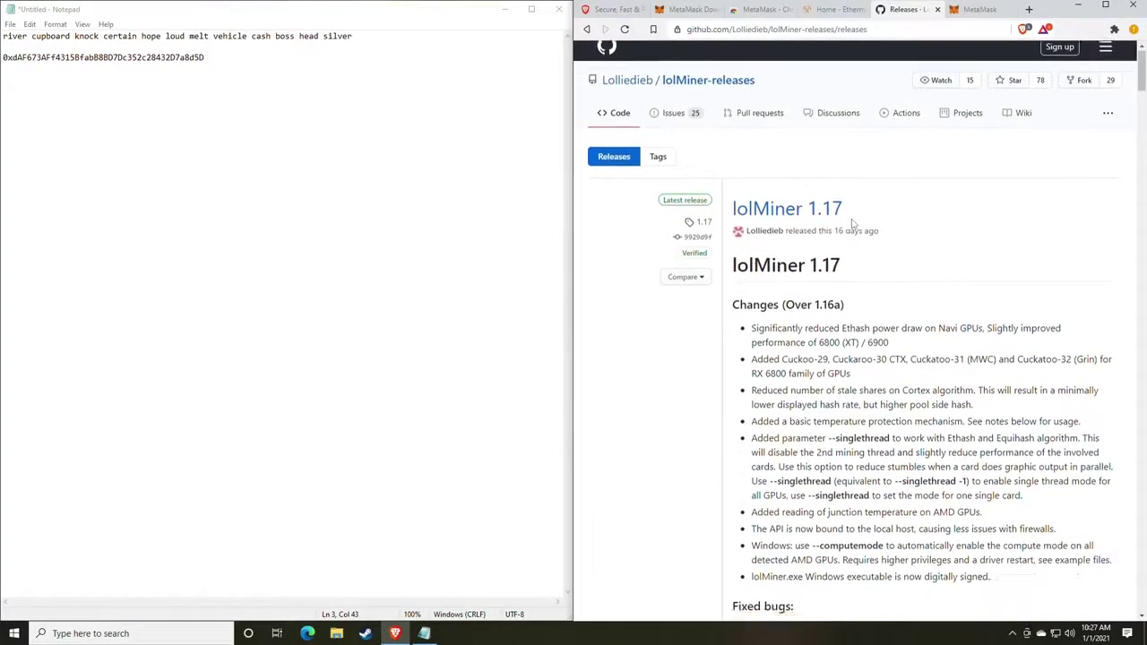
scroll(853, 224, "up", 6)
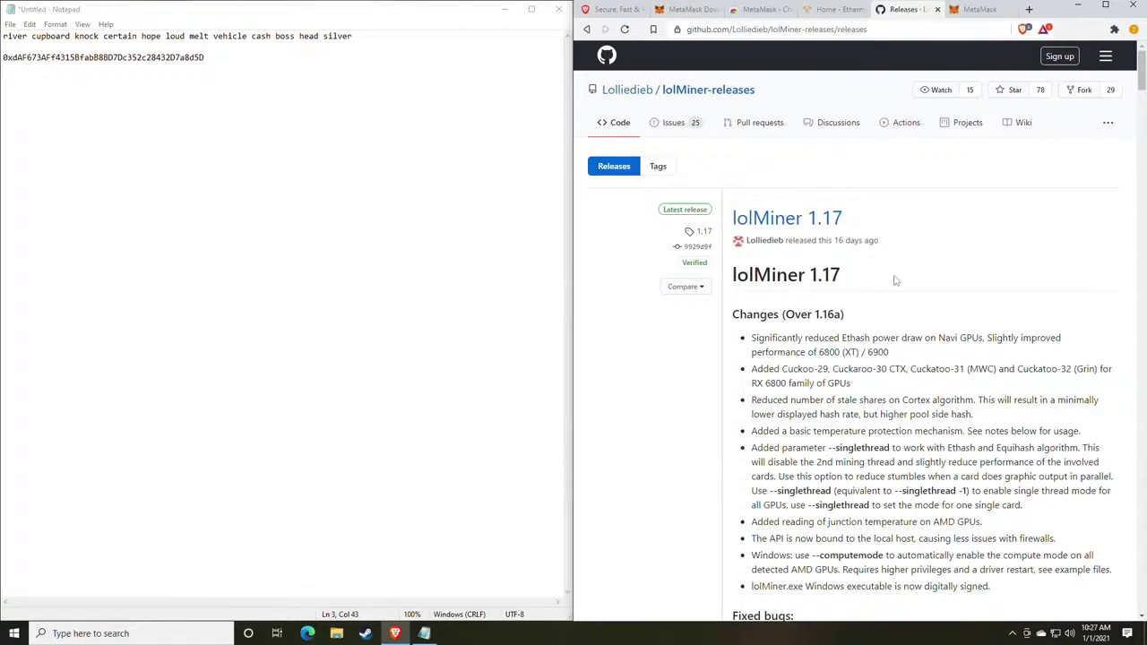
scroll(885, 212, "down", 3)
scroll(886, 211, "down", 4)
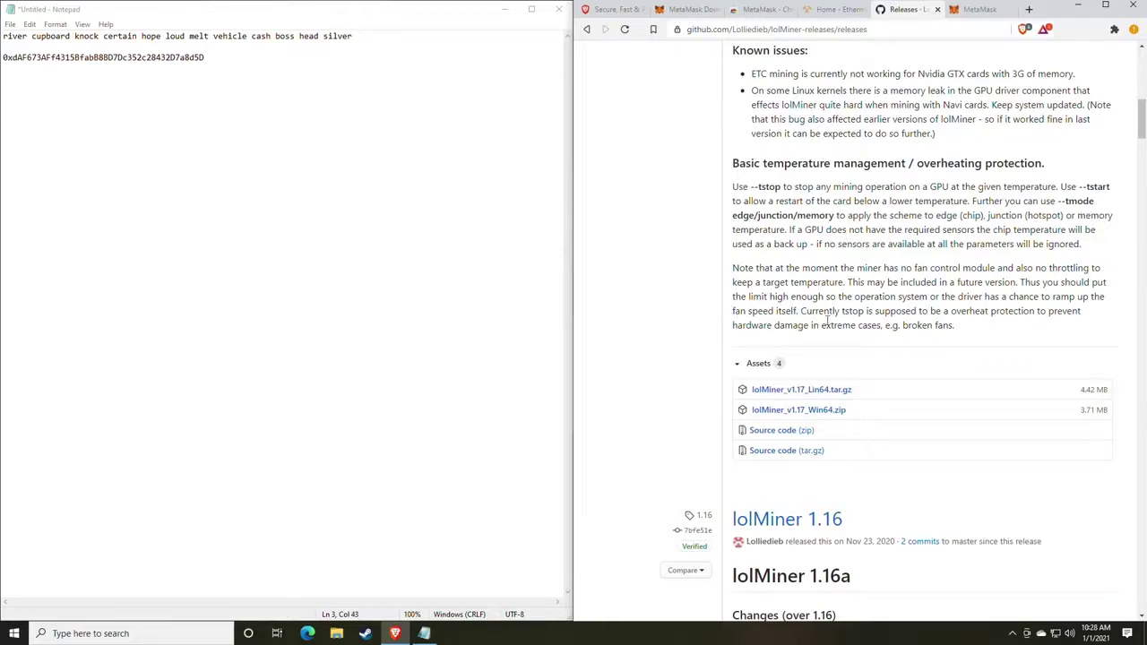
scroll(827, 318, "up", 7)
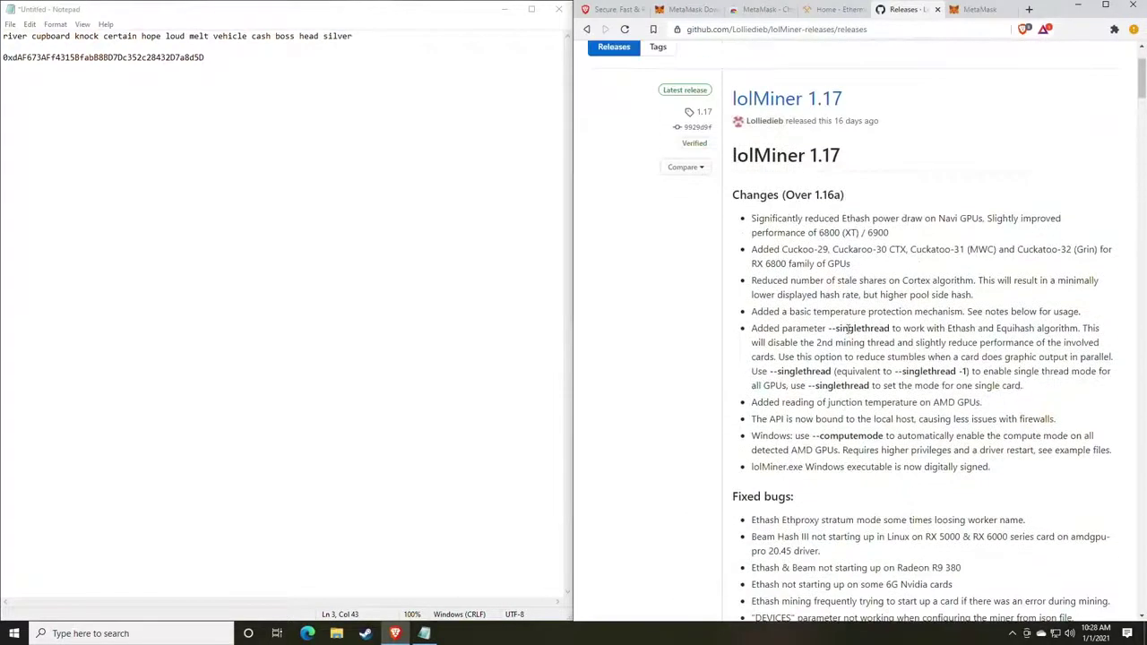
scroll(848, 330, "up", 2)
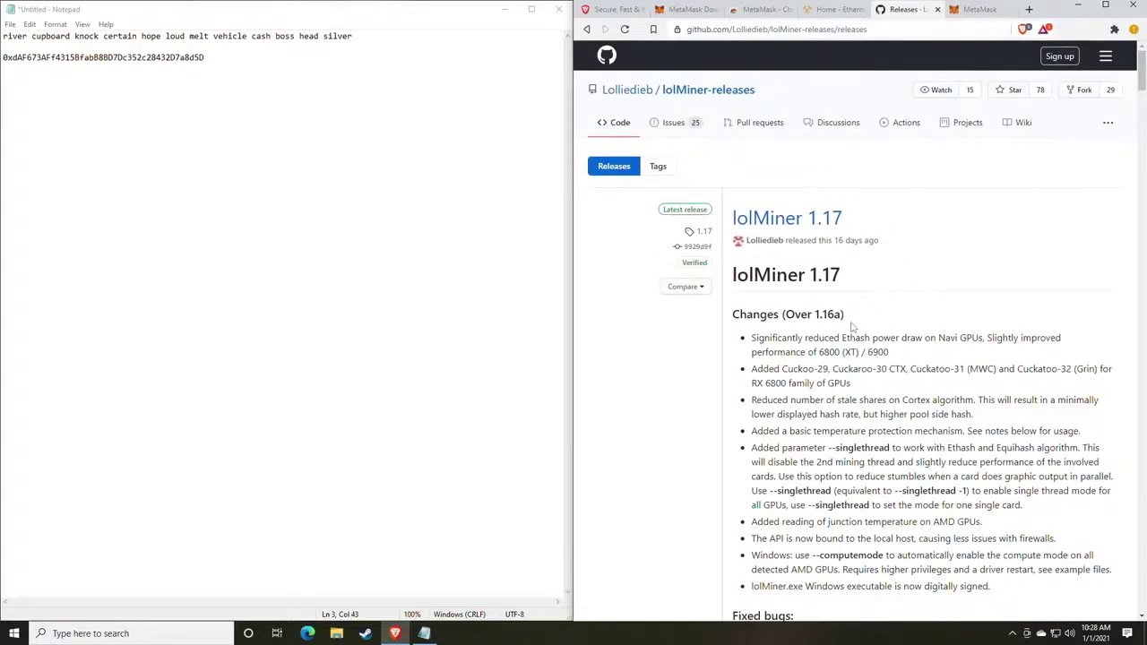
scroll(853, 327, "down", 7)
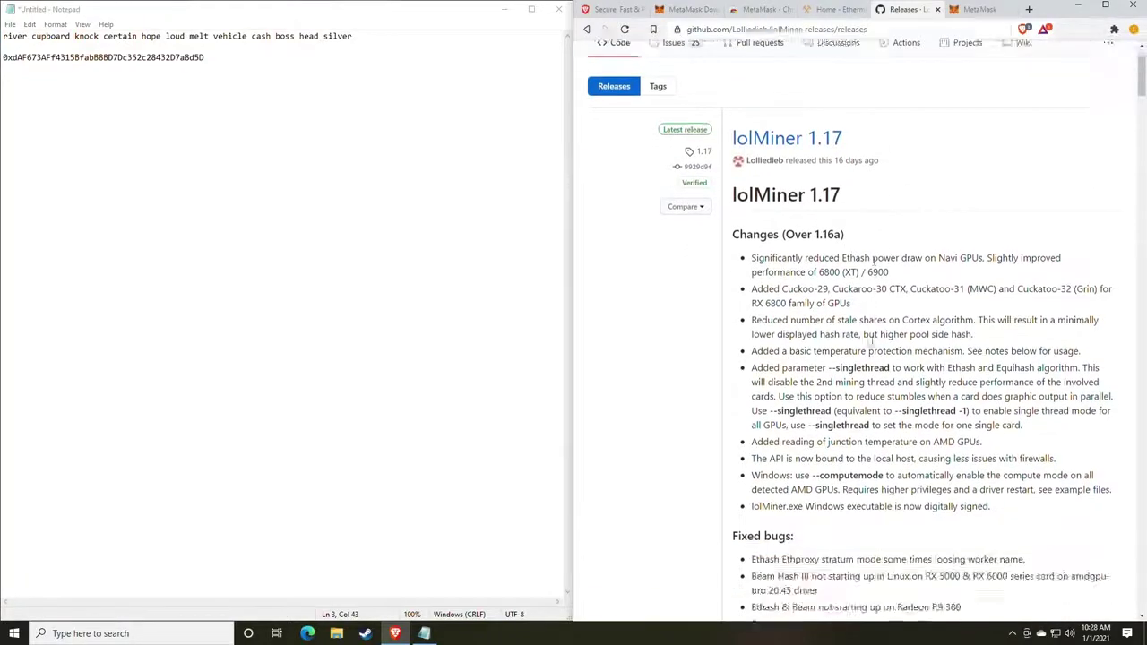
scroll(878, 338, "down", 2)
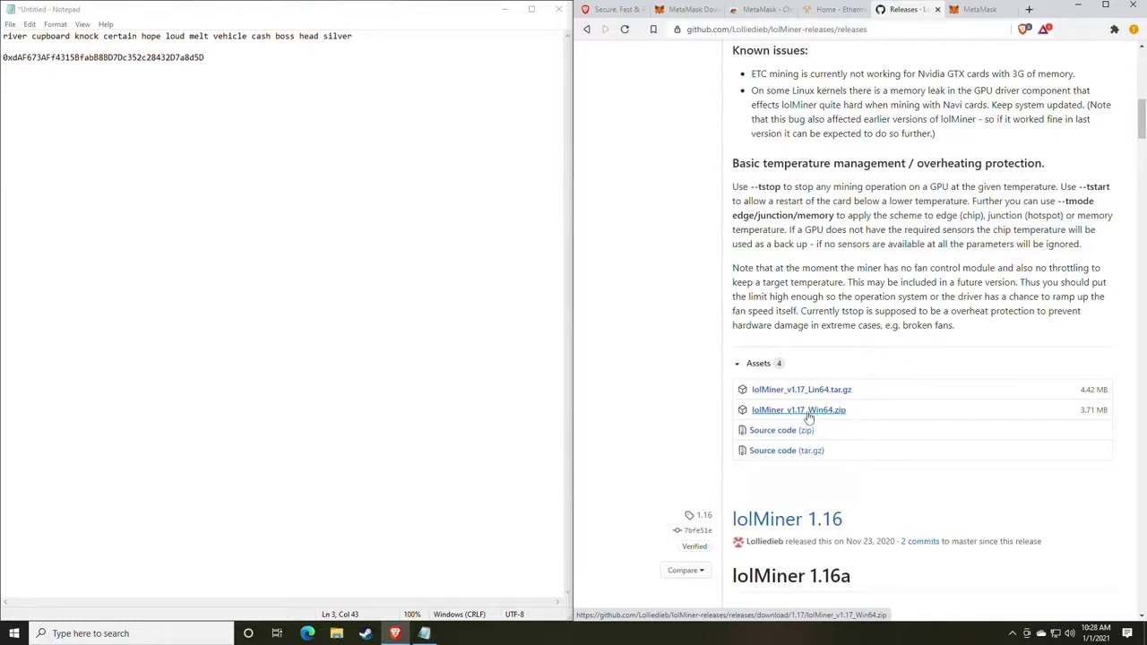
Download the lolMiner 1.17 Win64 zip to Downloads and show it in its folder.
left_click(809, 417)
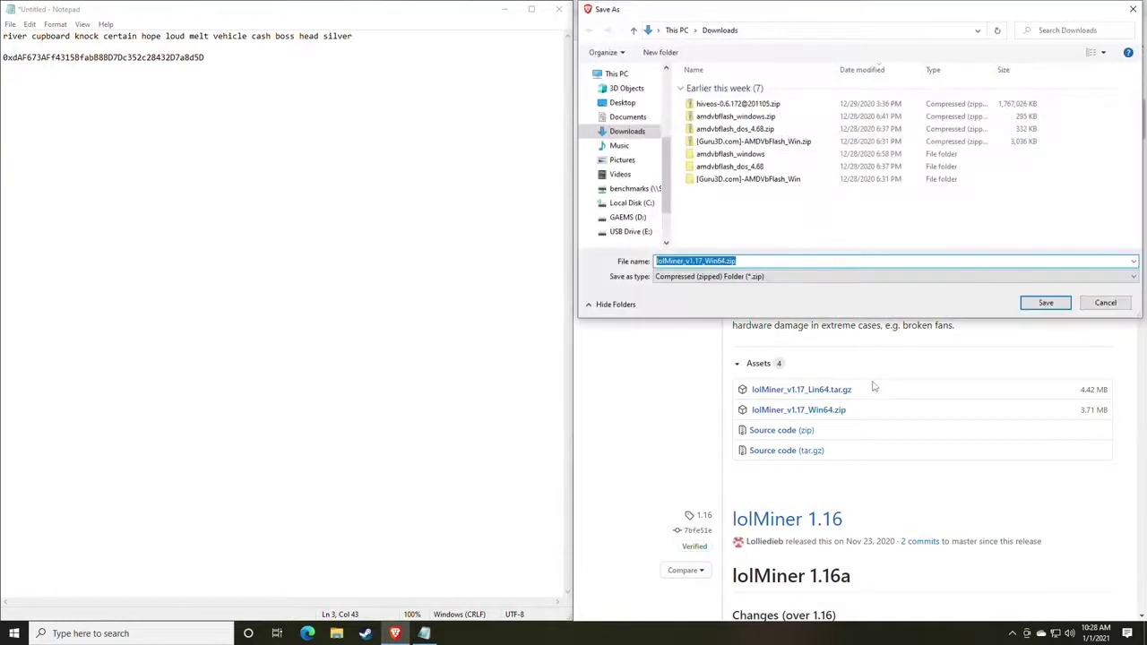
key("Return")
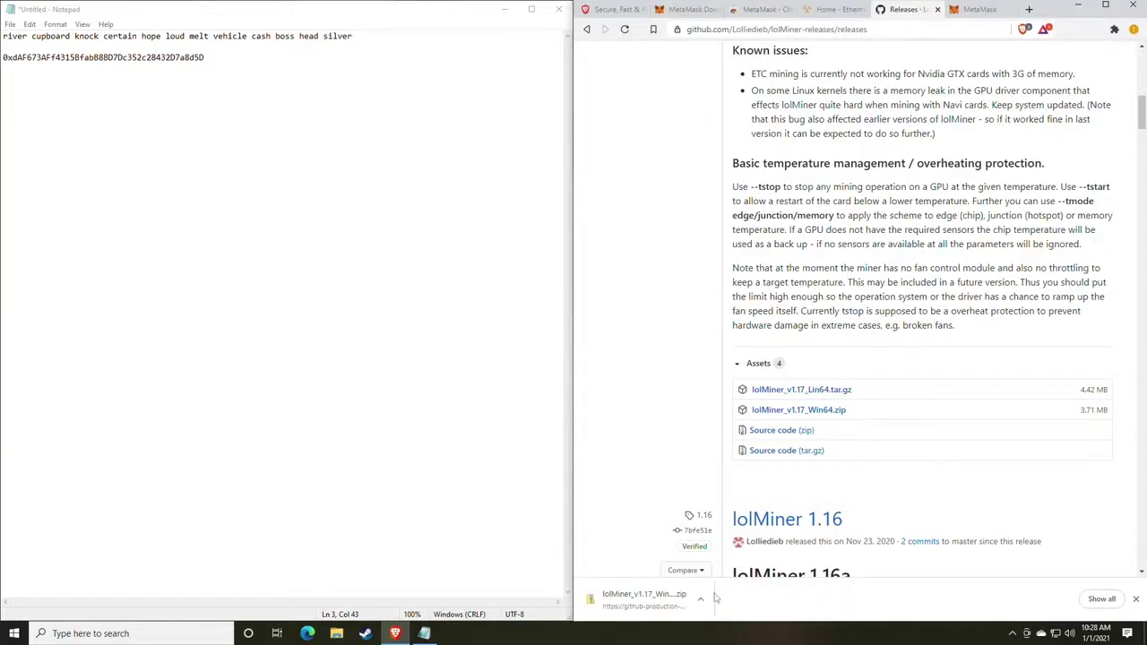
left_click(701, 599)
left_click(728, 556)
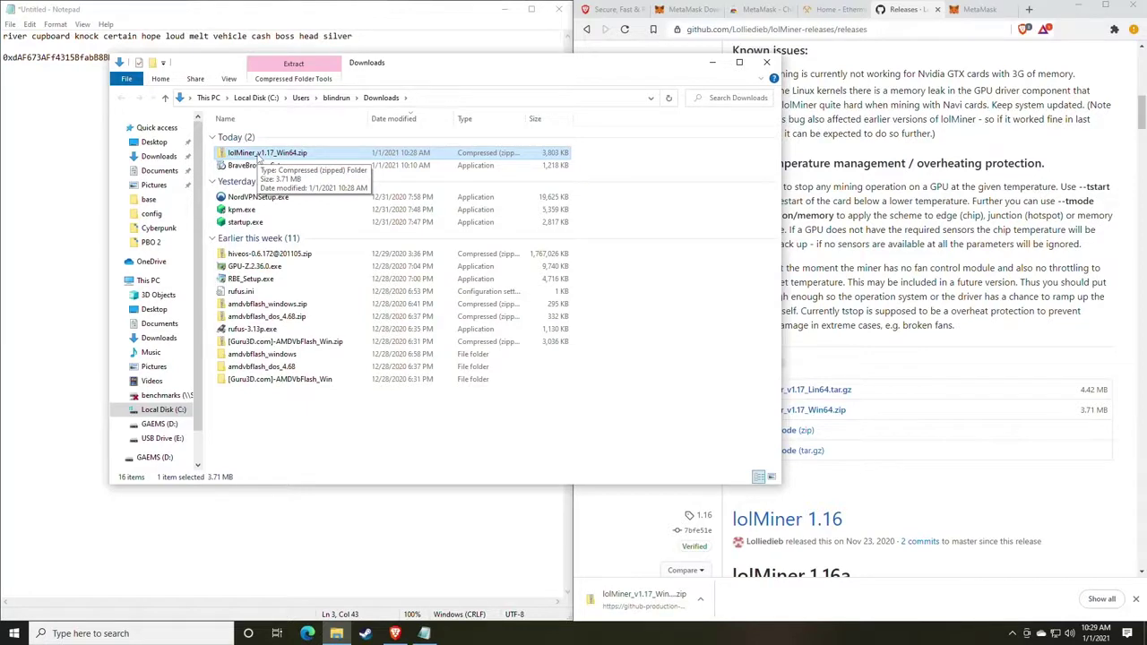
Extract lolMiner_v1.17_Win64.zip from Downloads into its suggested matching folder.
left_click(153, 423)
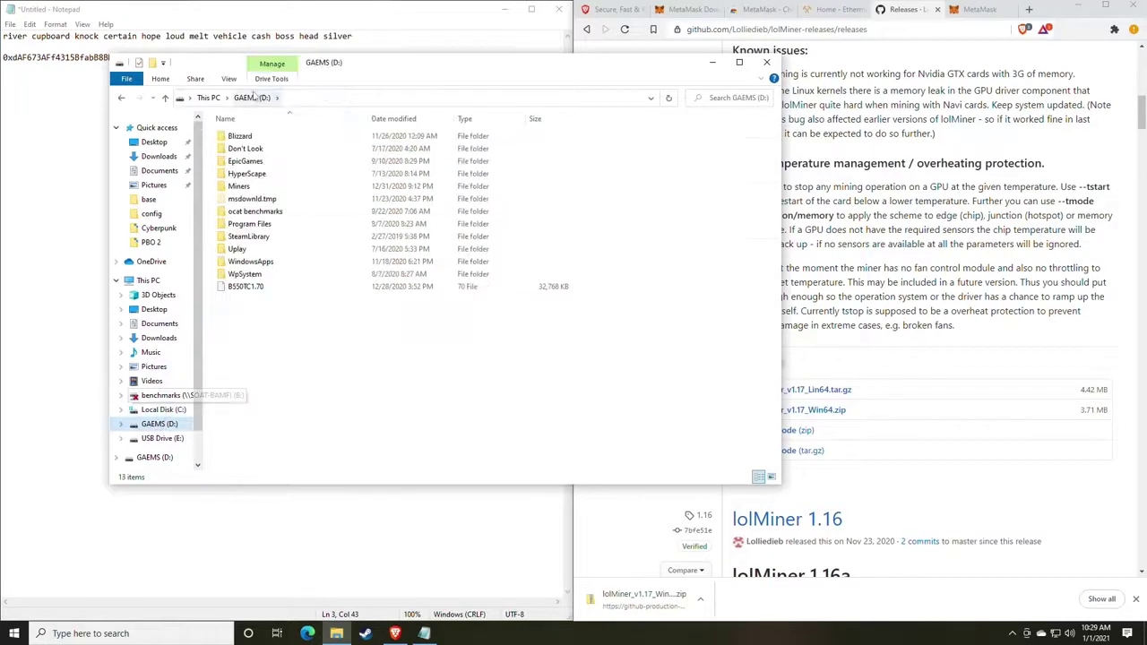
double_click(240, 186)
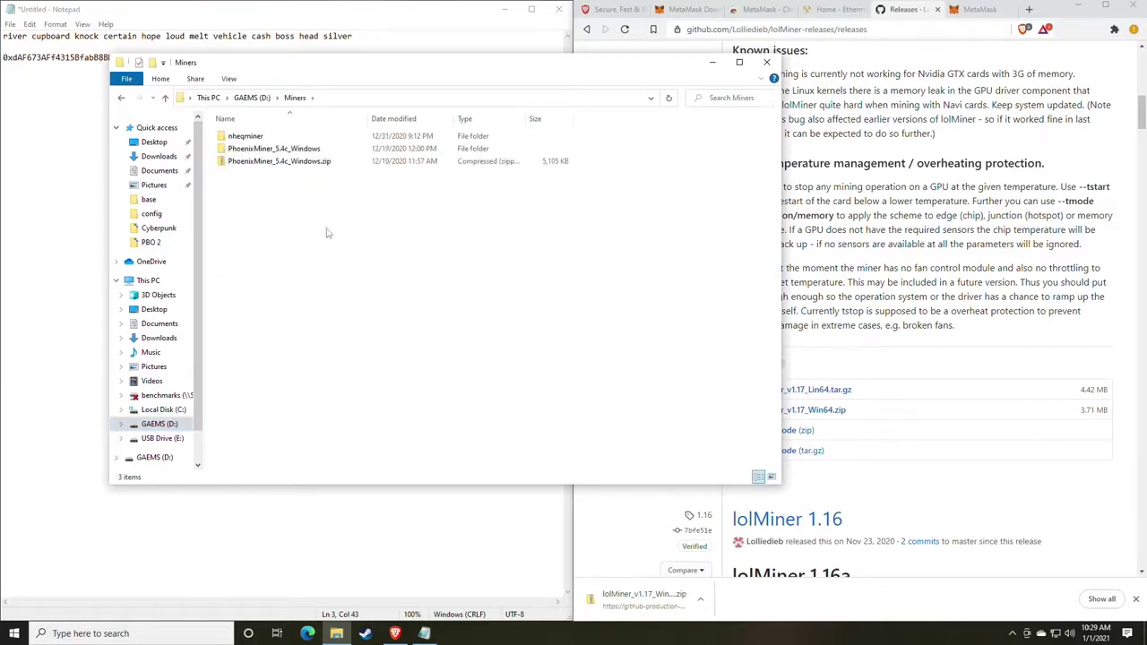
left_click(124, 97)
left_click(124, 97)
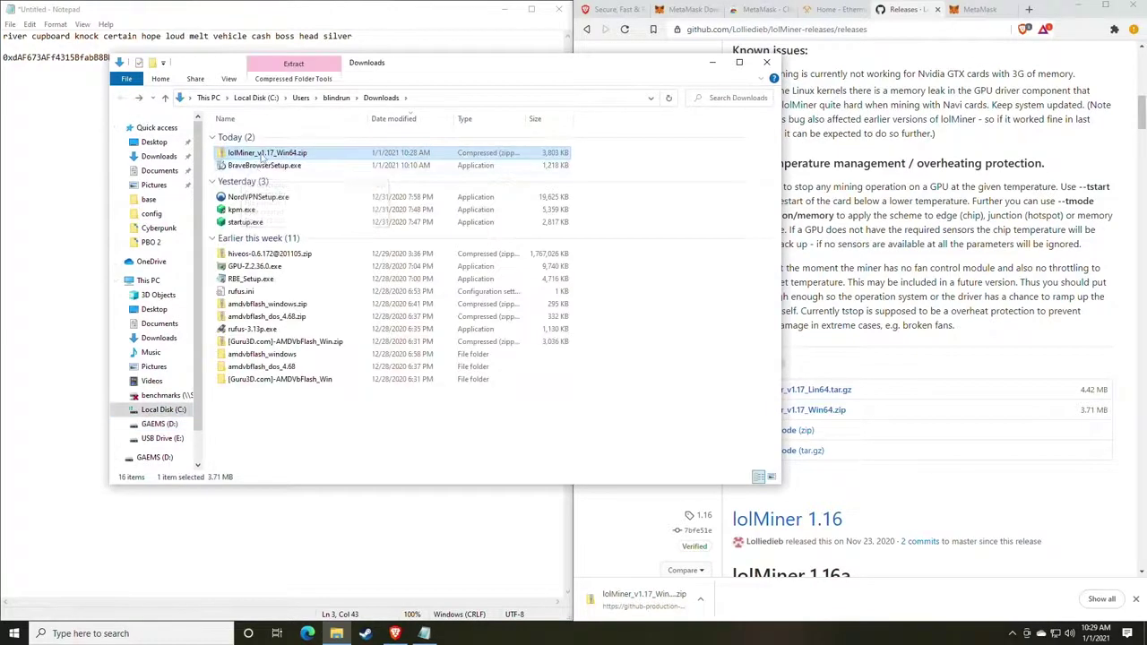
right_click(263, 154)
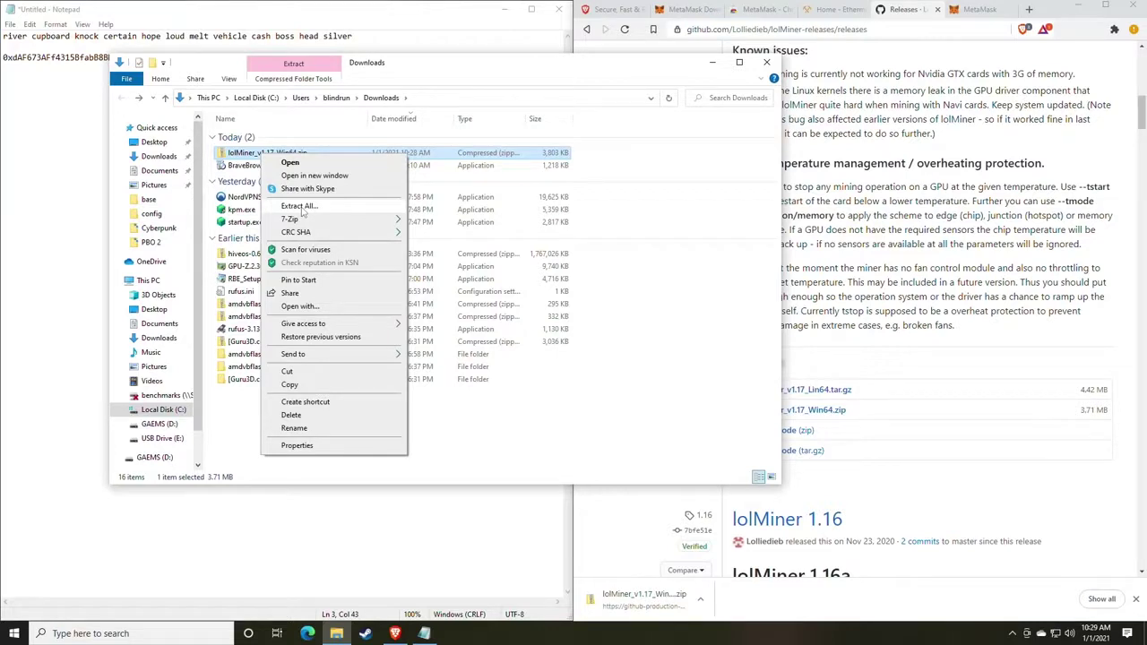
mouse_move(294, 223)
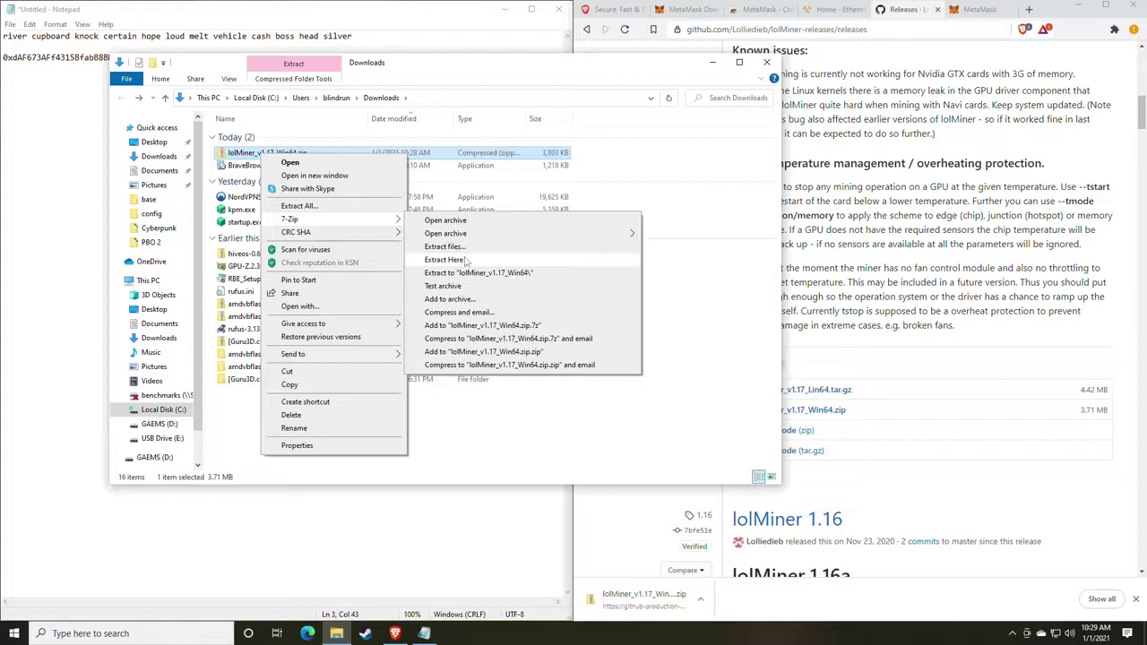
left_click(316, 209)
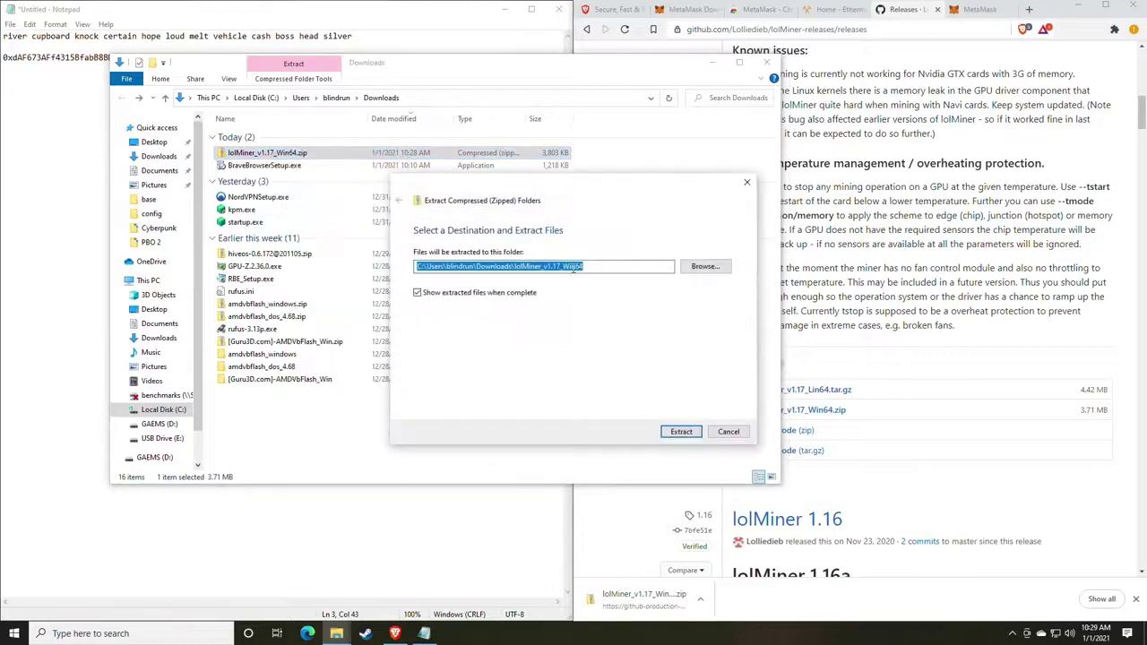
left_click(681, 432)
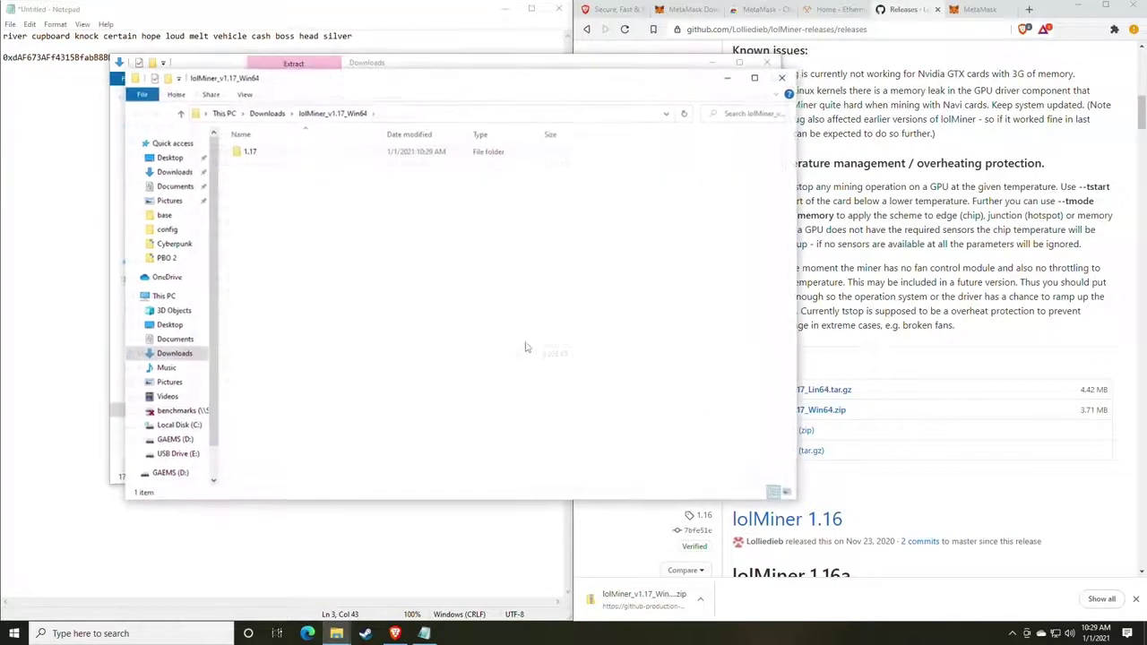
Open the 1.17 subfolder inside the extracted lolMiner_v1.17_Win64 folder.
left_click_drag(358, 85, 499, 94)
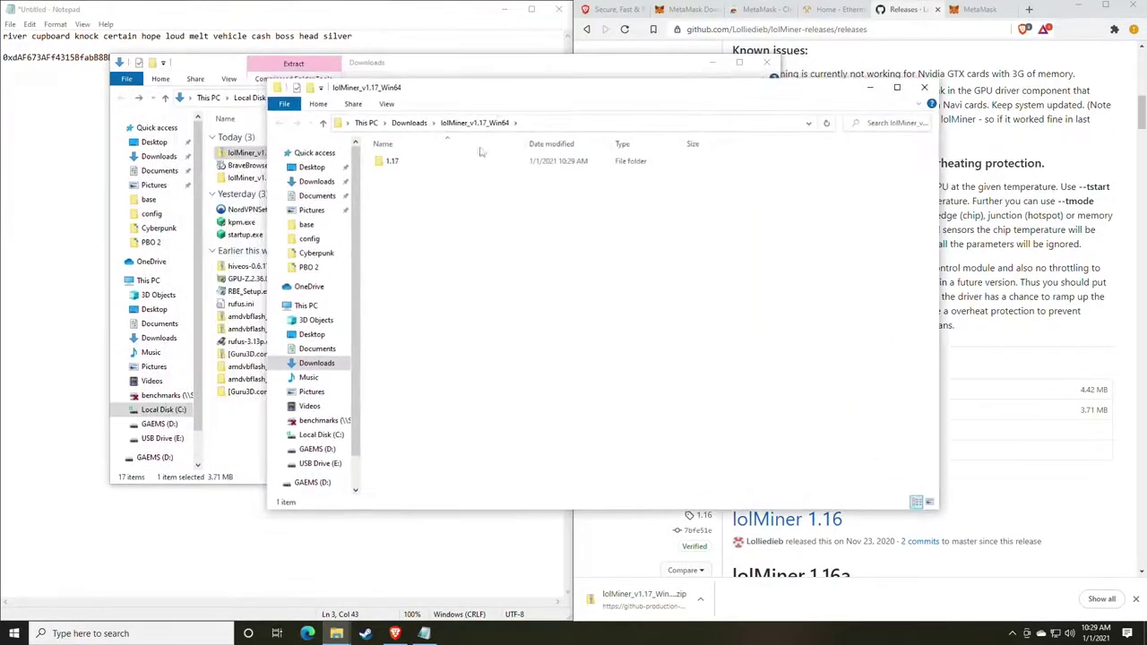
double_click(479, 160)
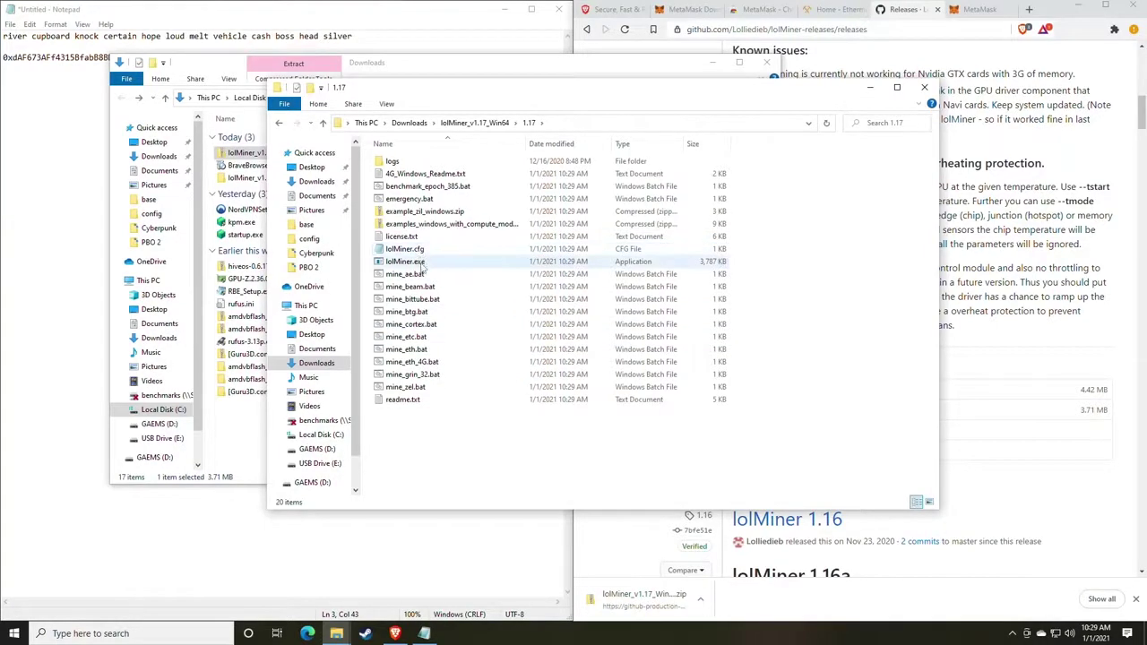
left_click(135, 633)
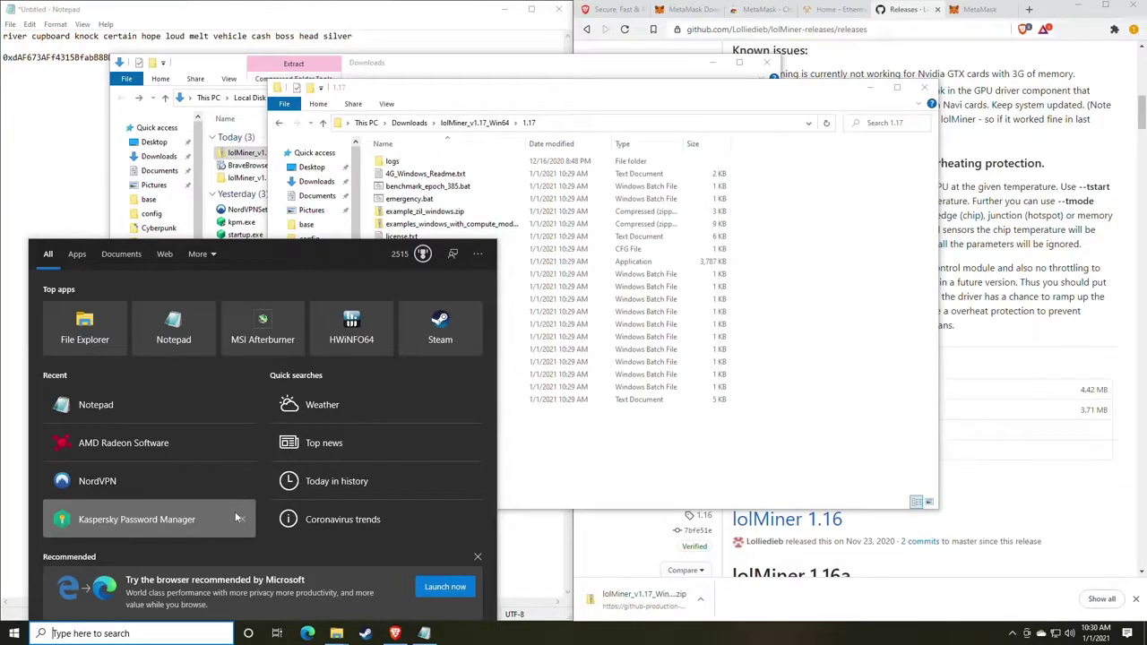
Search 'file' and open File Explorer Options on its View settings.
type("file")
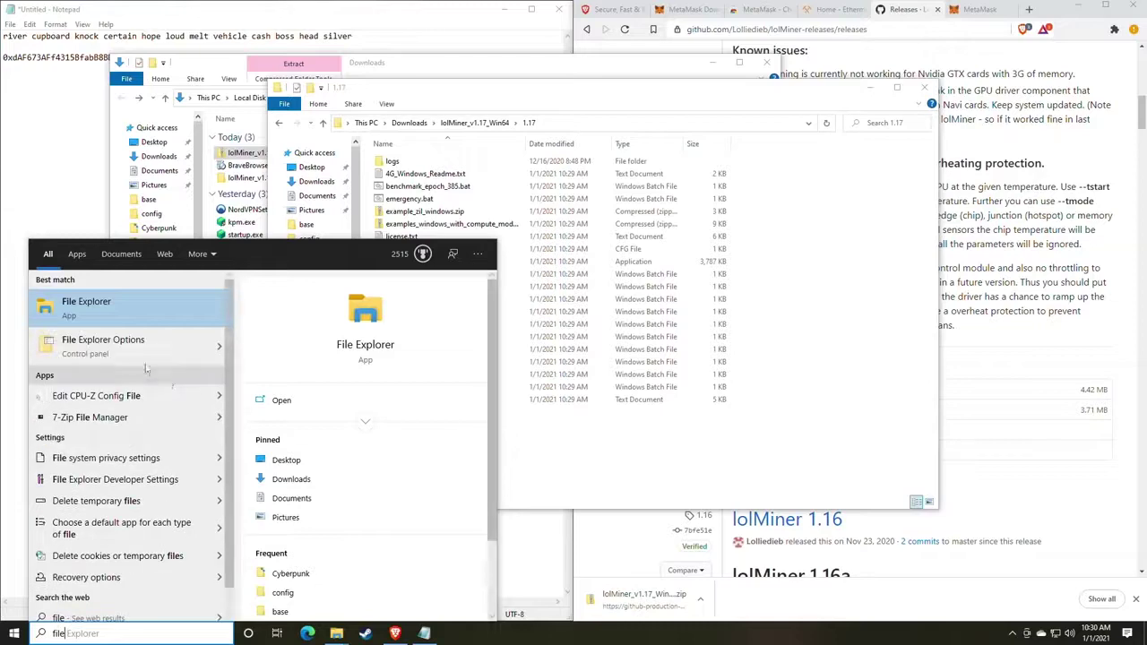
left_click(126, 342)
left_click_drag(204, 119, 547, 115)
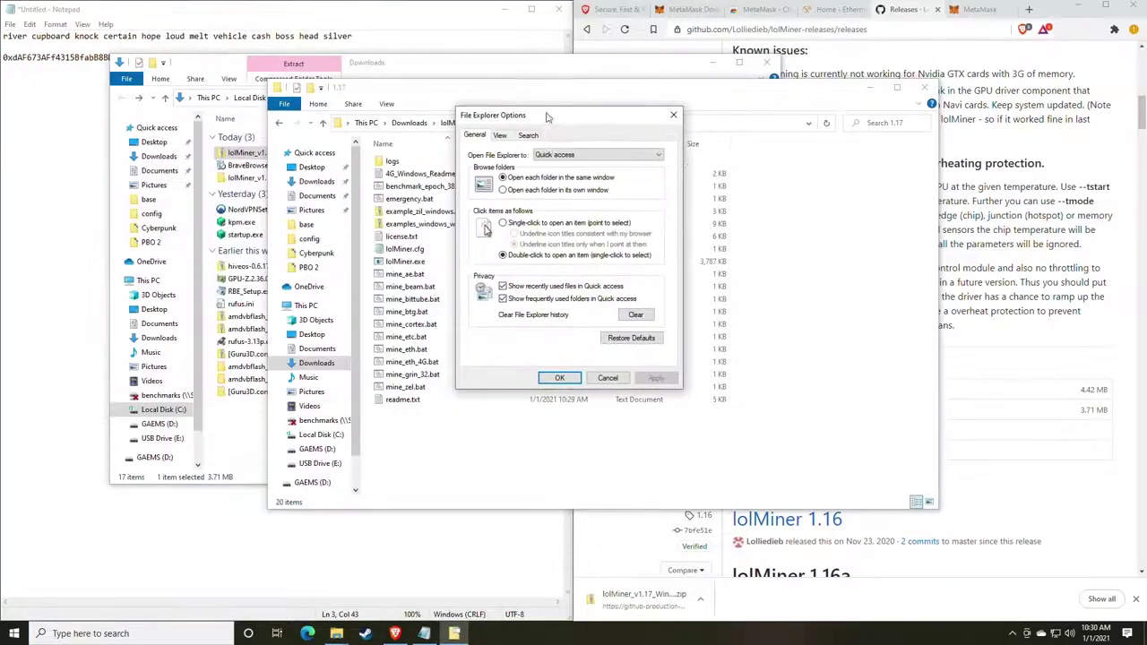
left_click(500, 136)
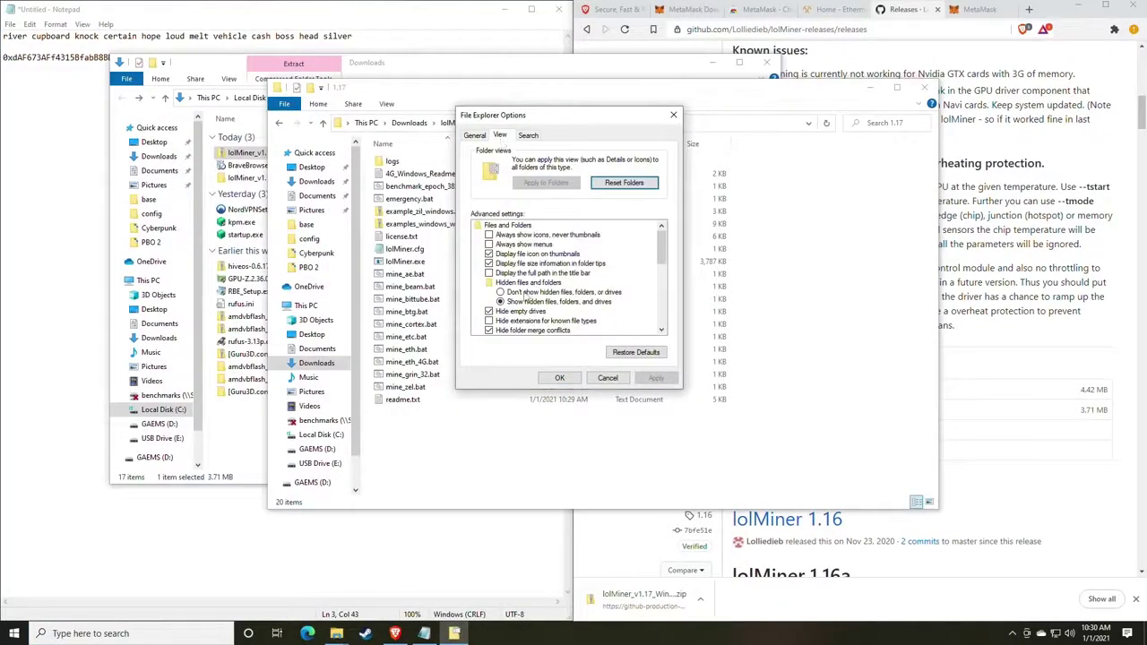
scroll(522, 296, "down", 1)
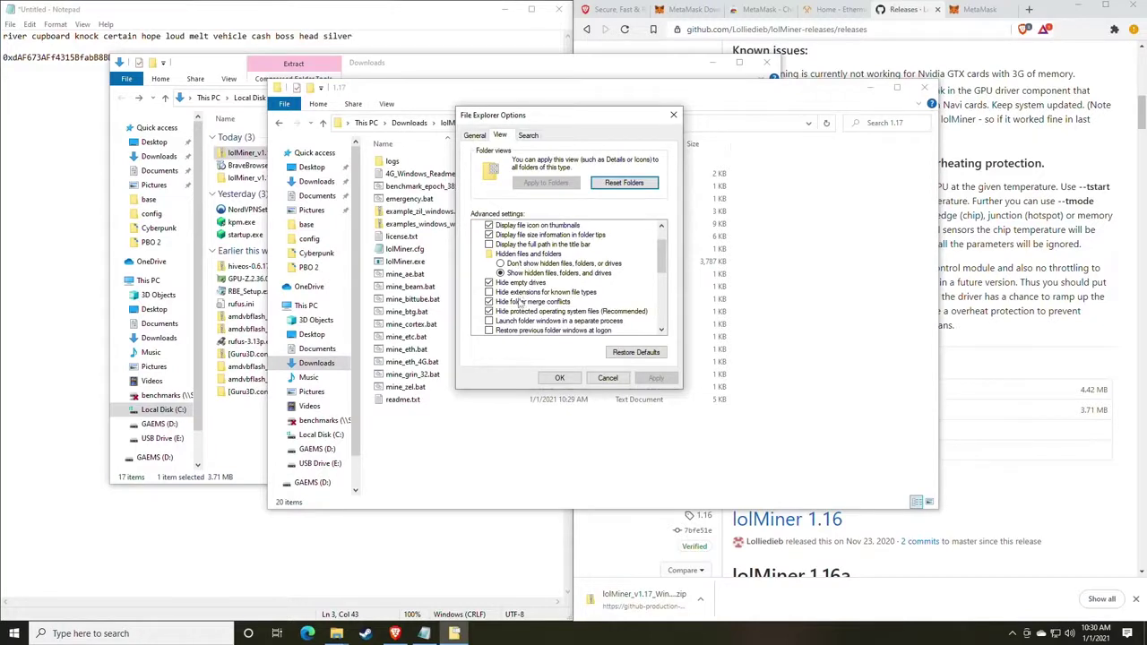
Untick 'Hide extensions for known file types', dismiss the Kaspersky warning, and apply.
left_click(489, 292)
left_click(488, 293)
left_click(656, 378)
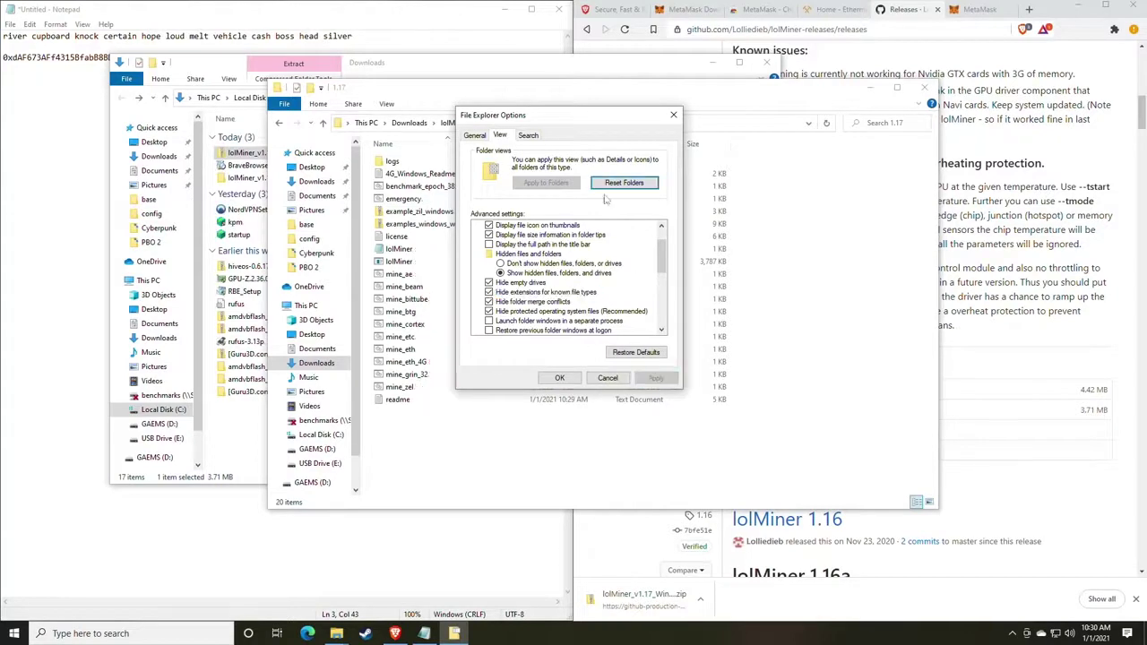
left_click_drag(552, 126, 774, 134)
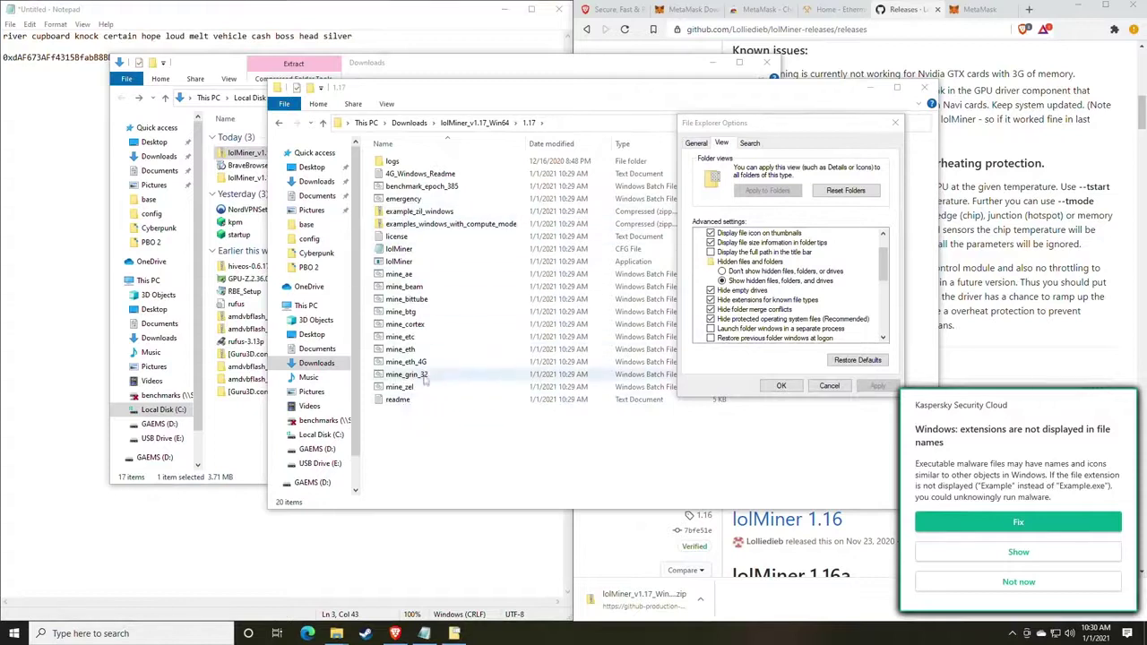
left_click(1022, 584)
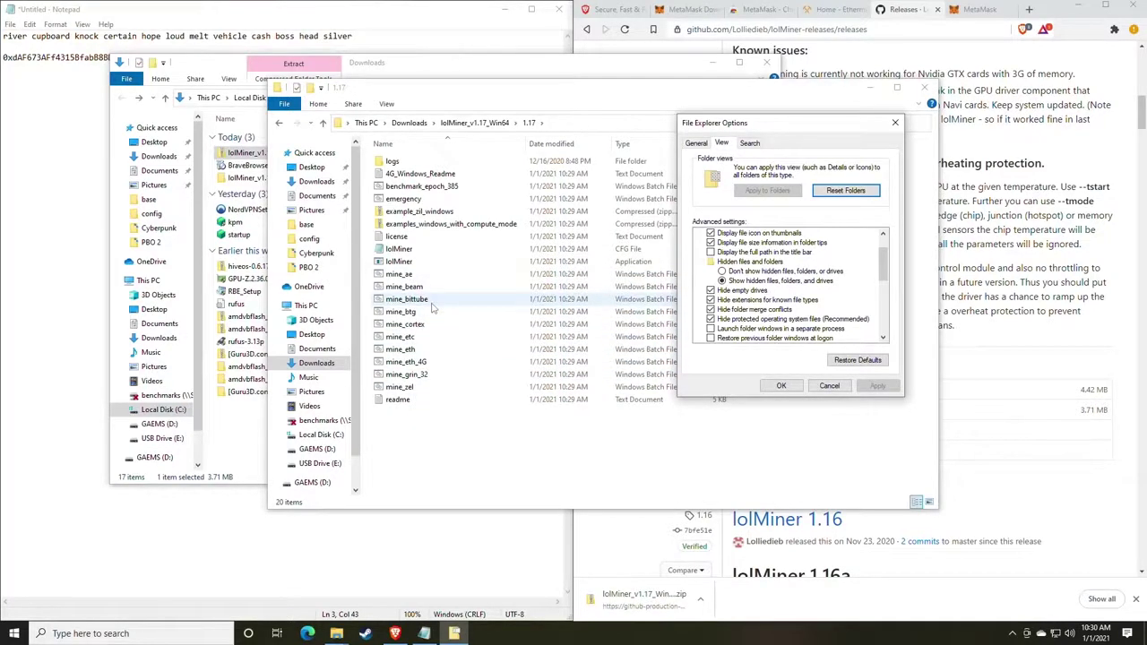
left_click(713, 301)
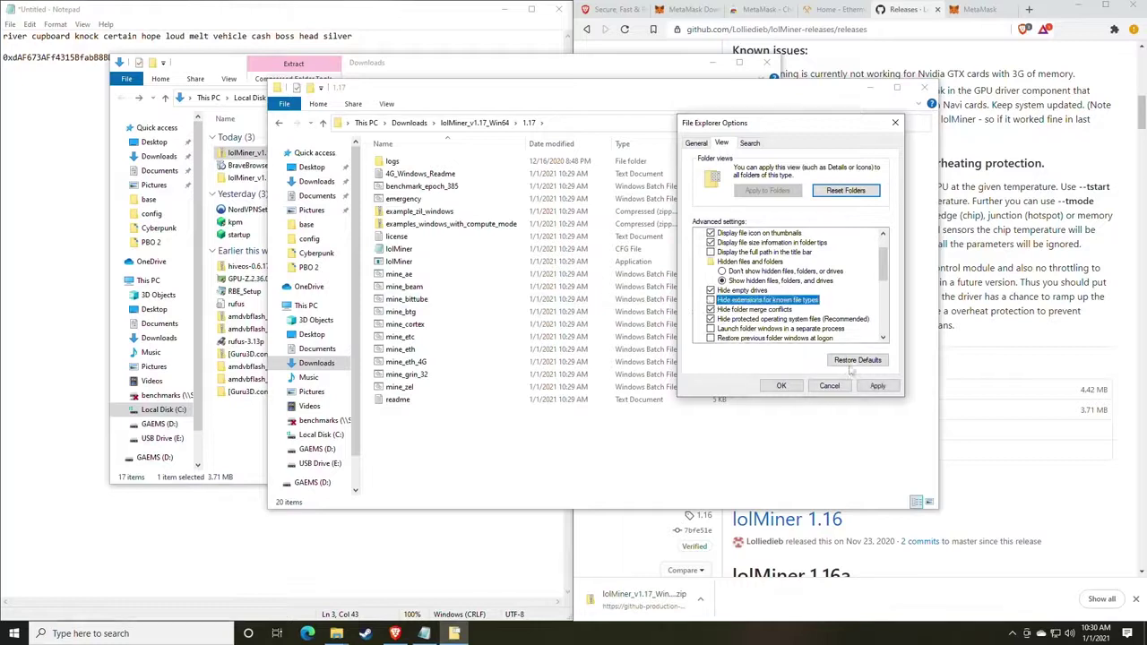
left_click(877, 385)
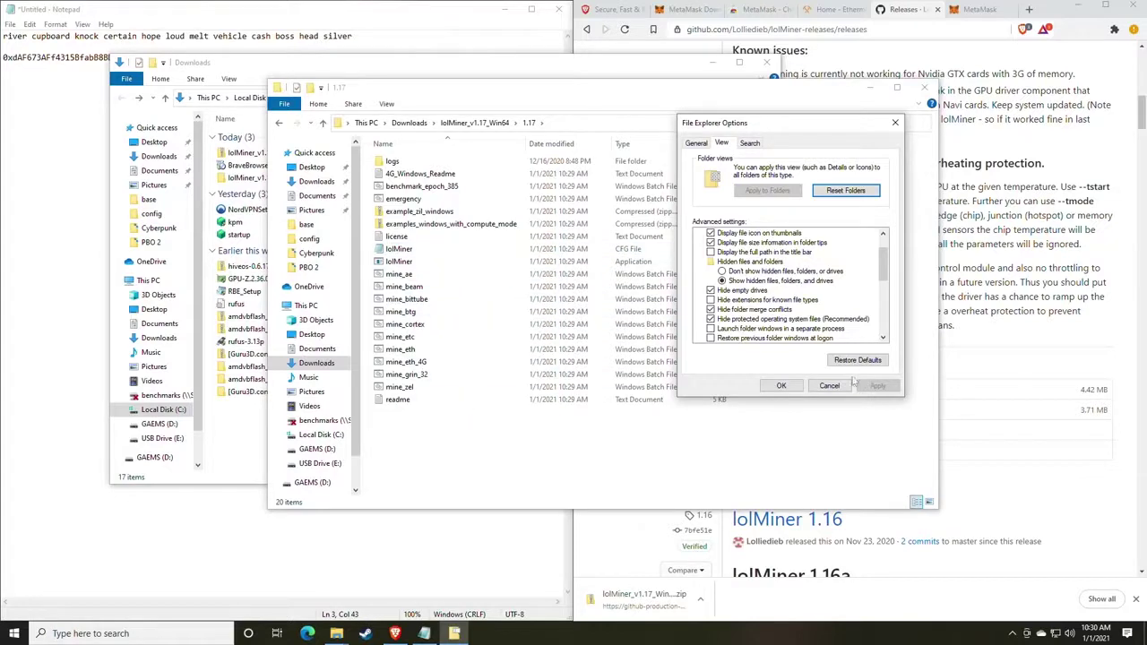
left_click(781, 385)
left_click(475, 300)
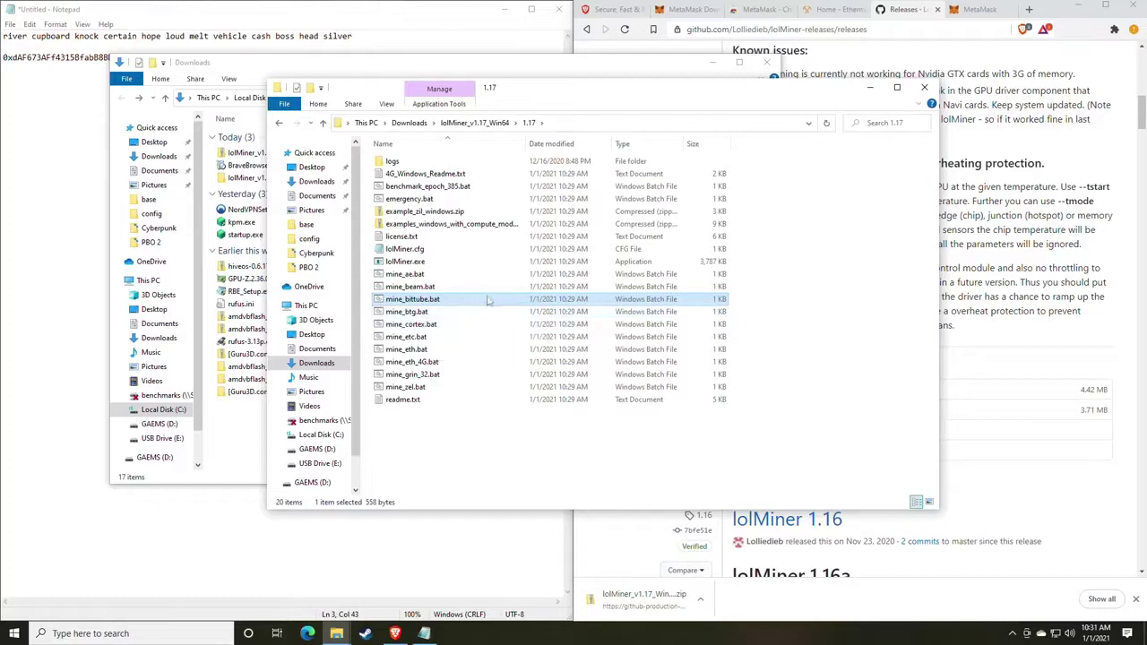
Go to Ethermine's Start Mining connection guide from the site's navigation menu.
left_click_drag(559, 97, 567, 130)
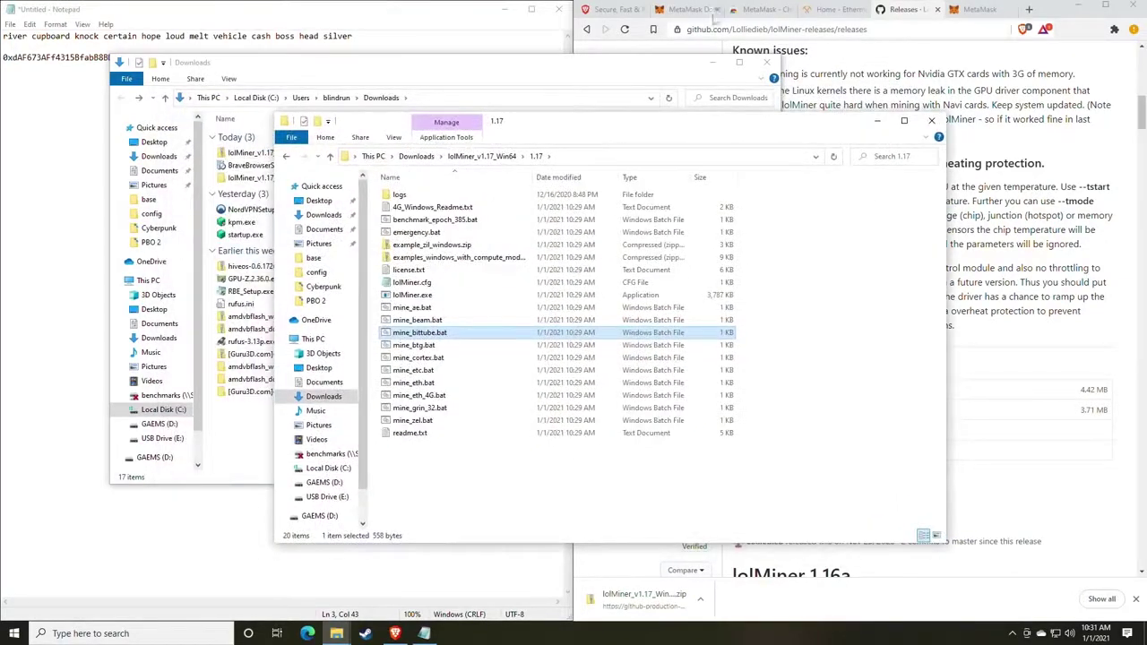
left_click(839, 9)
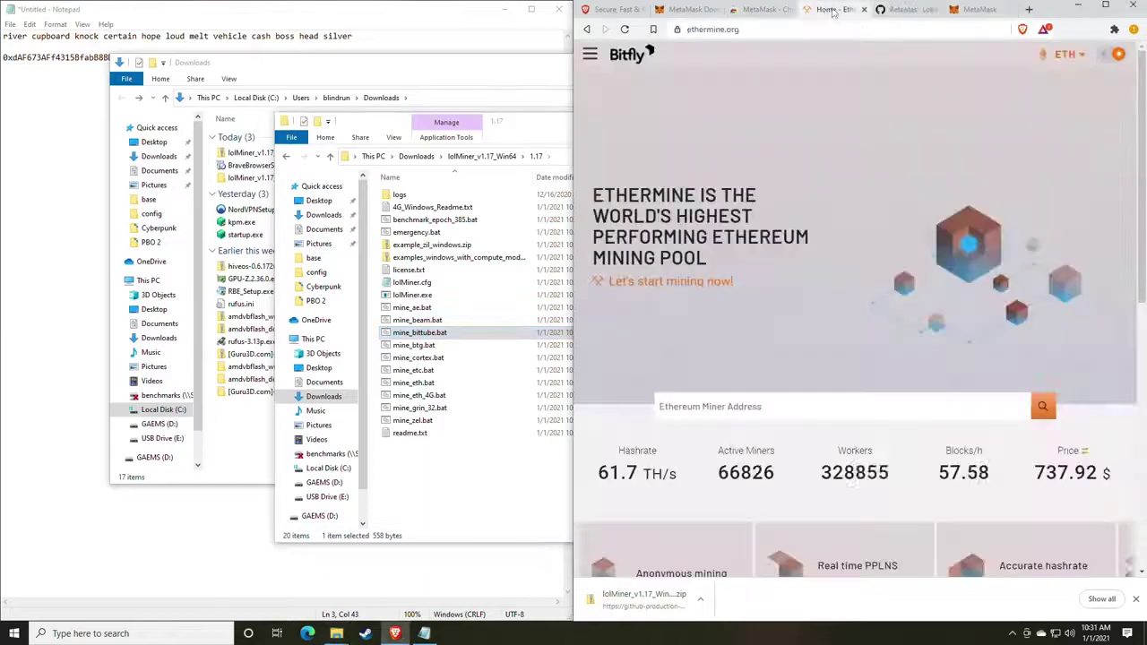
left_click(399, 26)
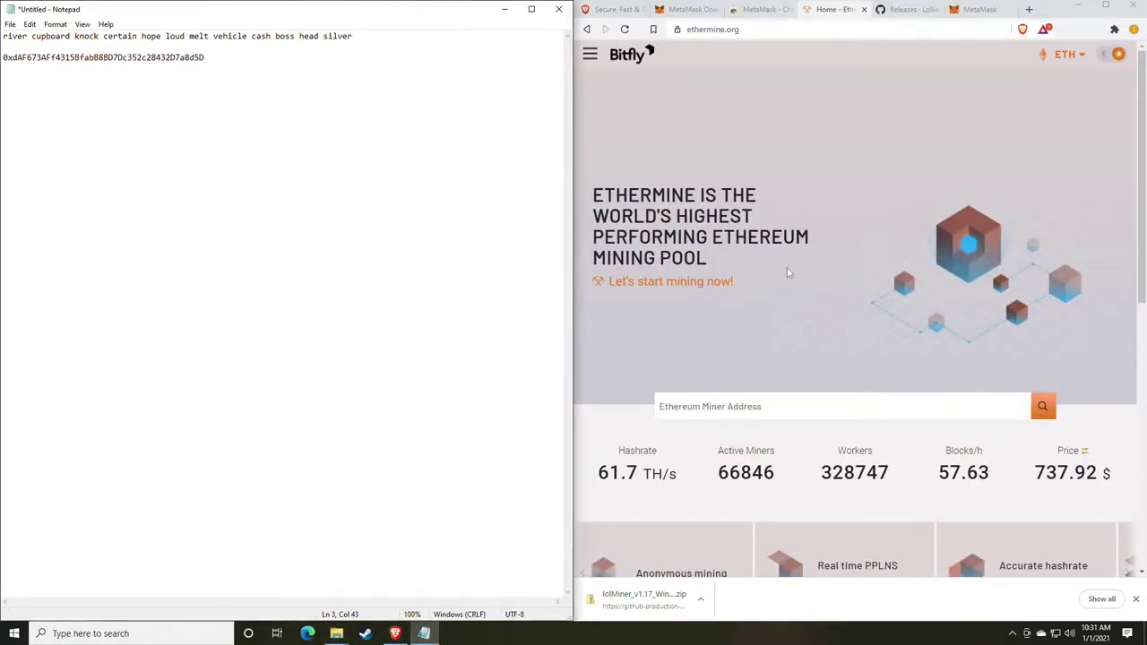
scroll(786, 266, "down", 1)
scroll(786, 266, "up", 1)
left_click(589, 54)
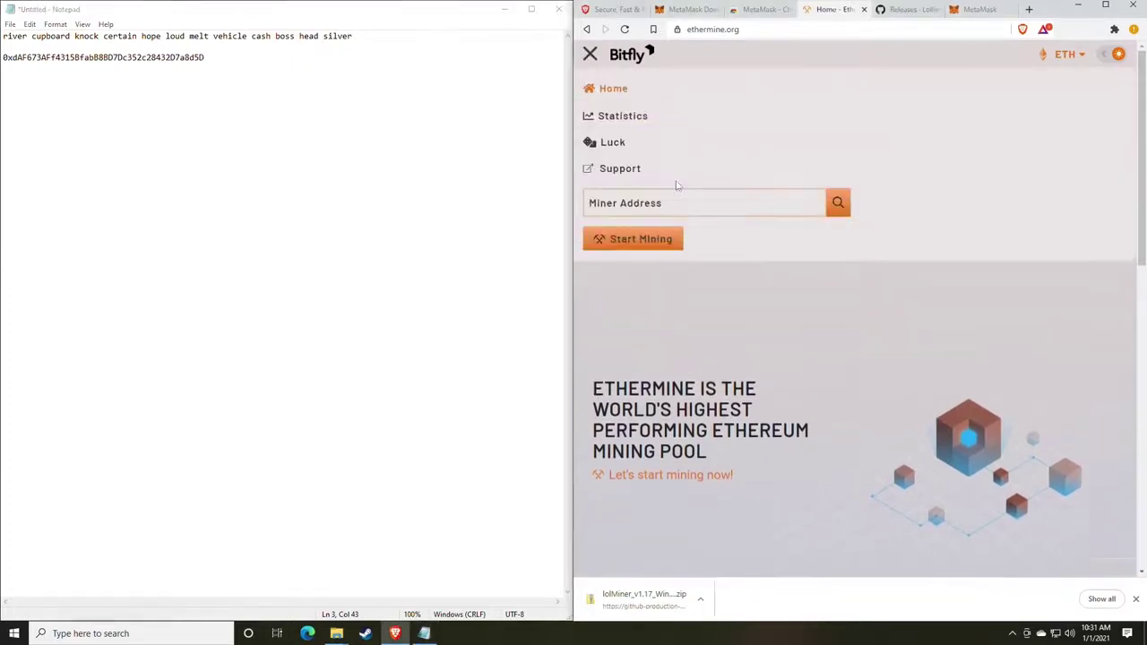
left_click(591, 56)
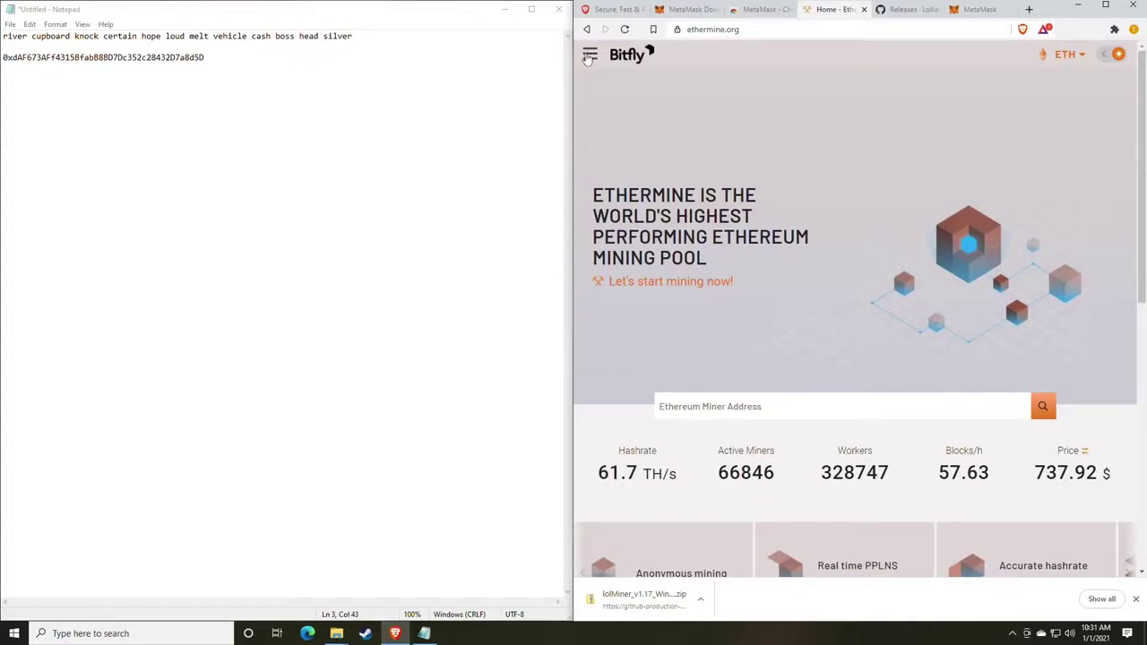
left_click(591, 56)
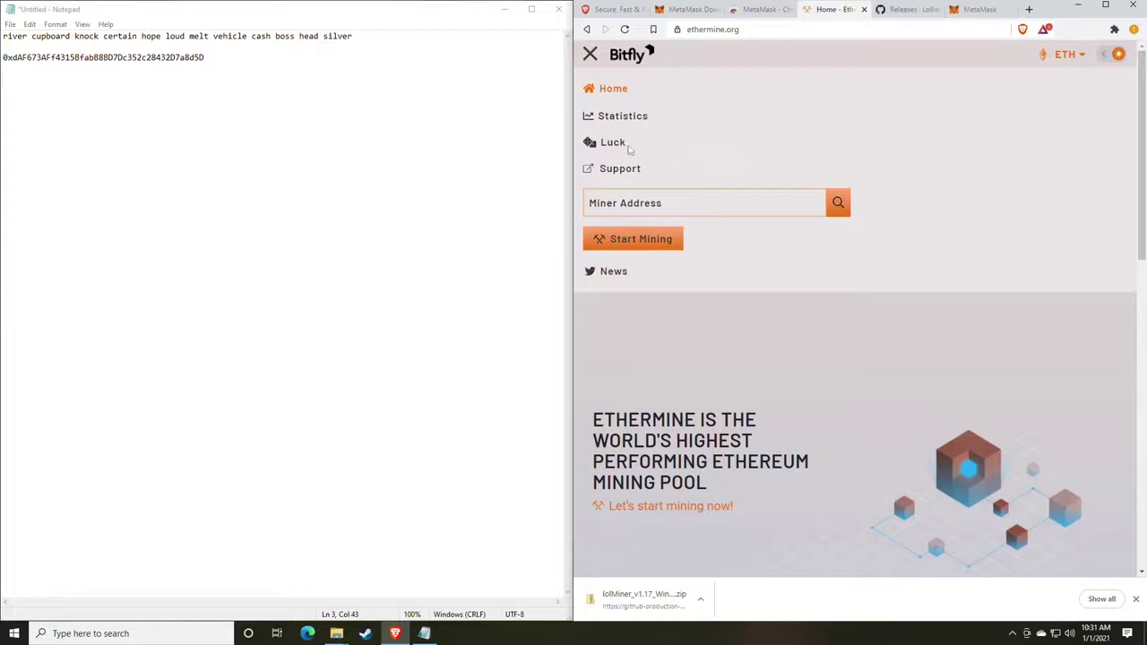
left_click(768, 274)
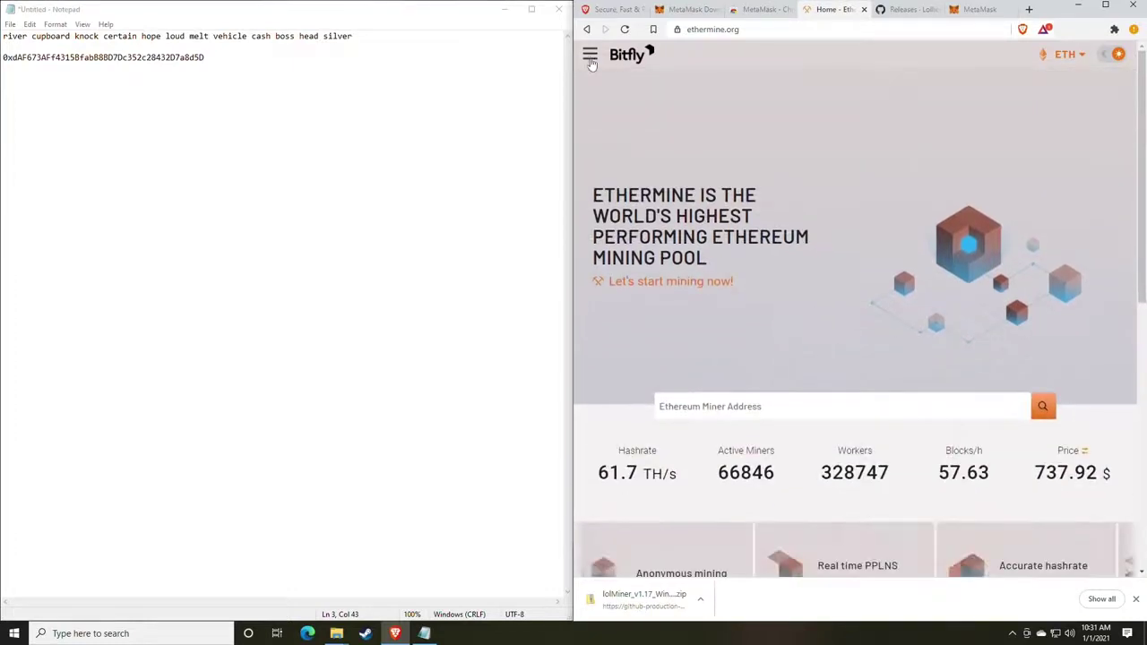
left_click(590, 57)
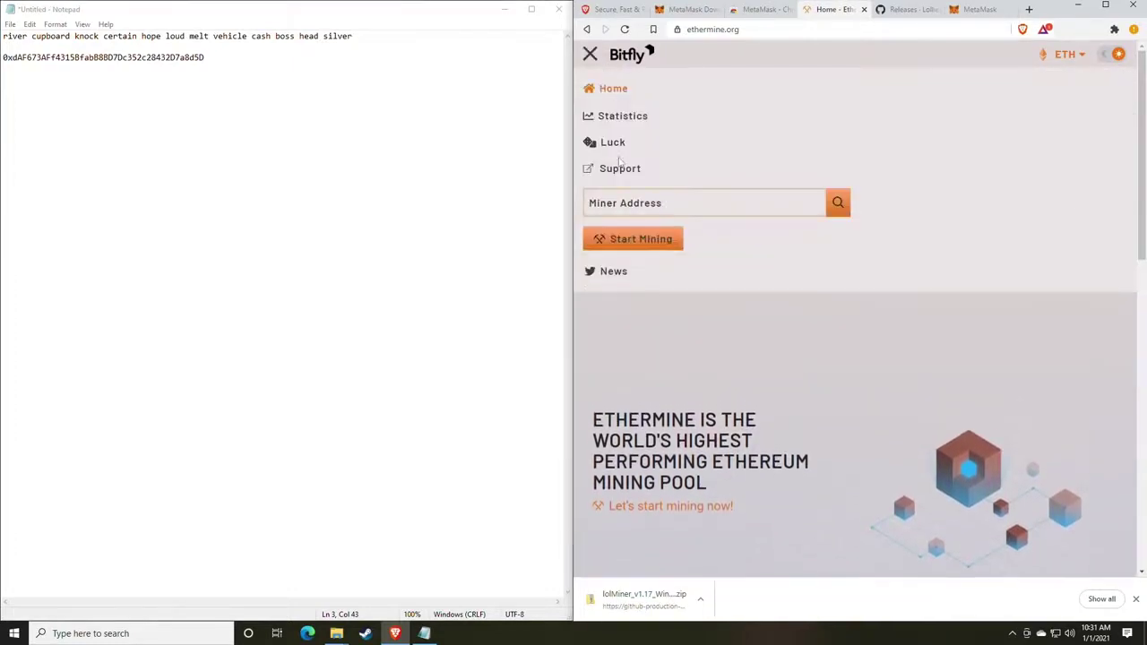
left_click(633, 240)
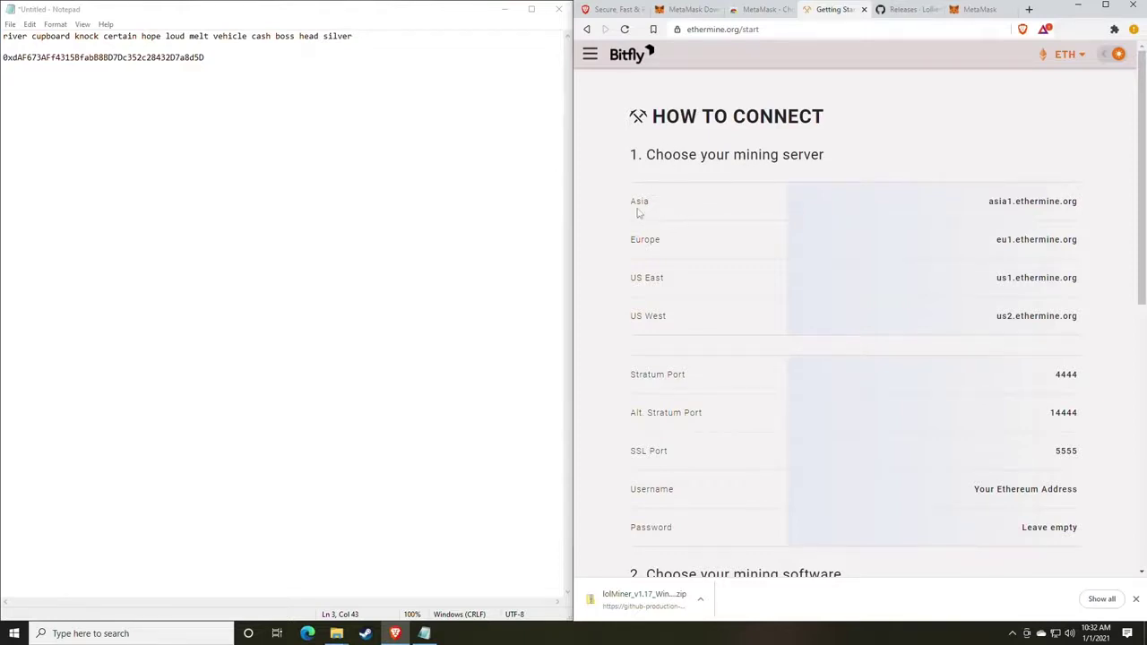
Review the Asia, US East and US West servers plus the SSL port and login details.
left_click_drag(625, 208, 663, 208)
left_click_drag(641, 287, 699, 289)
left_click_drag(645, 328, 703, 329)
left_click(744, 305)
scroll(744, 306, "down", 2)
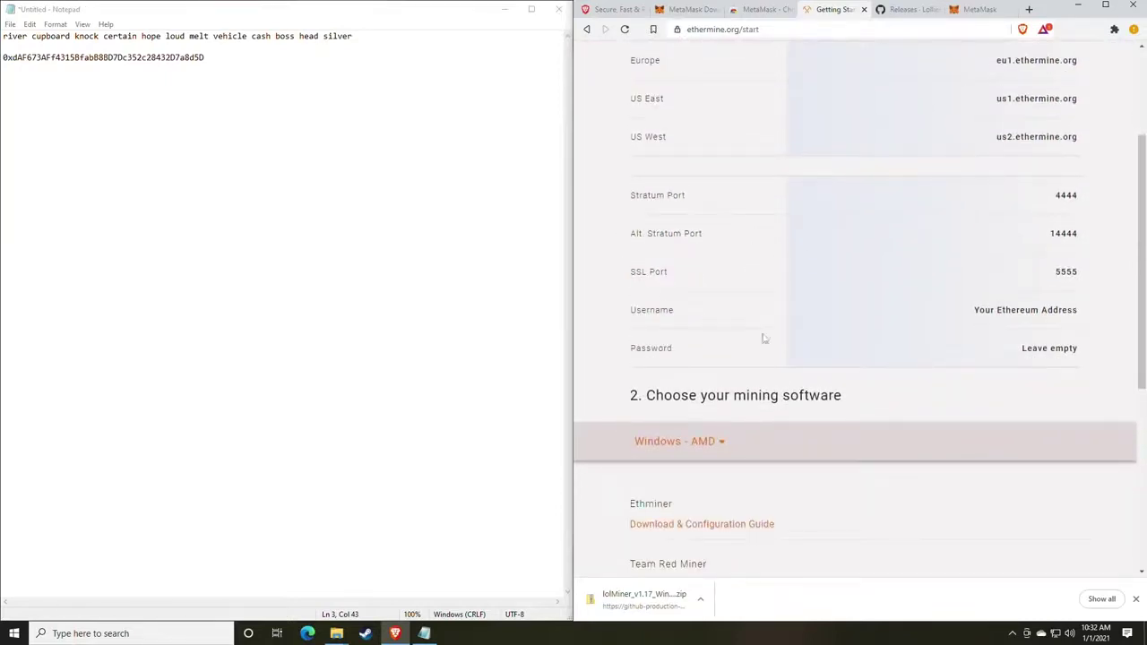
left_click_drag(1080, 351, 1024, 197)
left_click(912, 298)
Bring the lolMiner 1.17 folder window back to the front and reposition it.
mouse_move(336, 631)
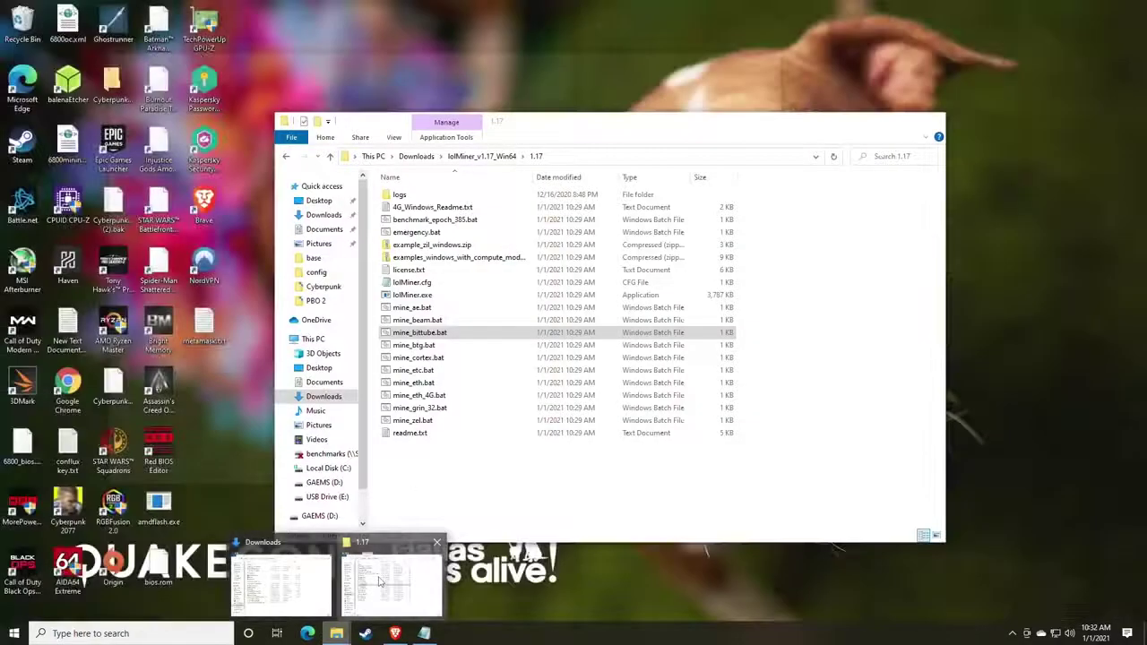
left_click(380, 583)
left_click_drag(543, 116, 656, 62)
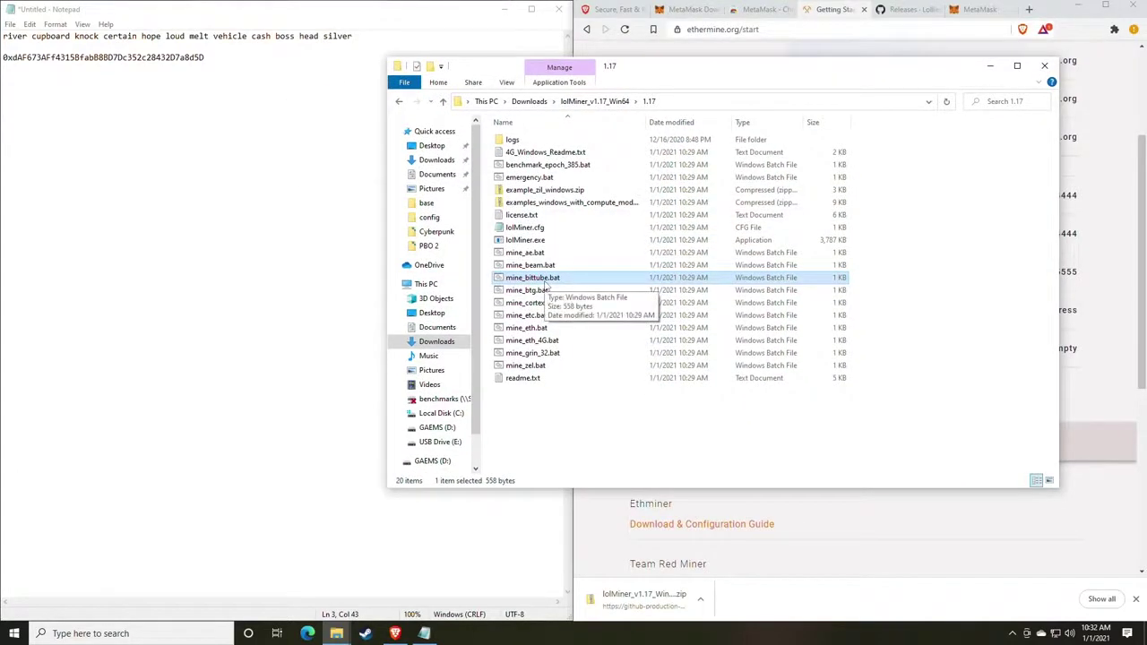
left_click(526, 268)
left_click(529, 278)
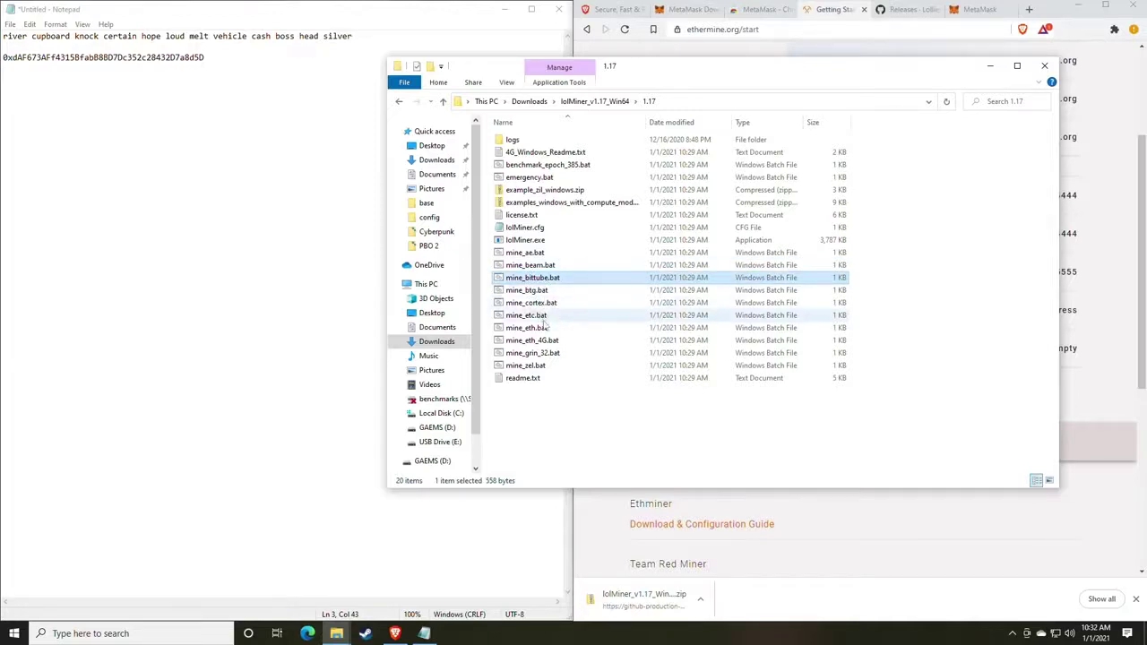
left_click(540, 328)
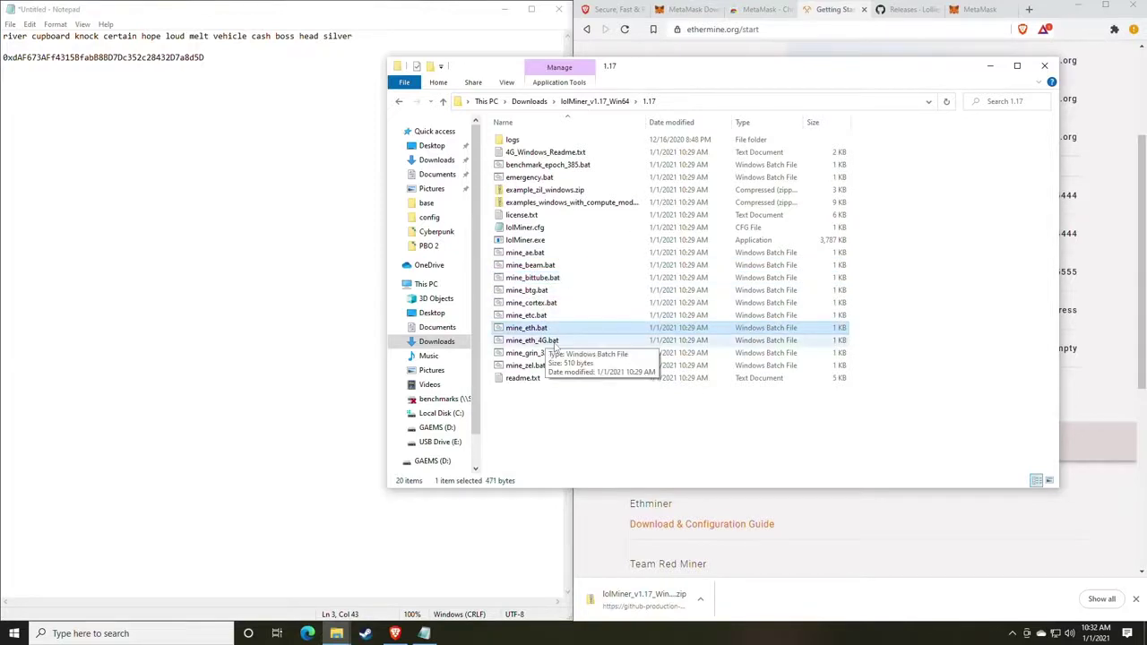
left_click(536, 342)
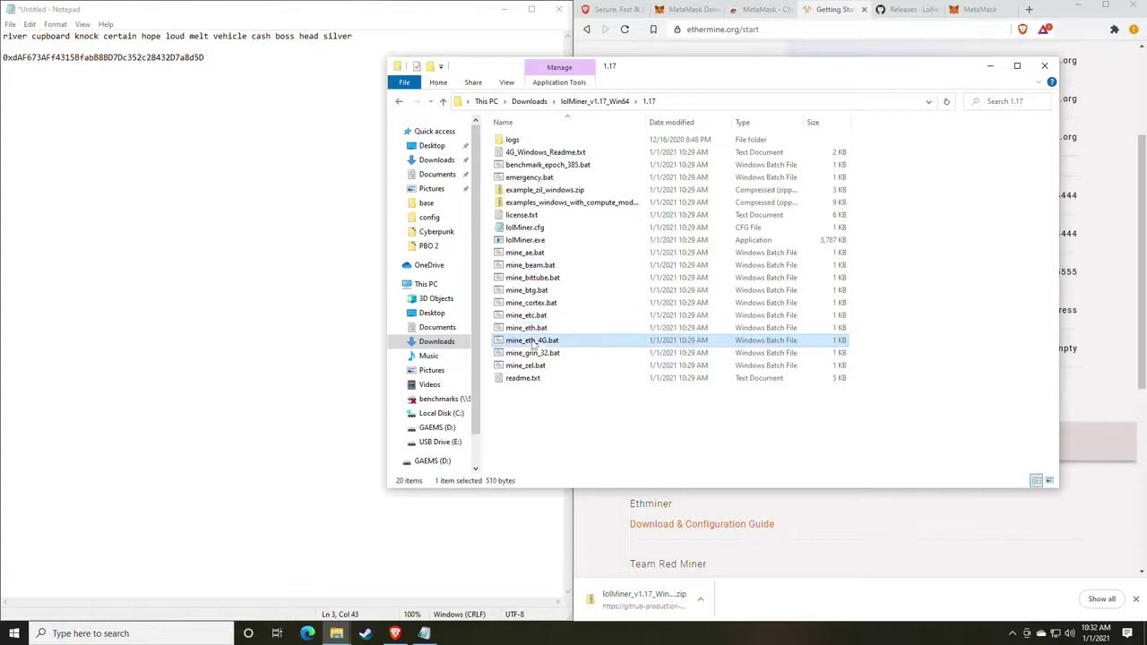
left_click(528, 332)
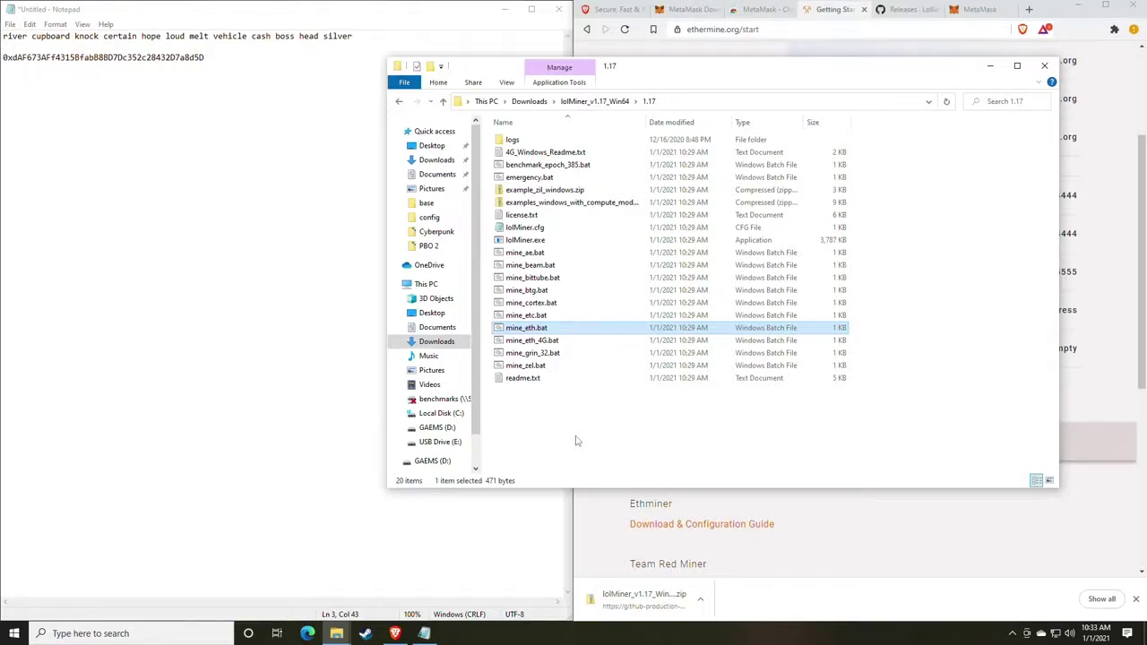
right_click(528, 342)
left_click(526, 346)
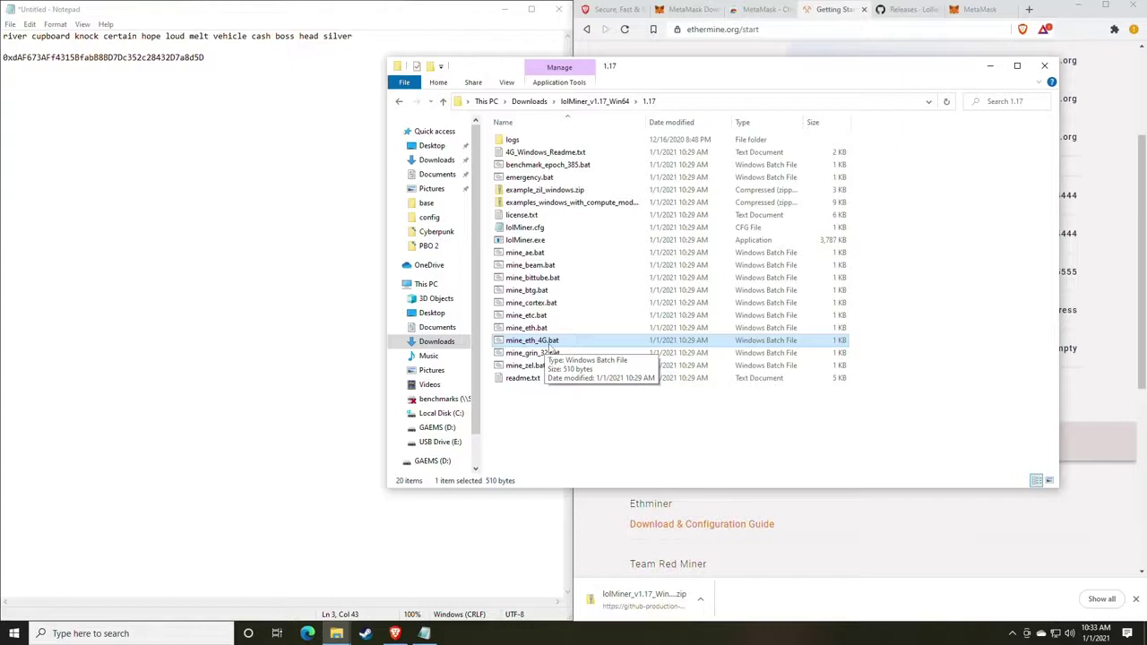
left_click(519, 329)
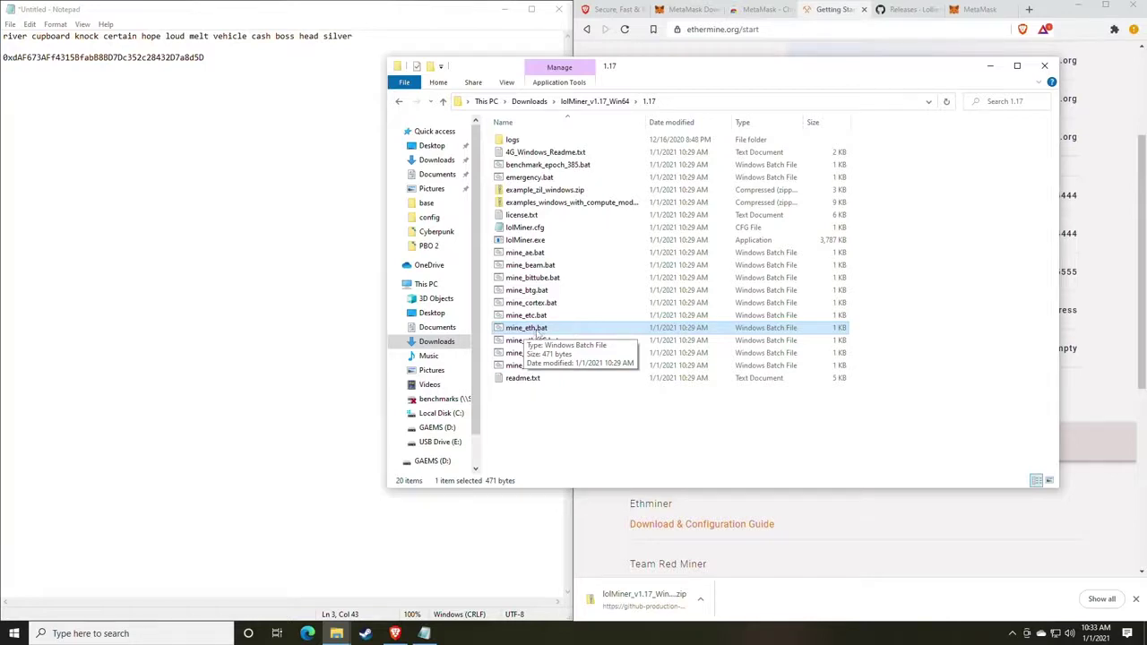
right_click(545, 333)
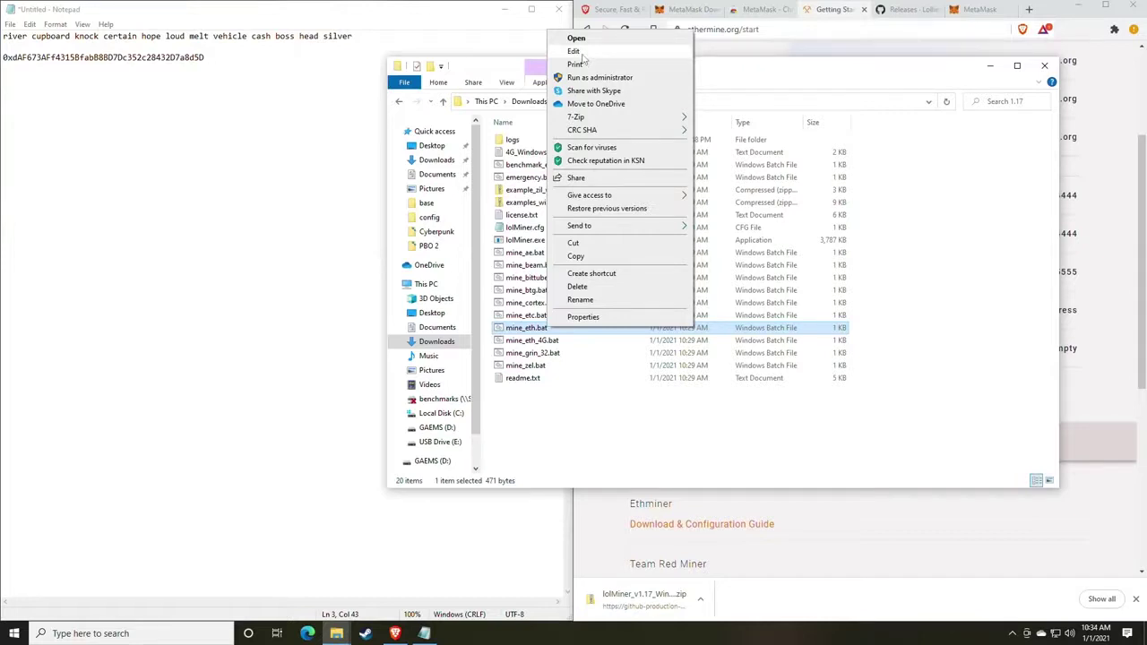
Open mine_eth.bat for editing, letting it through SmartScreen via More info and Run anyway.
left_click(576, 38)
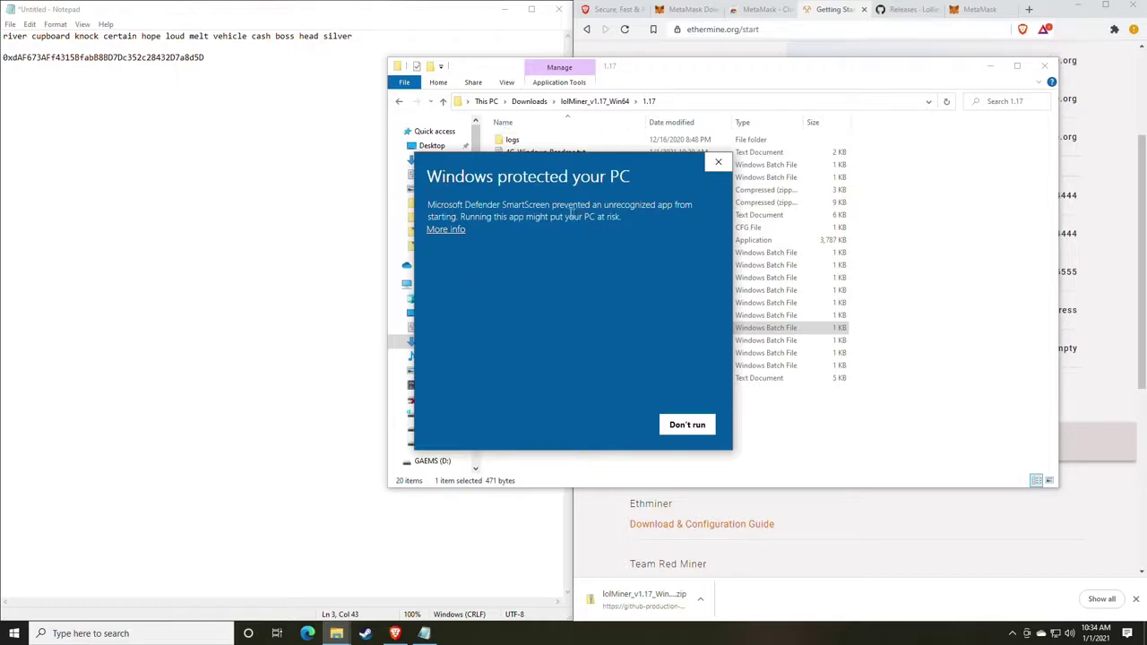
left_click(448, 230)
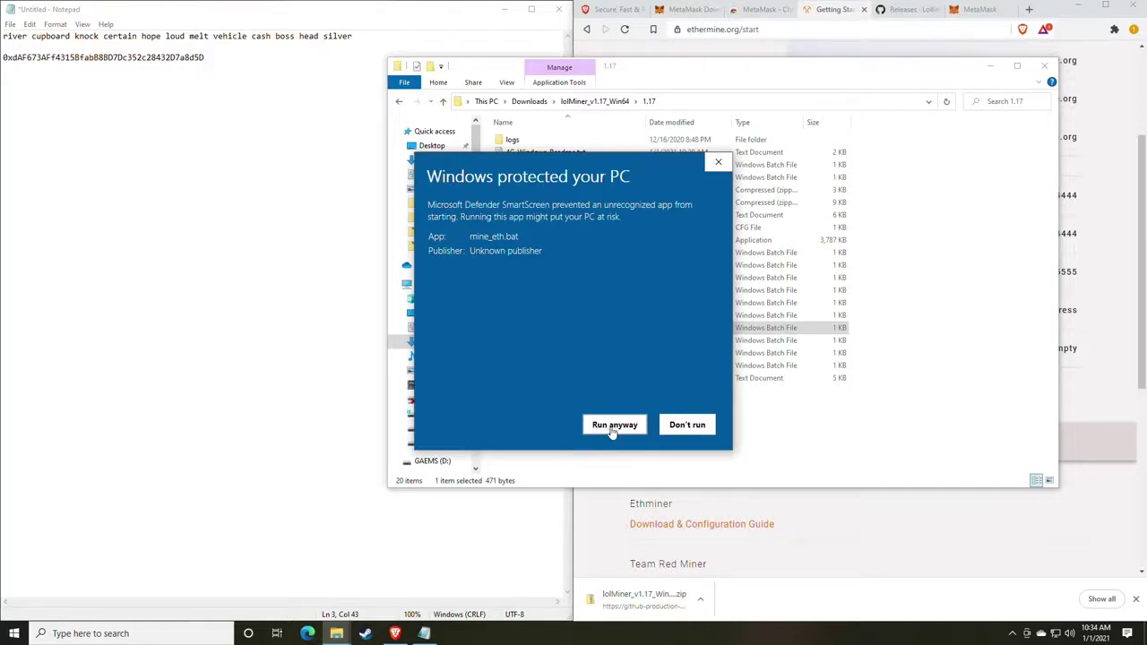
left_click(613, 427)
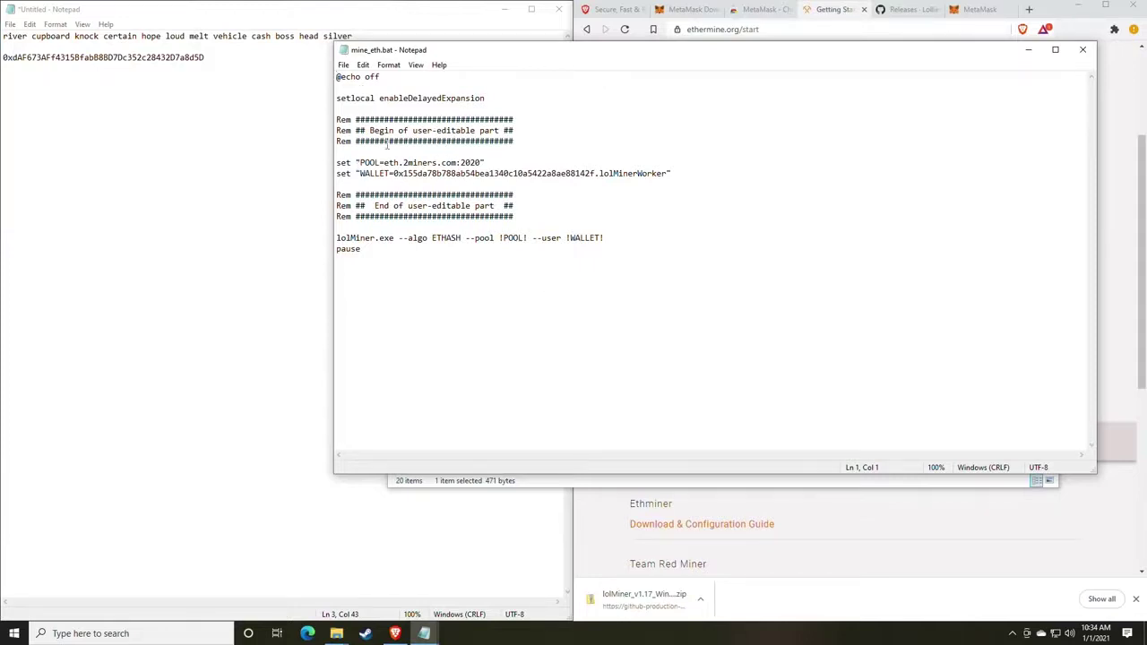
Replace eth.2miners.com in the POOL line with us1.ethermine.org from the Ethermine page.
left_click_drag(546, 51, 421, 46)
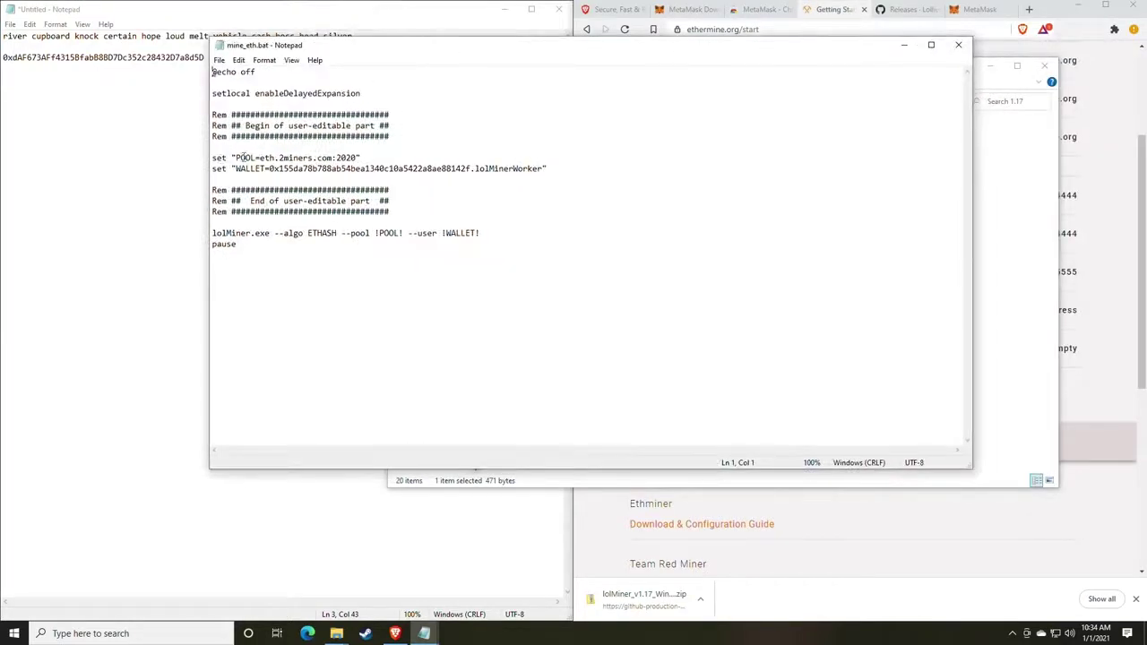
left_click_drag(385, 47, 250, 43)
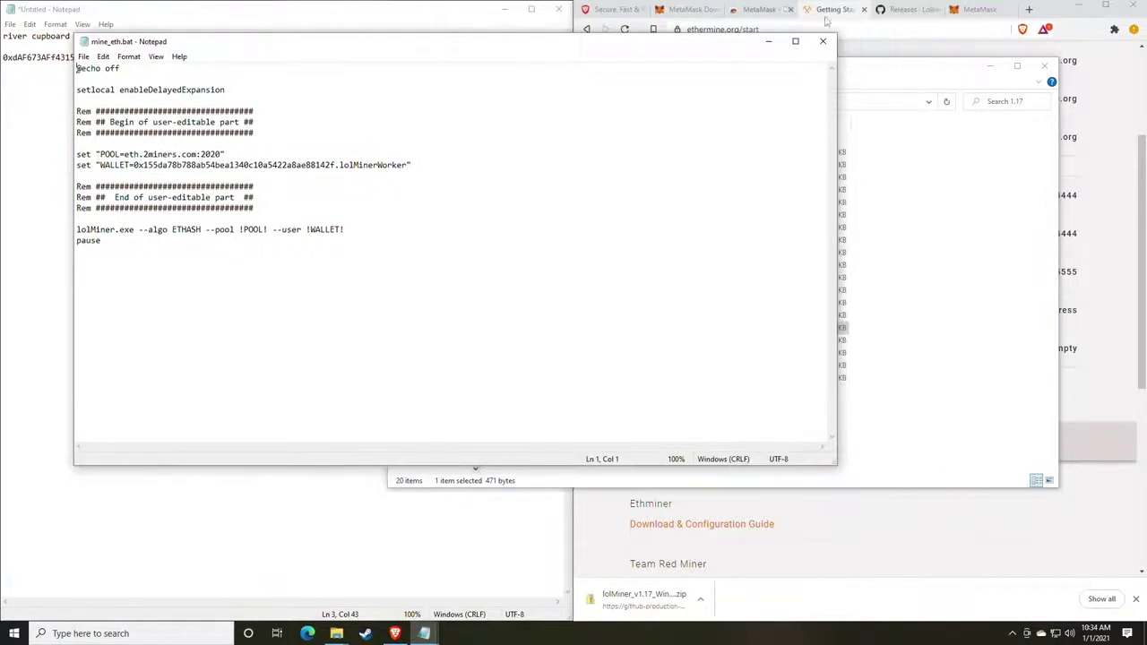
left_click(836, 13)
scroll(804, 246, "up", 2)
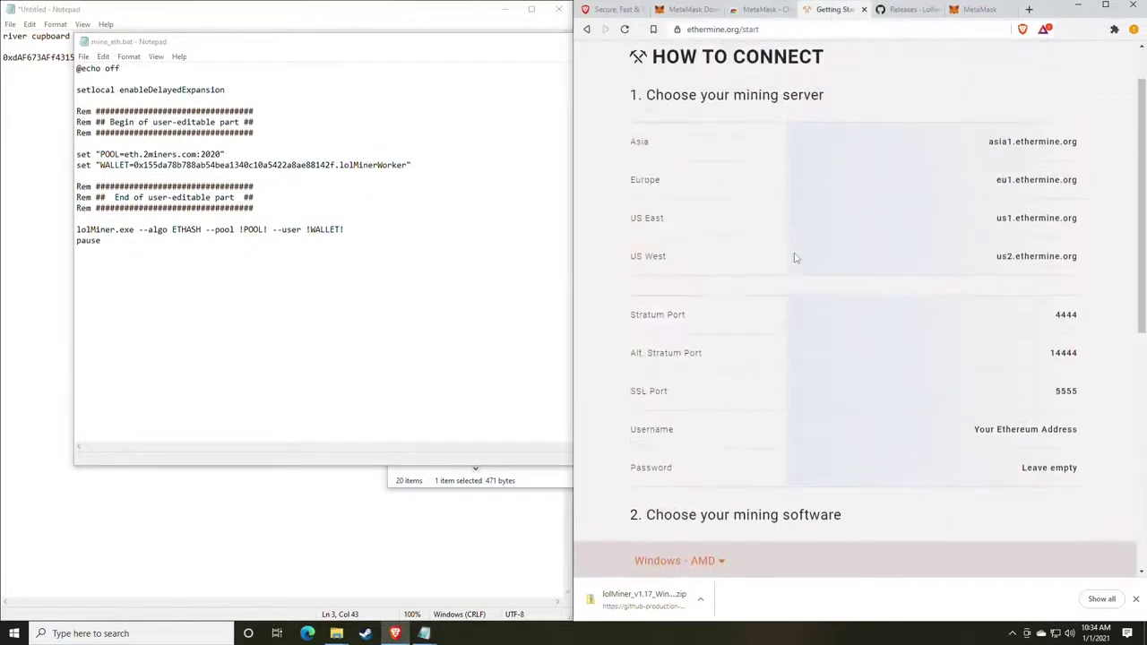
scroll(793, 246, "up", 1)
scroll(797, 252, "down", 1)
mouse_move(1082, 227)
left_mouse_down()
mouse_move(996, 221)
mouse_move(1073, 216)
left_mouse_up()
key("ctrl+c")
left_click(1000, 220)
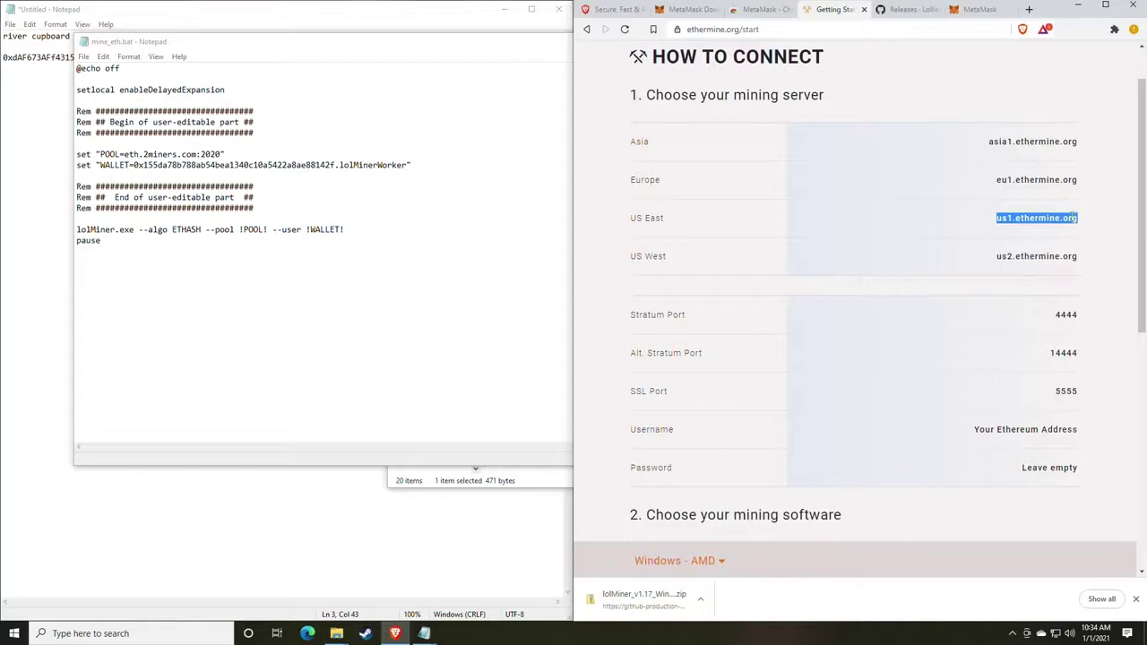
left_click(189, 156)
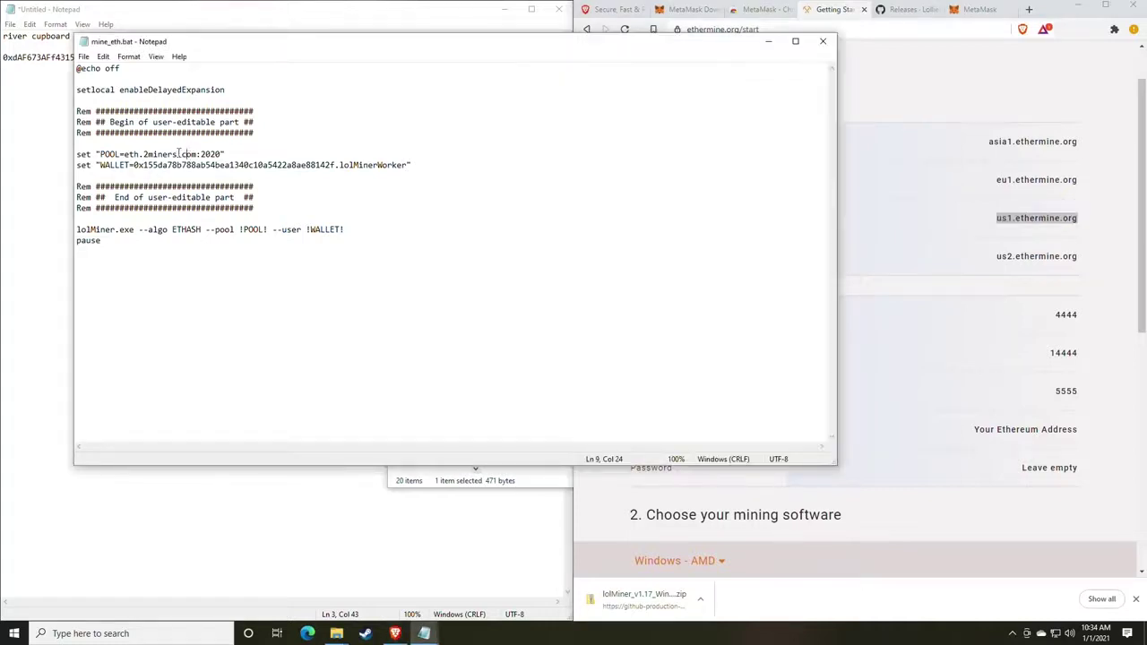
left_click_drag(197, 155, 124, 155)
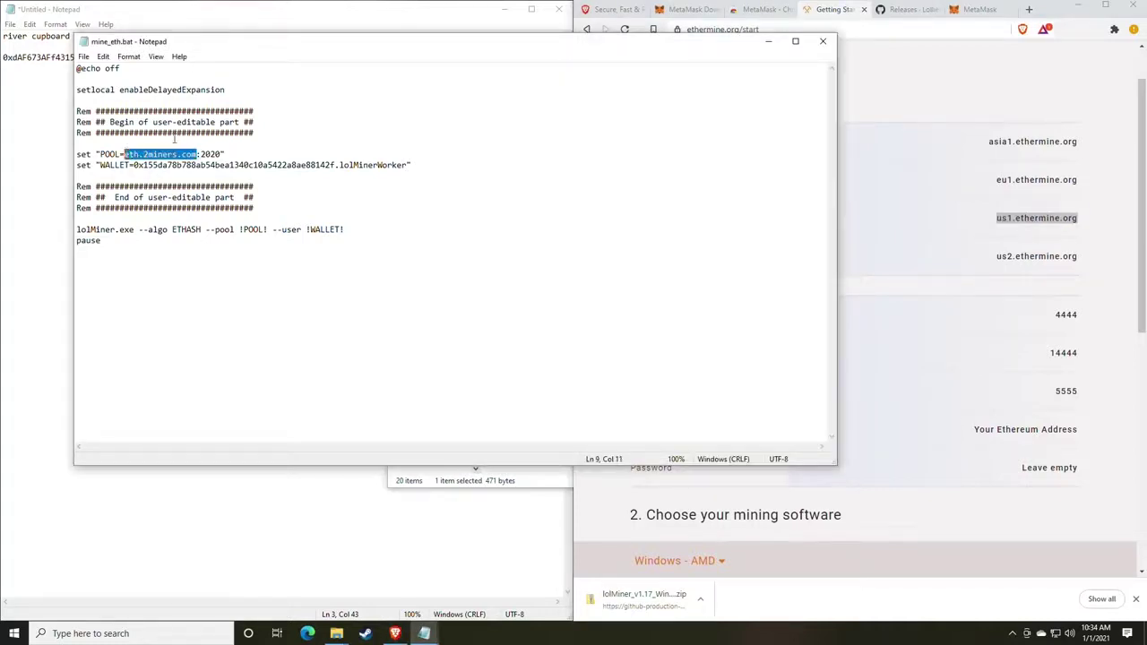
key("ctrl+v")
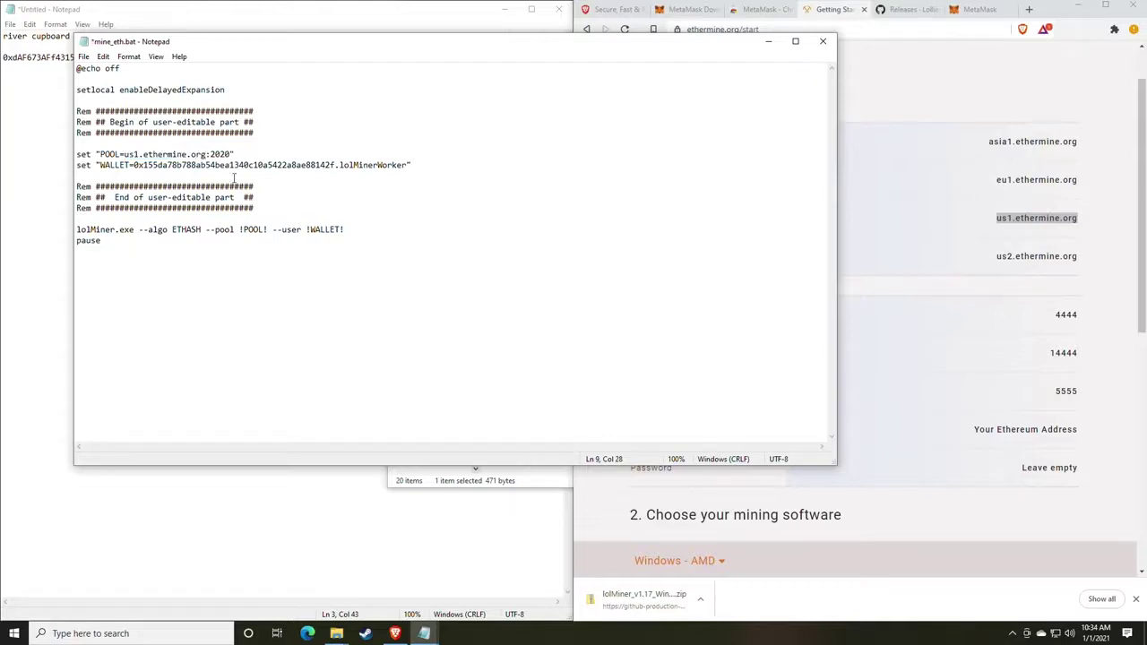
Replace the pool port 2020 with Ethermine's stratum port 4444.
left_click(1042, 364)
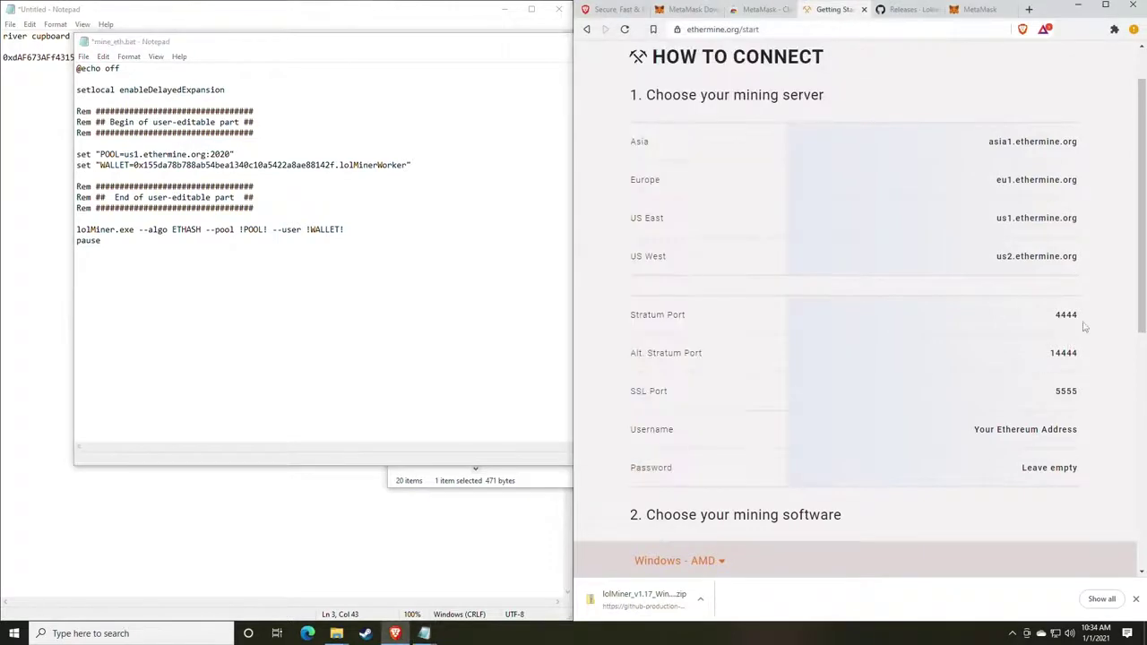
left_click_drag(1079, 473, 1082, 318)
key("ctrl+c")
left_click(1056, 325)
left_click(231, 155)
left_click_drag(231, 154, 210, 154)
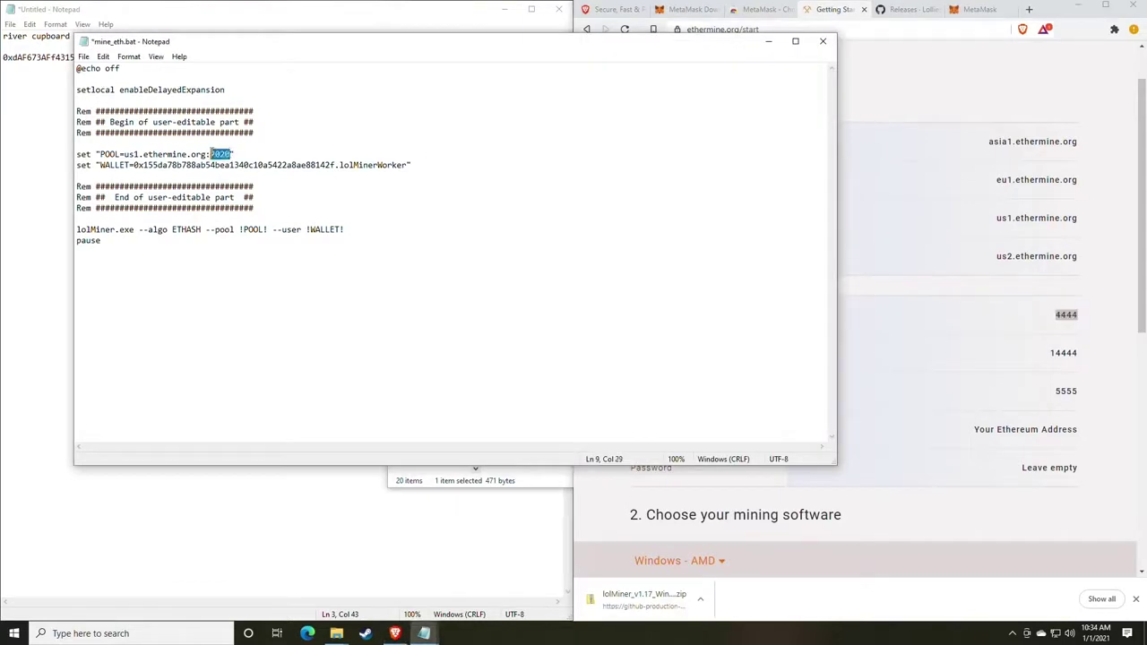
key("ctrl+v")
left_click_drag(235, 49, 593, 59)
Paste the MetaMask wallet address from the notes over the old WALLET= value.
left_click(253, 116)
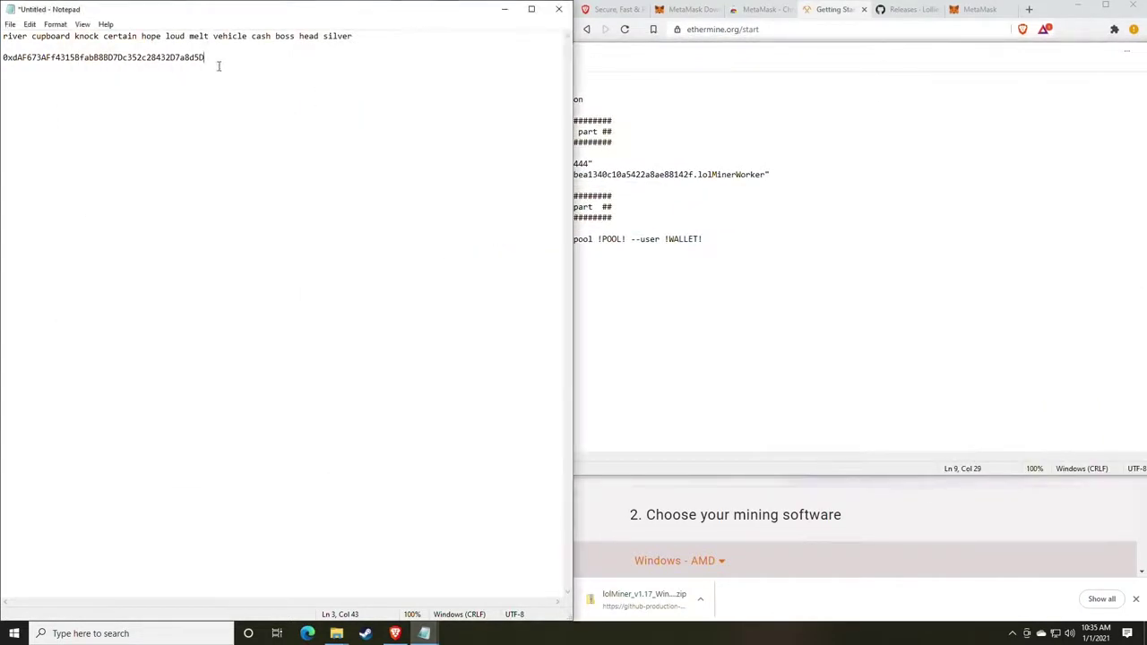
left_click_drag(218, 65, 2, 61)
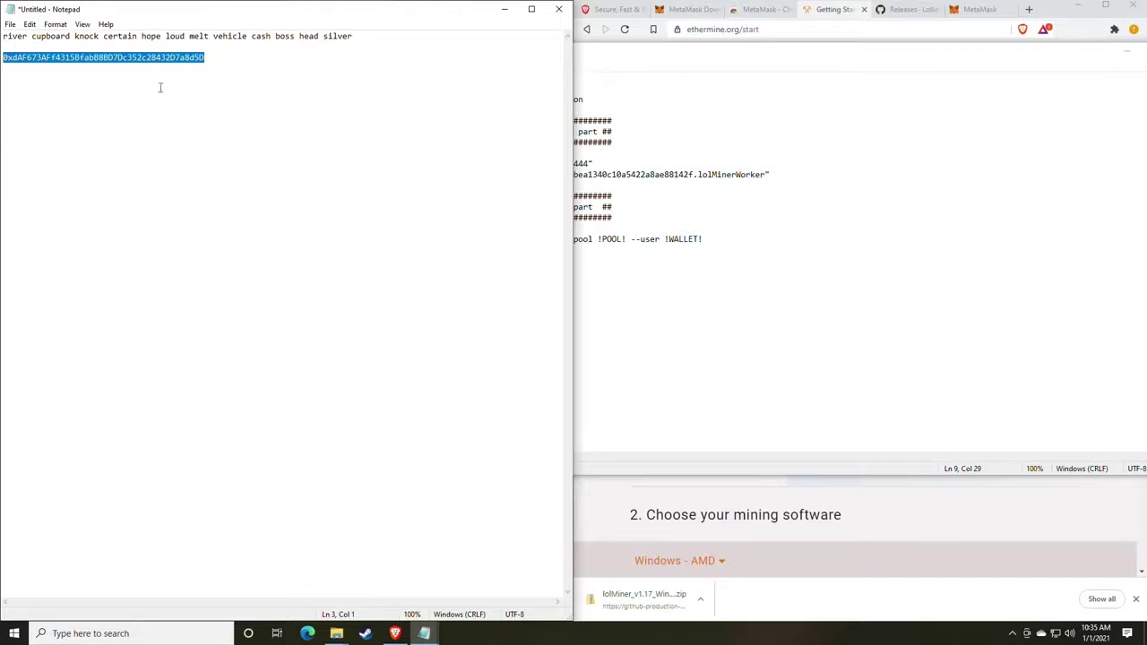
left_click(896, 258)
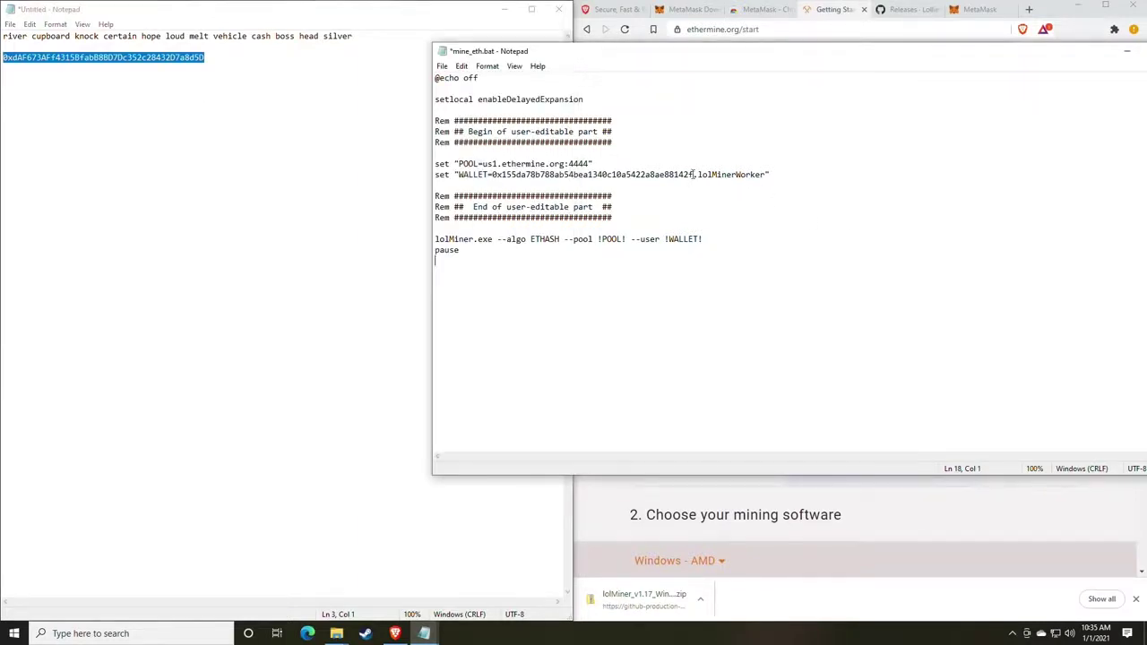
left_click_drag(693, 174, 492, 175)
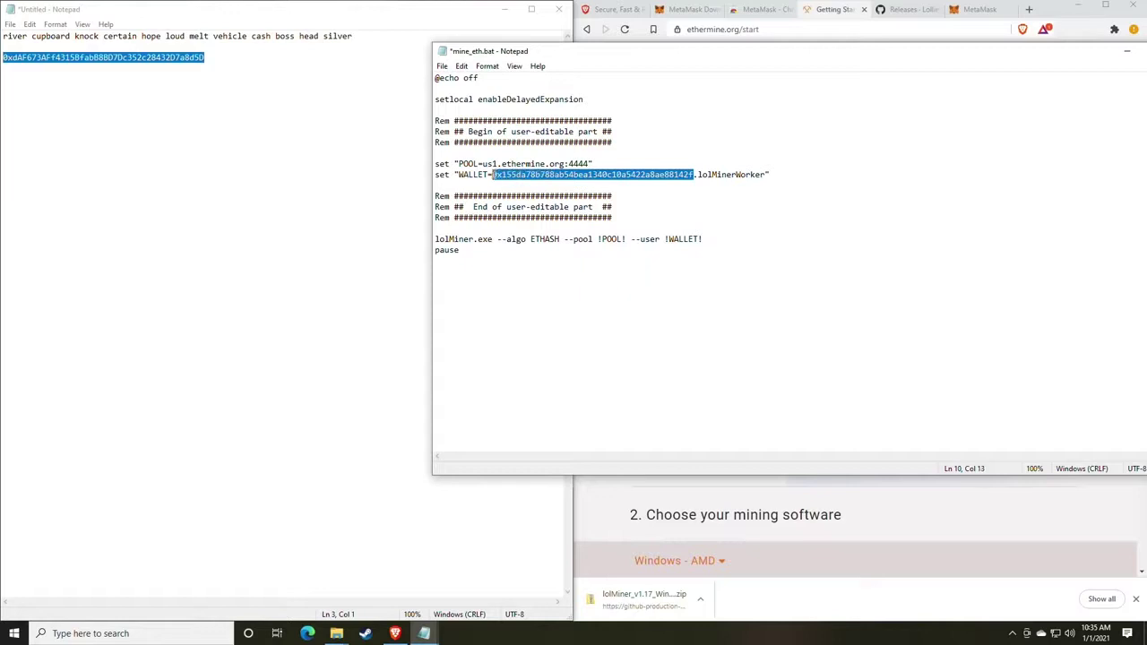
type("0xdAF673AFf4315Bfab88BD7Dc352c28432D7a8d5D")
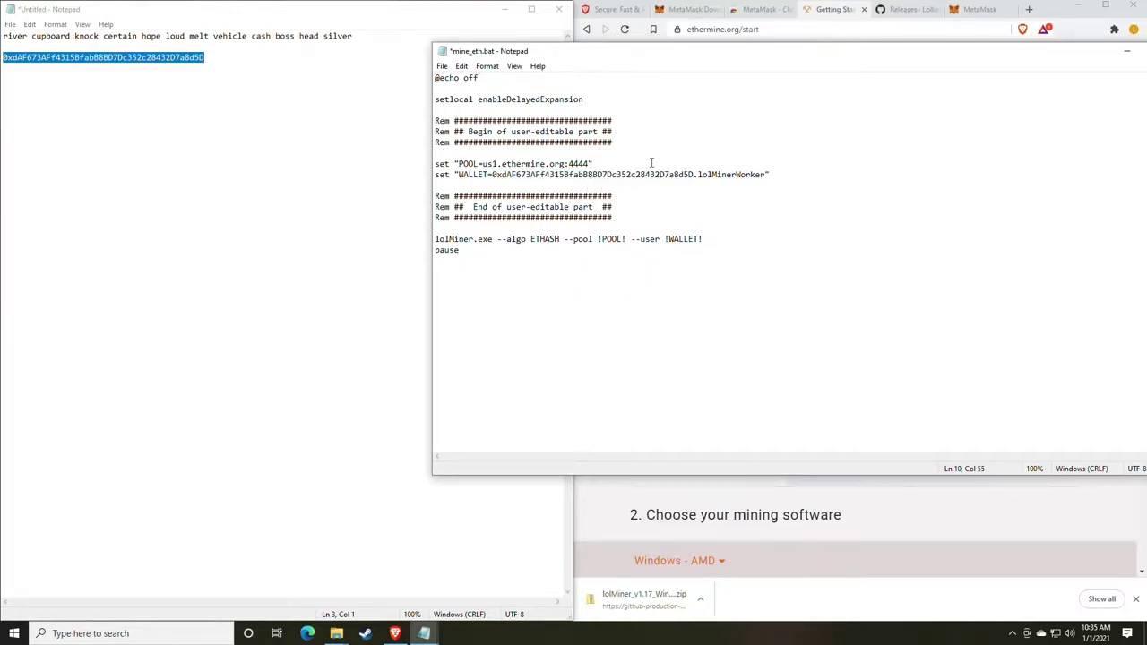
Save mine_eth.bat and return to the lolMiner 1.17 folder window.
left_click(442, 66)
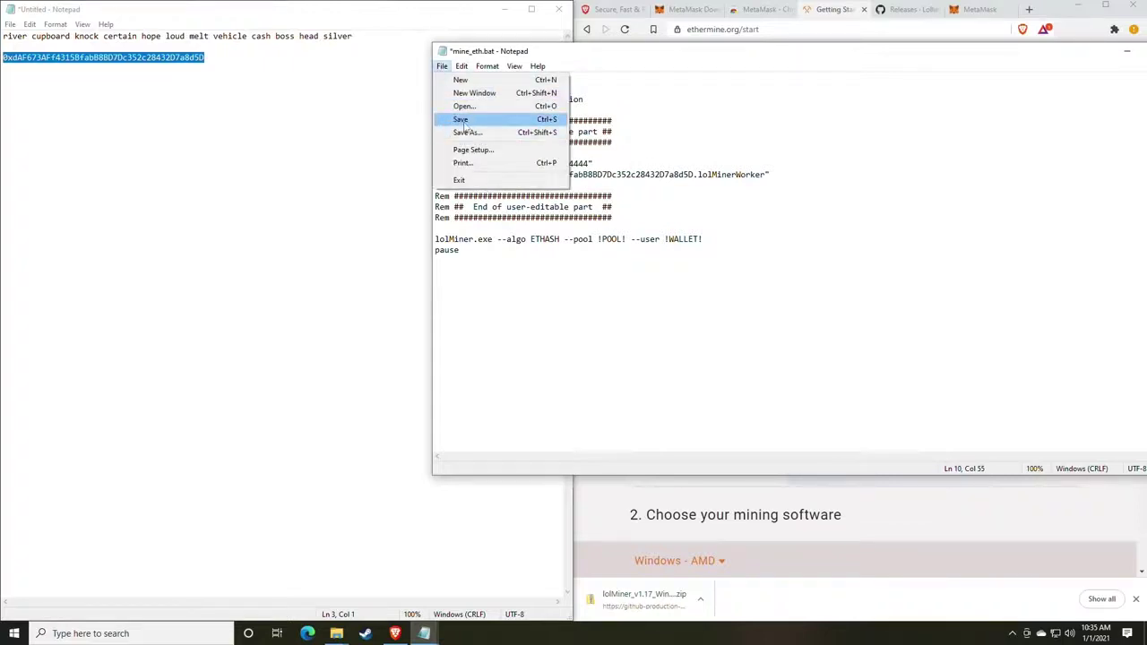
left_click(463, 122)
left_click(367, 456)
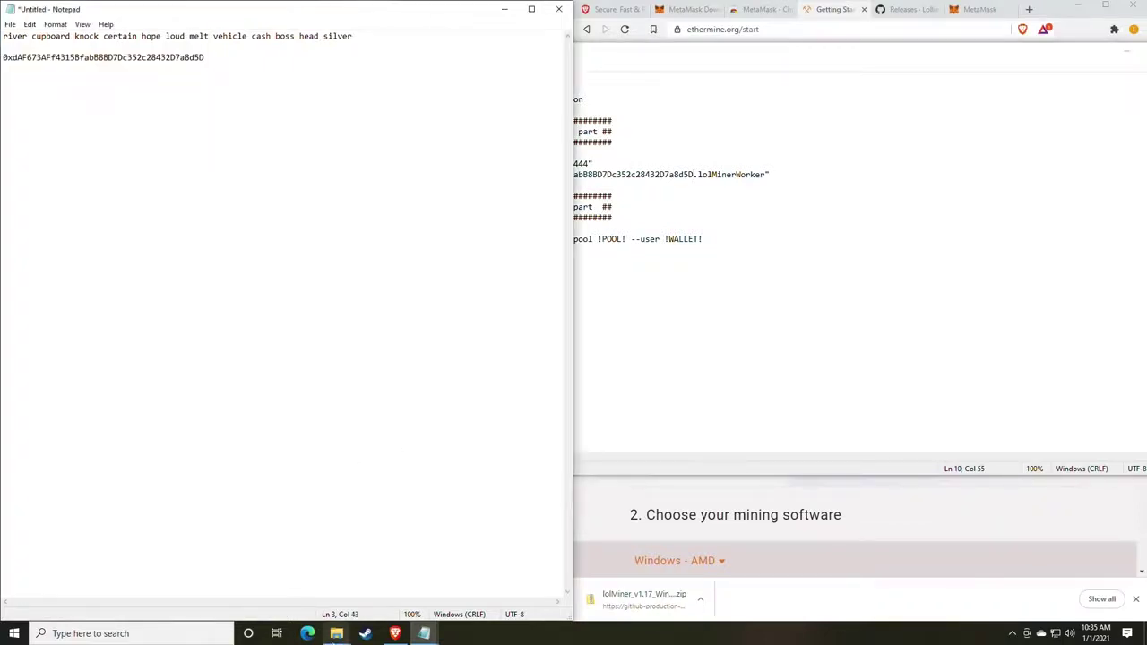
mouse_move(336, 633)
mouse_move(372, 584)
left_click(371, 584)
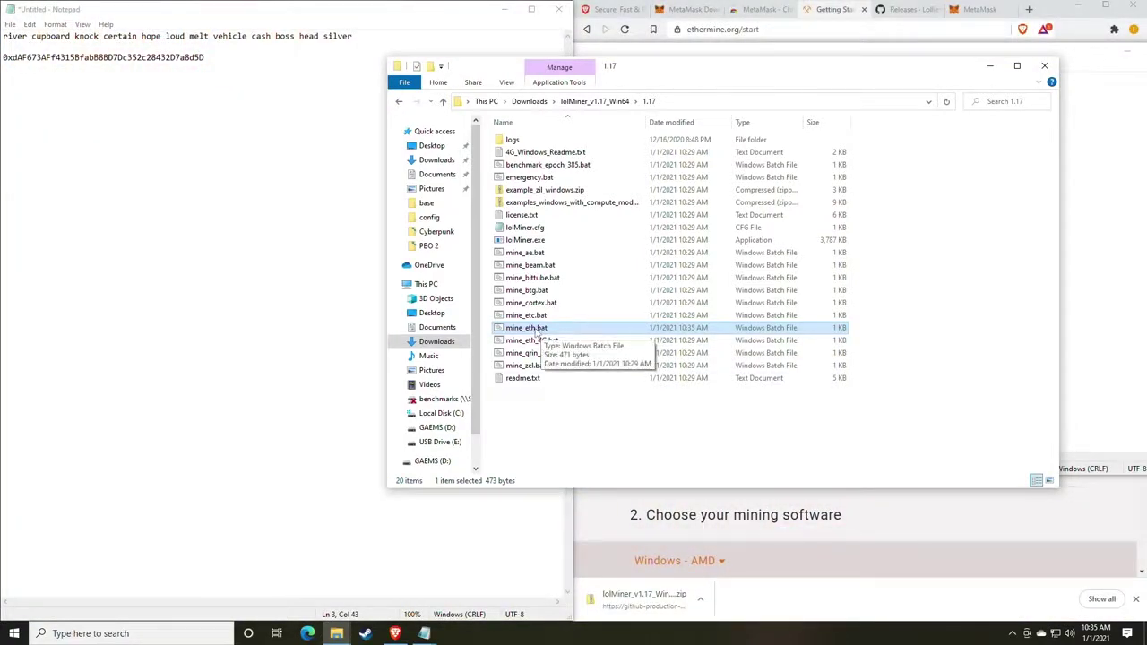
Launch mine_eth.bat and confirm the miner console reports a found and accepted share.
double_click(537, 330)
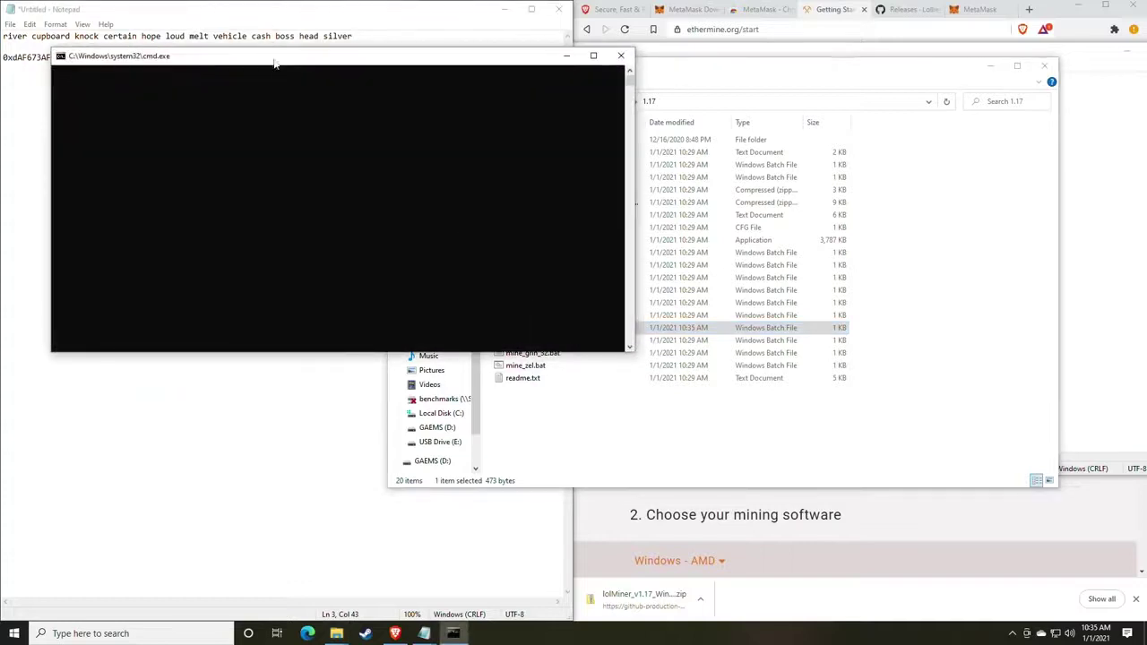
left_click_drag(267, 79, 575, 116)
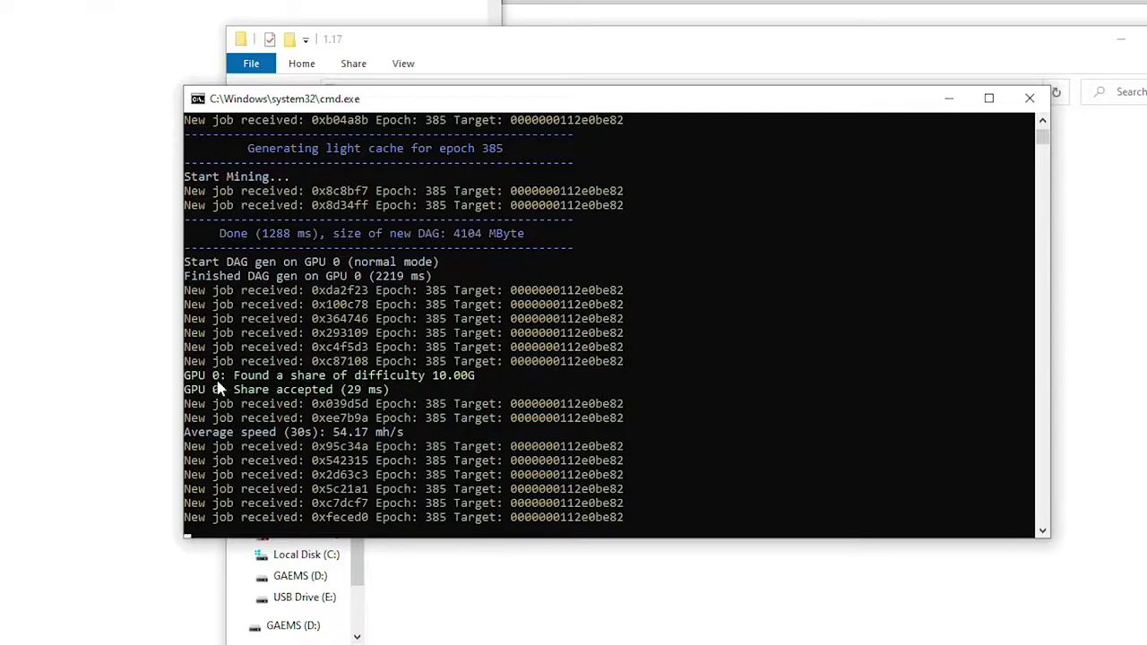
left_click_drag(235, 378, 464, 387)
left_click_drag(235, 391, 332, 398)
left_click(349, 391)
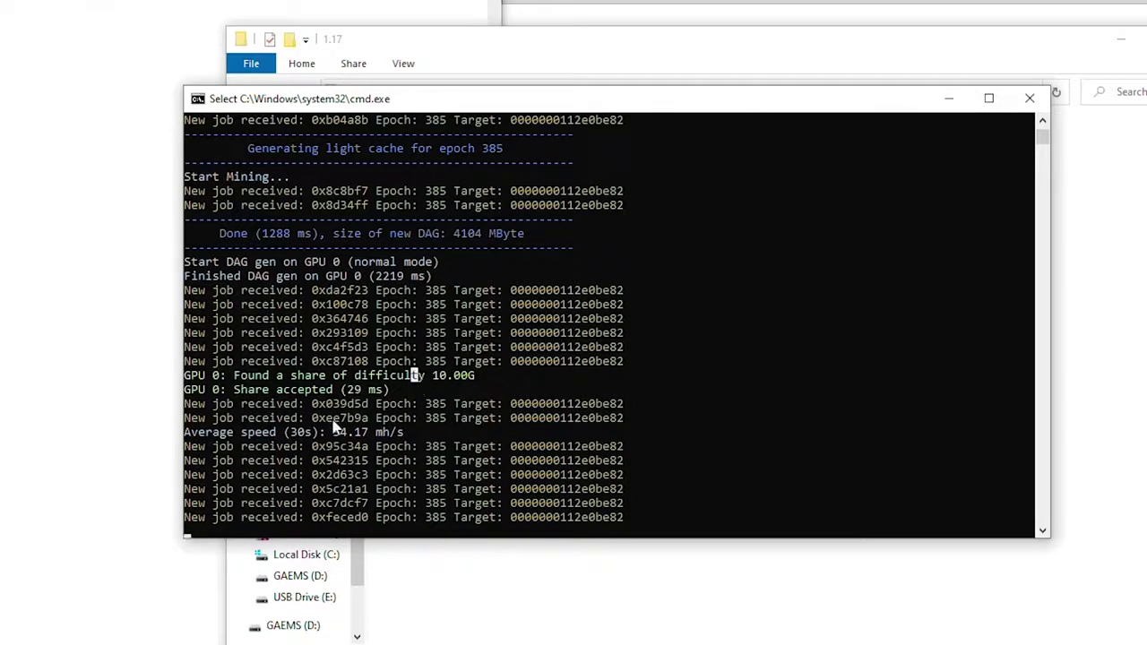
Check the console's average hashrate, rising from 54.17 to 61.90 mh/s.
left_click_drag(334, 434, 367, 439)
left_click(326, 439)
left_click(329, 433)
left_click_drag(332, 437, 365, 437)
right_click(365, 438)
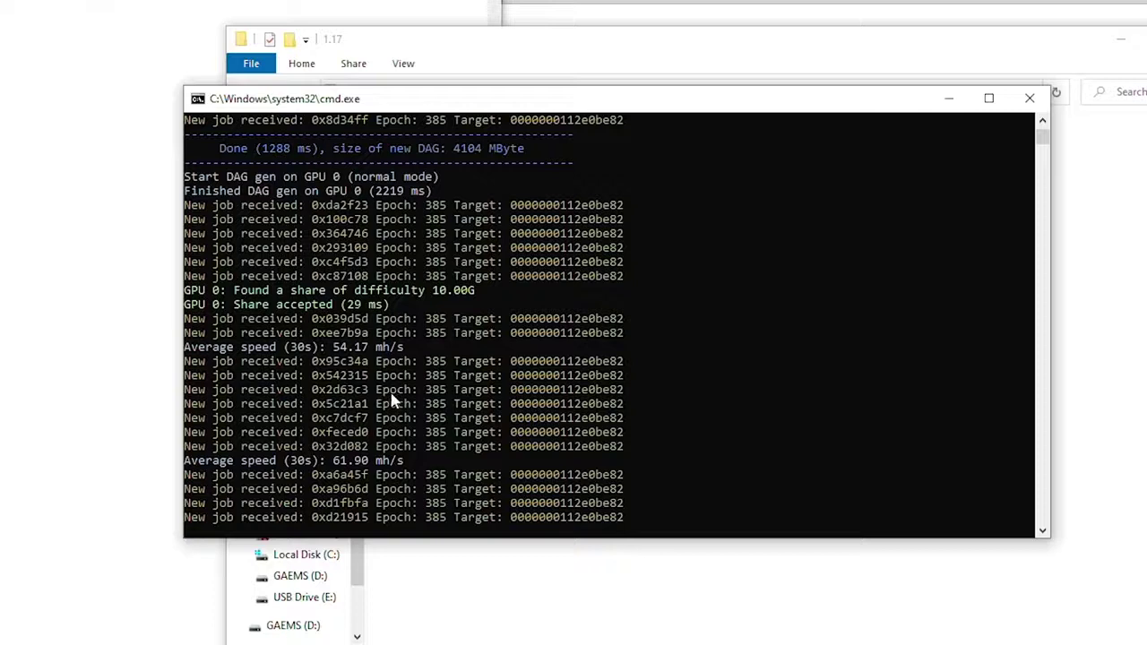
left_click(337, 461)
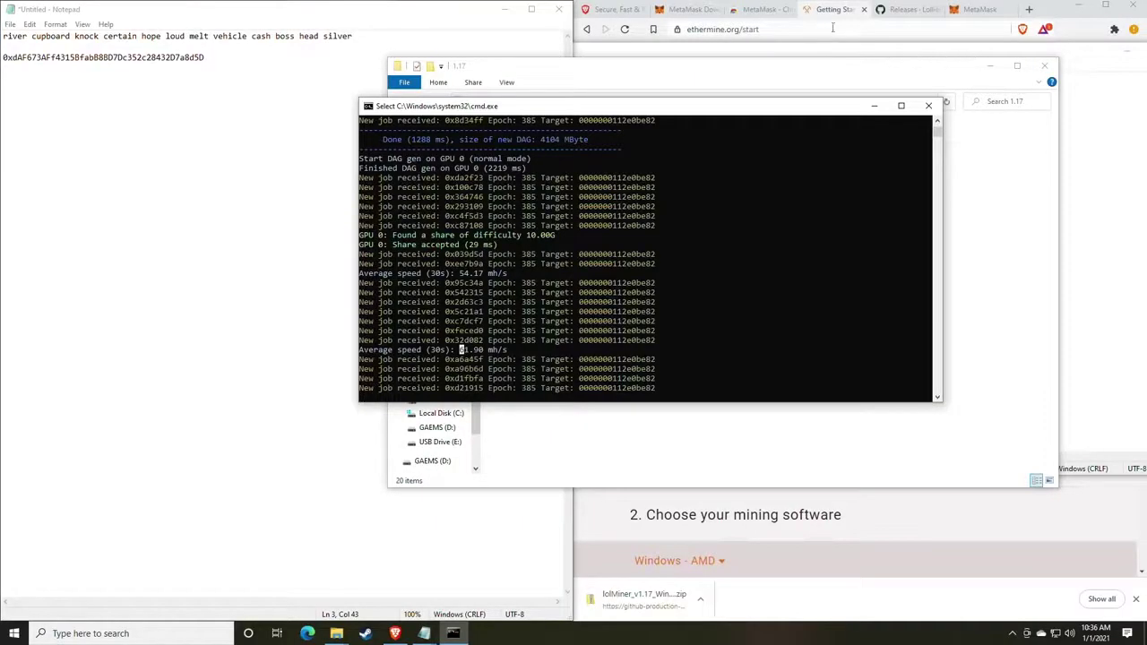
Load whattomine.com in the browser.
left_click(902, 11)
left_click(980, 10)
left_click(840, 30)
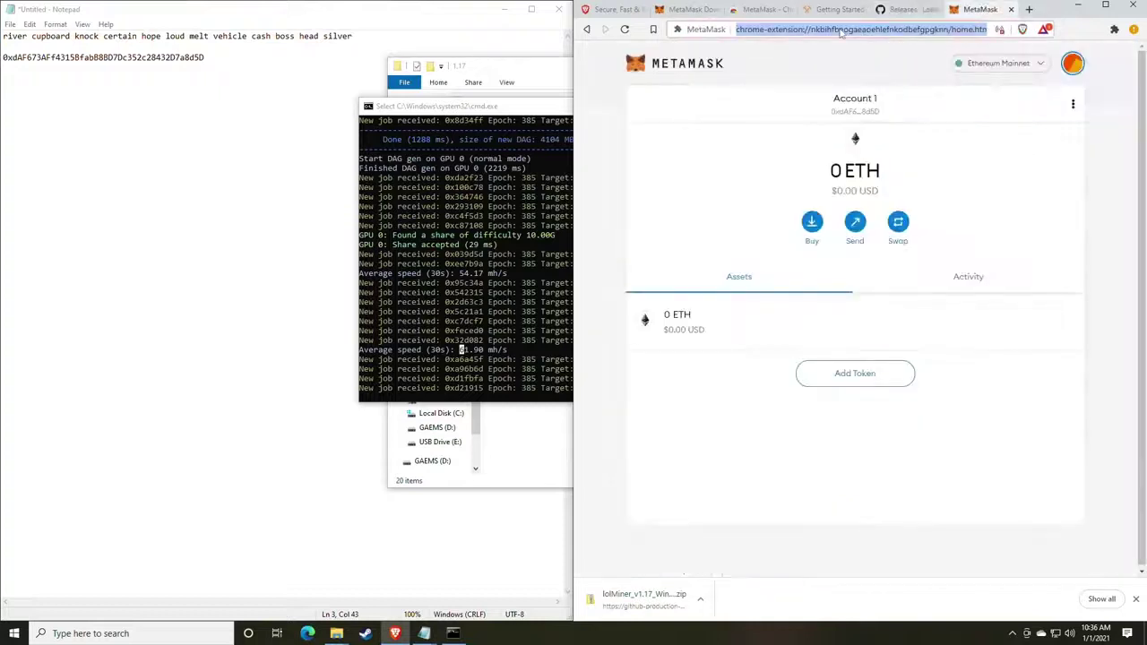
type("what")
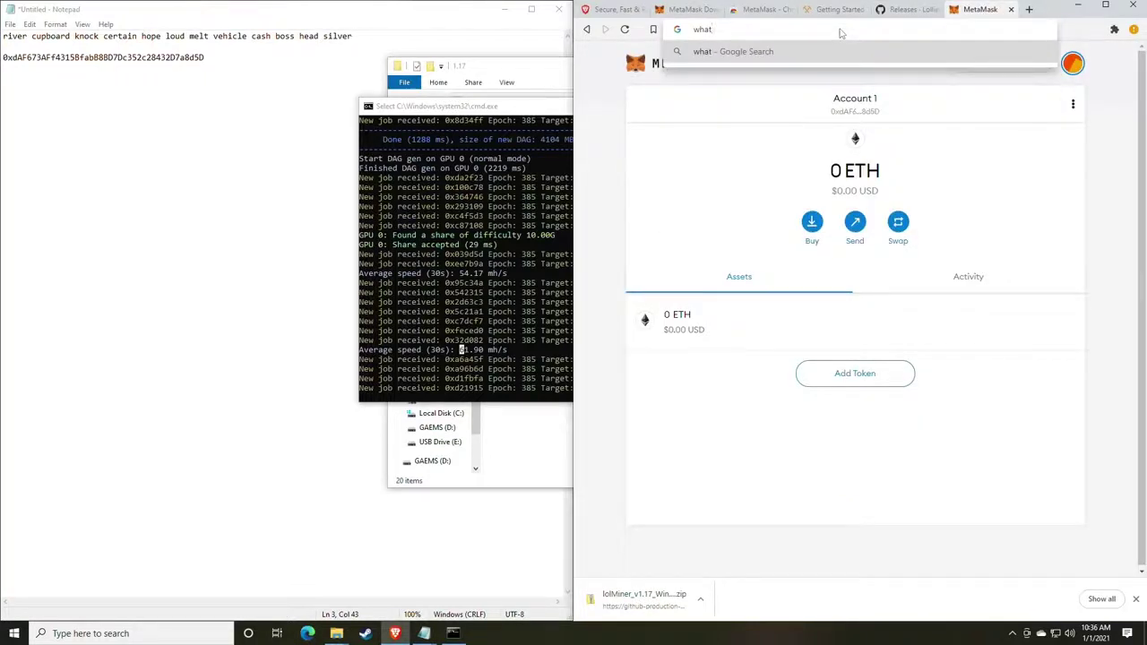
type("tomine.com")
key("Return")
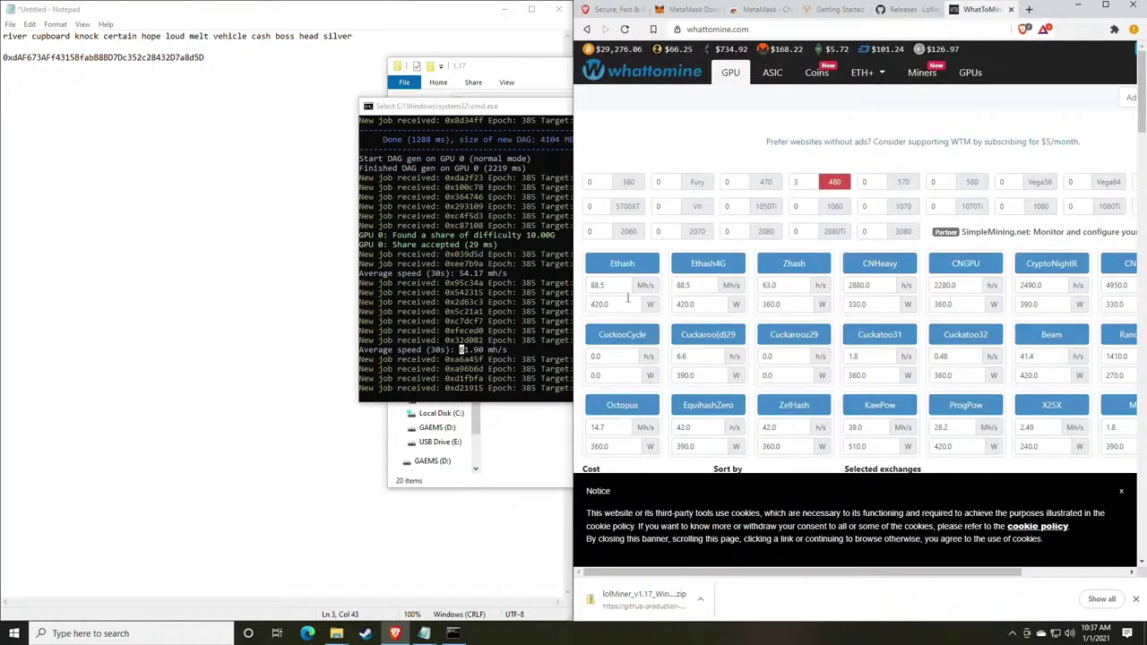
Set the Ethash hashrate to 61 Mh/s, clear the power to 0 W, and recalculate.
left_click(620, 287)
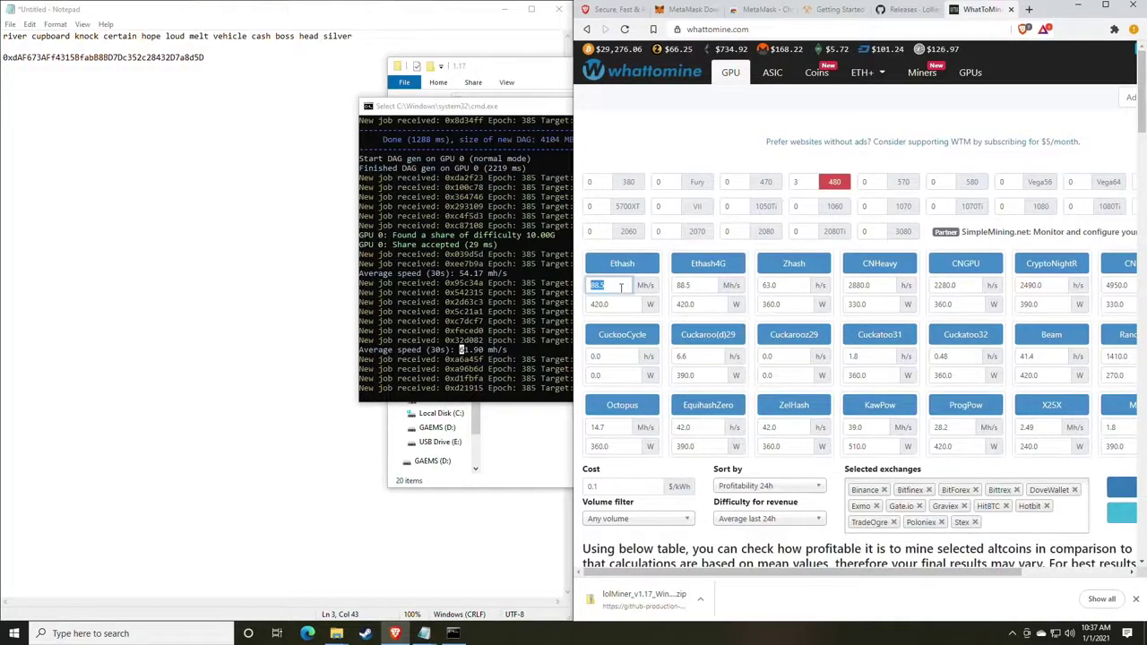
type("61")
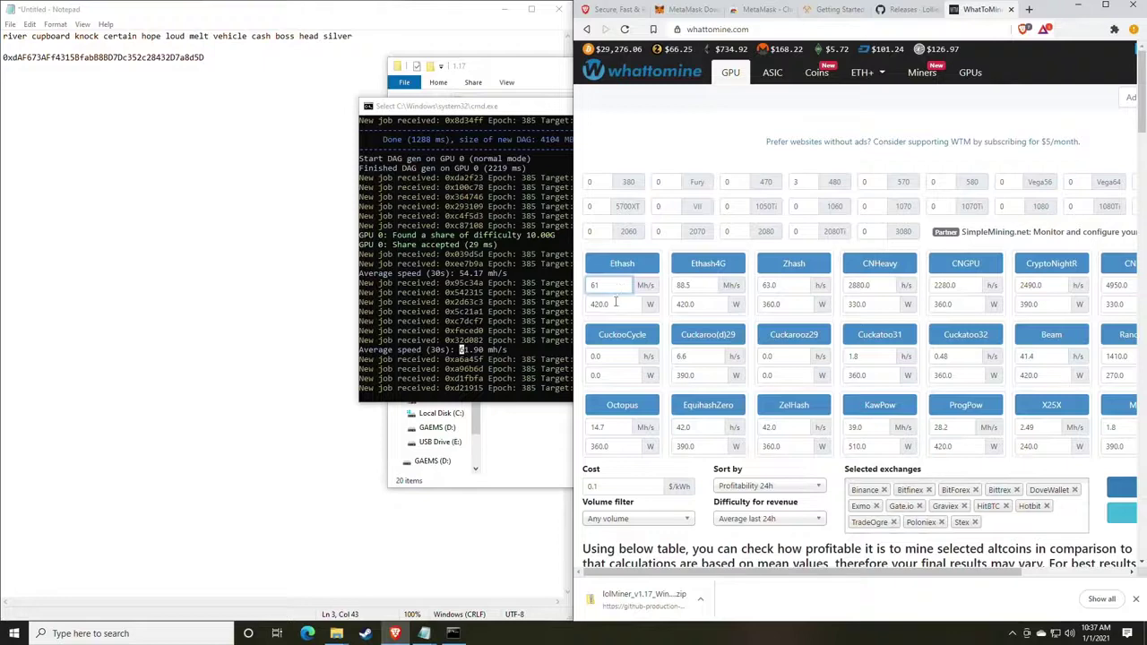
left_click(616, 305)
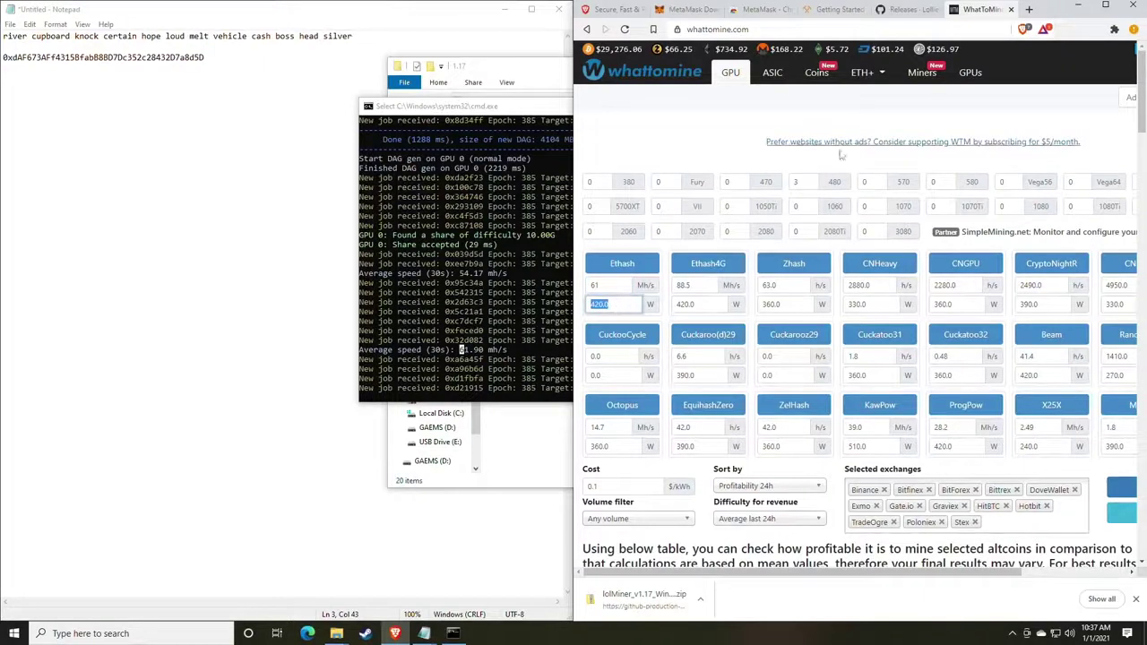
scroll(627, 308, "down", 2)
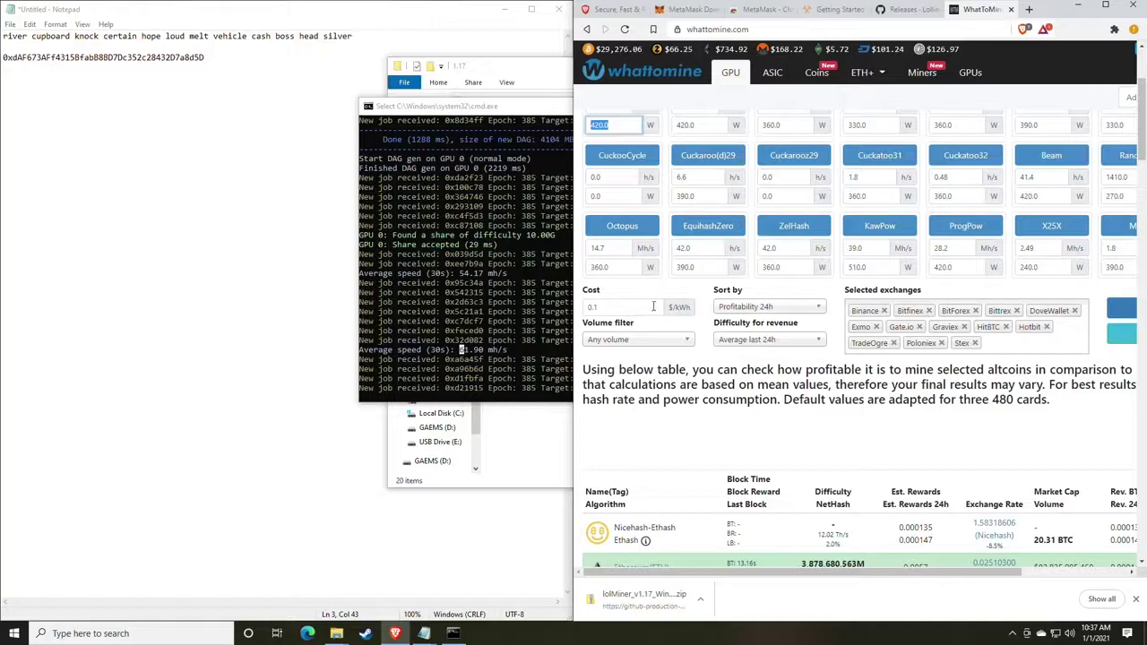
key("BackSpace")
scroll(653, 306, "up", 1)
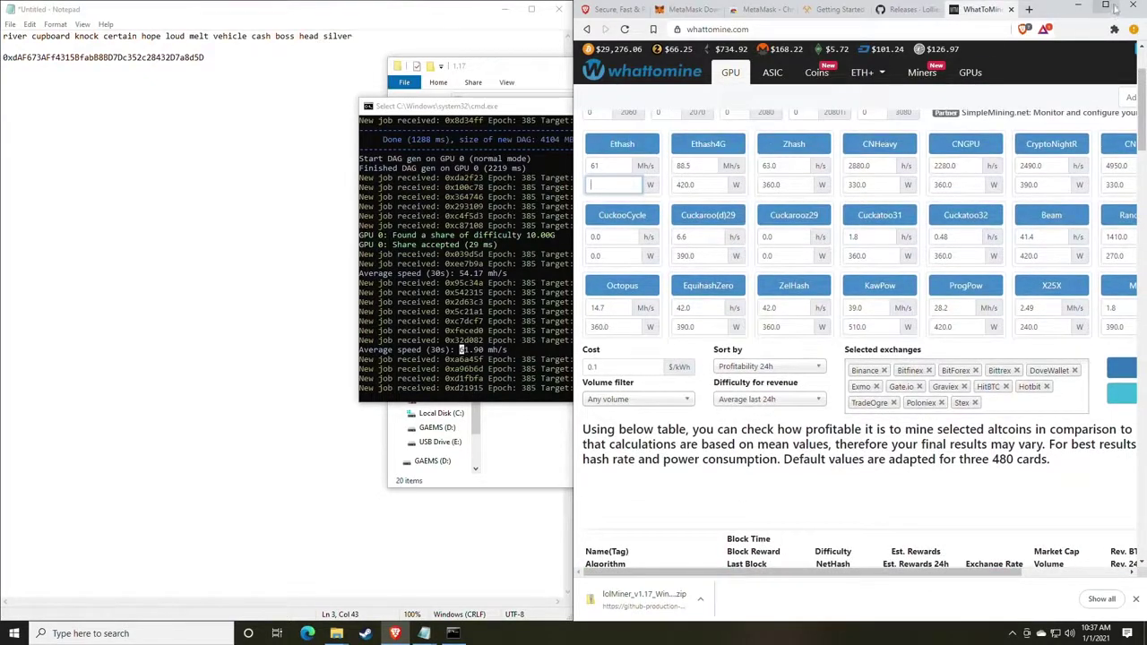
left_click(1105, 4)
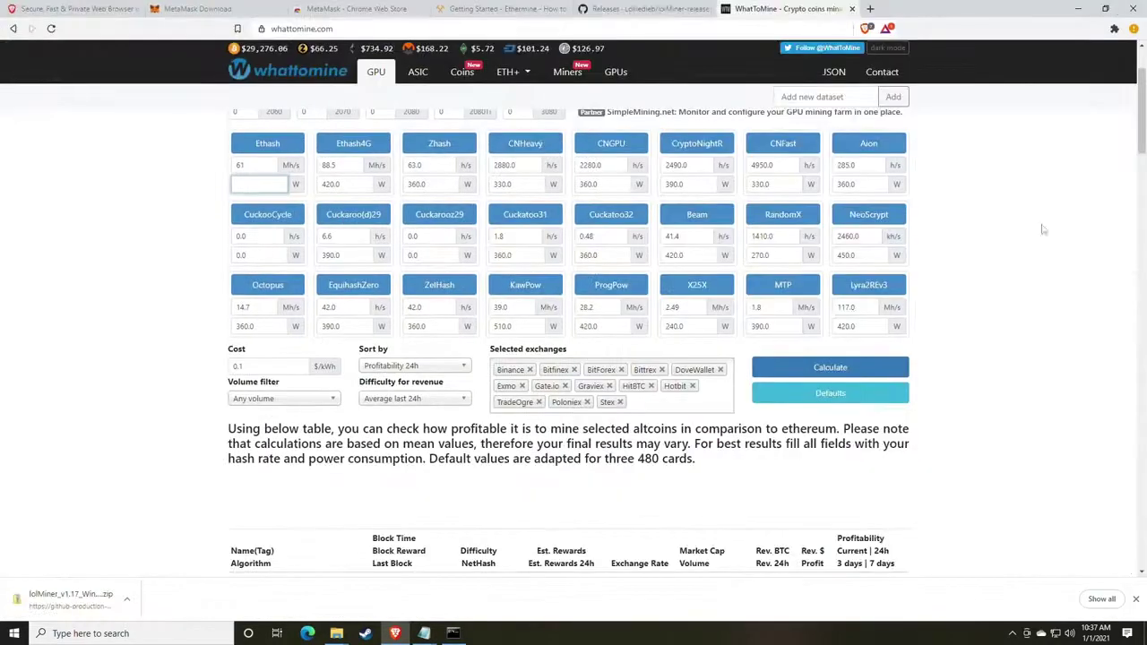
left_click(816, 370)
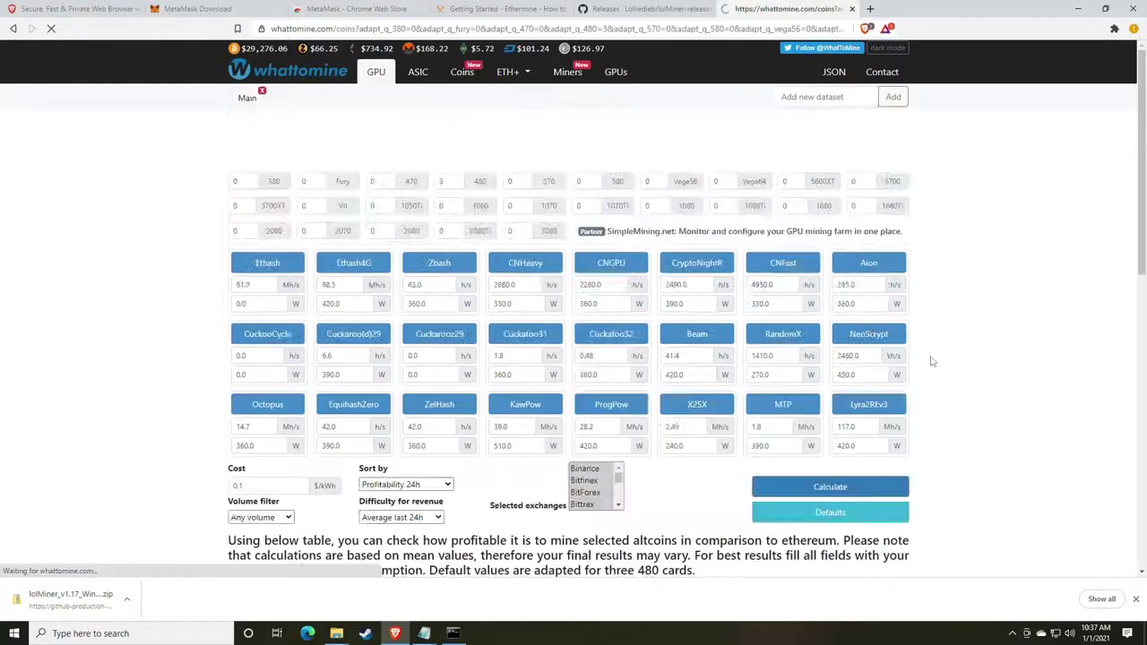
Highlight Ethereum's $2.78 daily profit in WhatToMine and snap the browser beside the miner console.
scroll(932, 361, "down", 4)
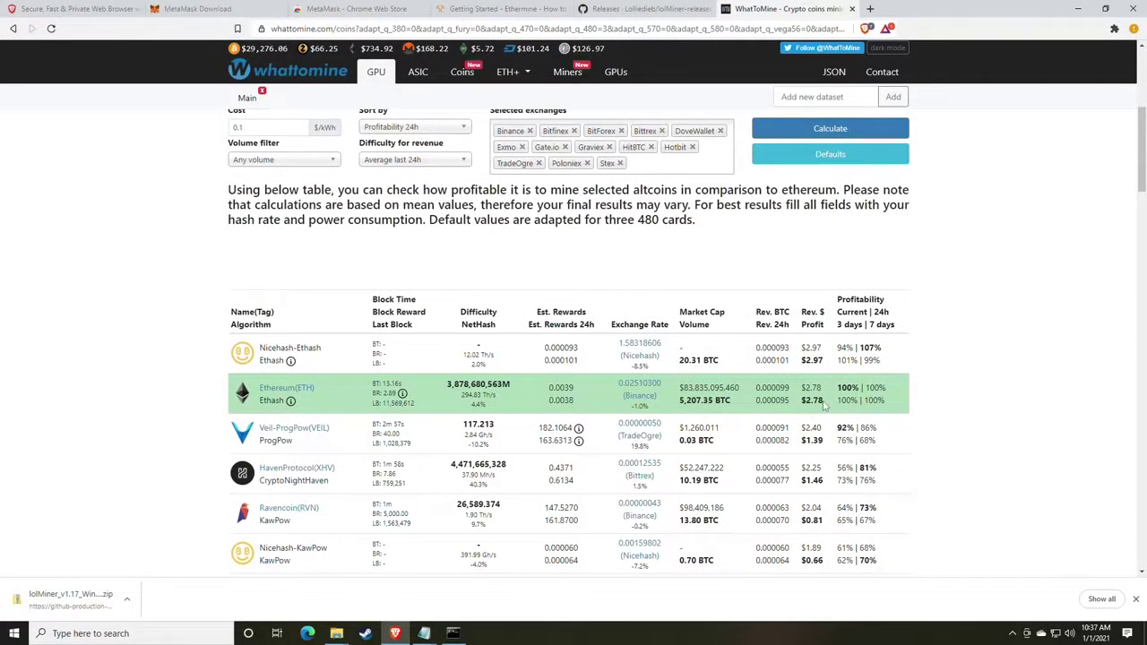
left_click_drag(823, 405, 803, 401)
key("super+Right")
left_click(404, 285)
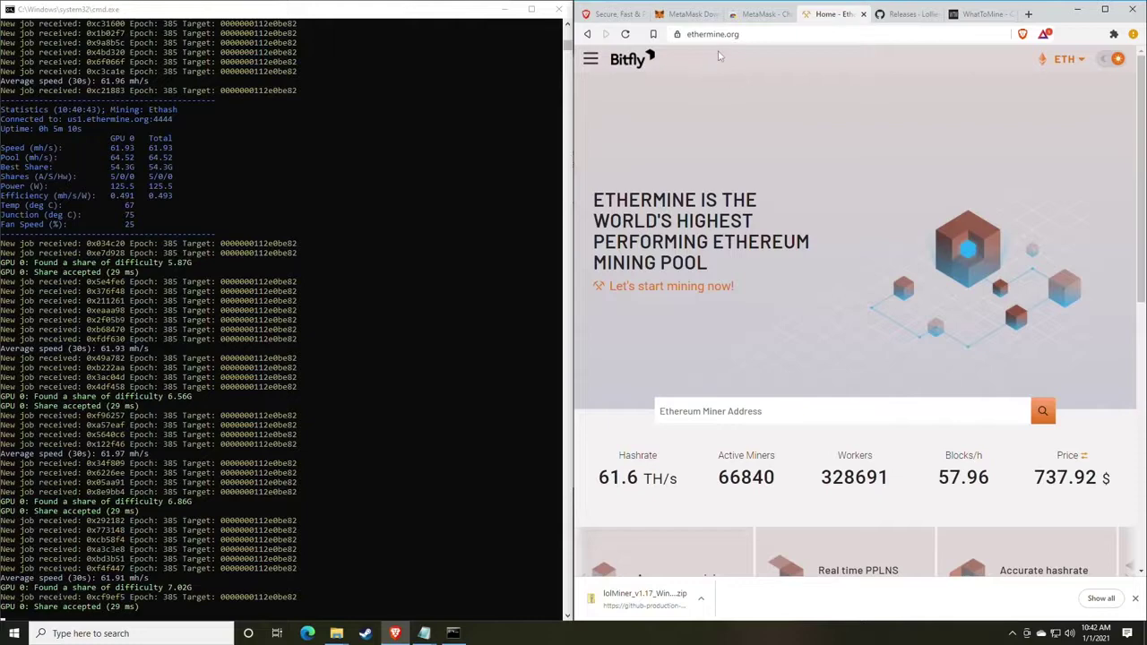
Go to the Ethermine home page and scroll down to the Miner Address search.
left_click(593, 61)
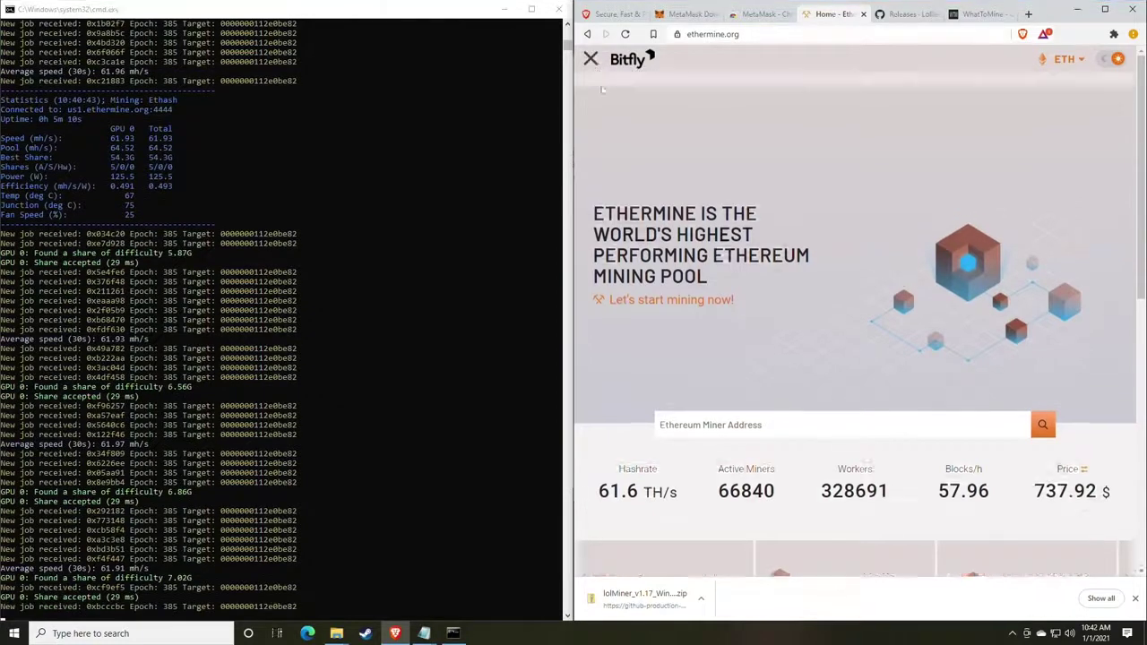
left_click(609, 96)
scroll(748, 174, "down", 3)
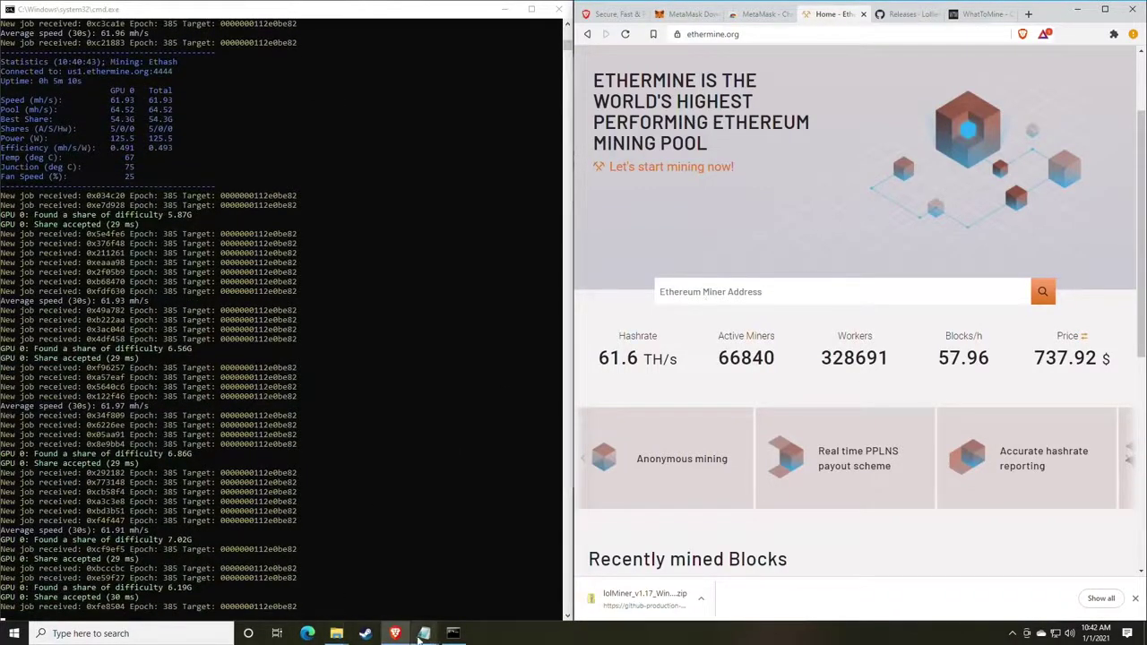
Bring mine_eth.bat to the front in Notepad and open edit options on its wallet address.
left_click(424, 633)
left_click(466, 574)
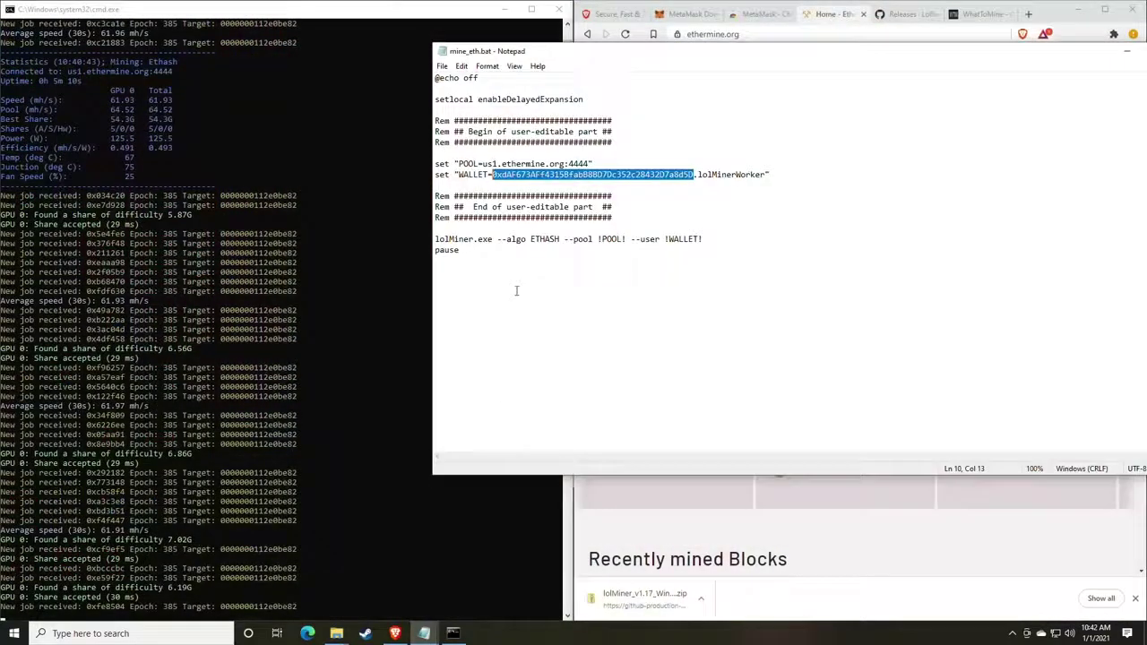
right_click(552, 178)
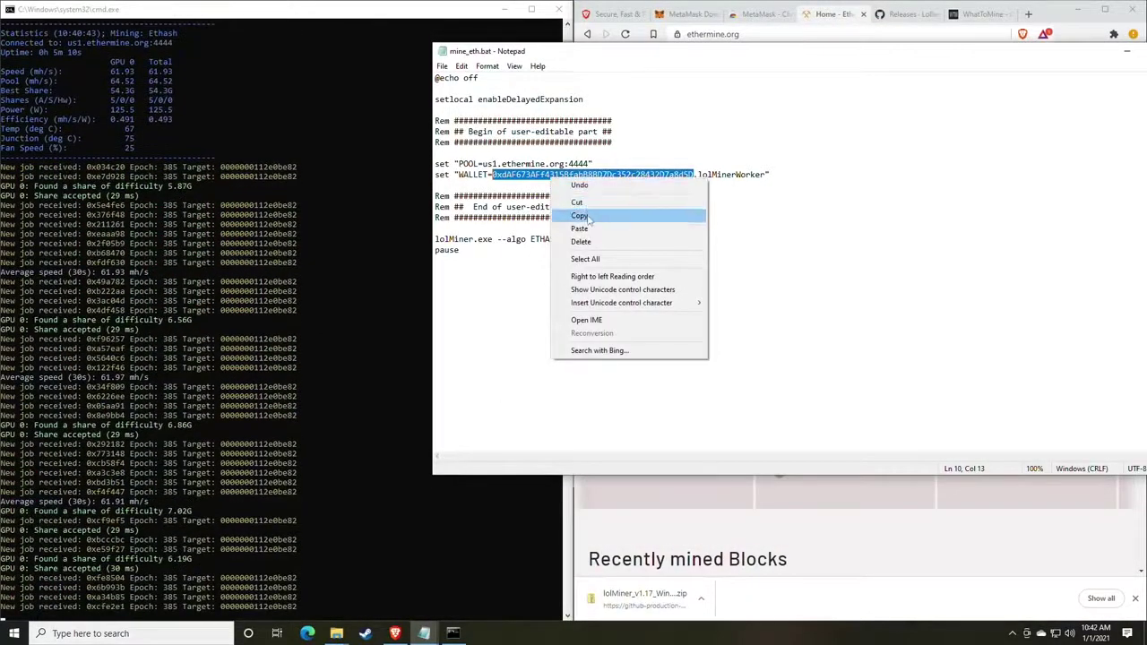
Copy the MetaMask address from mine_eth.bat and look it up in Ethermine's Miner Address search.
left_click(579, 216)
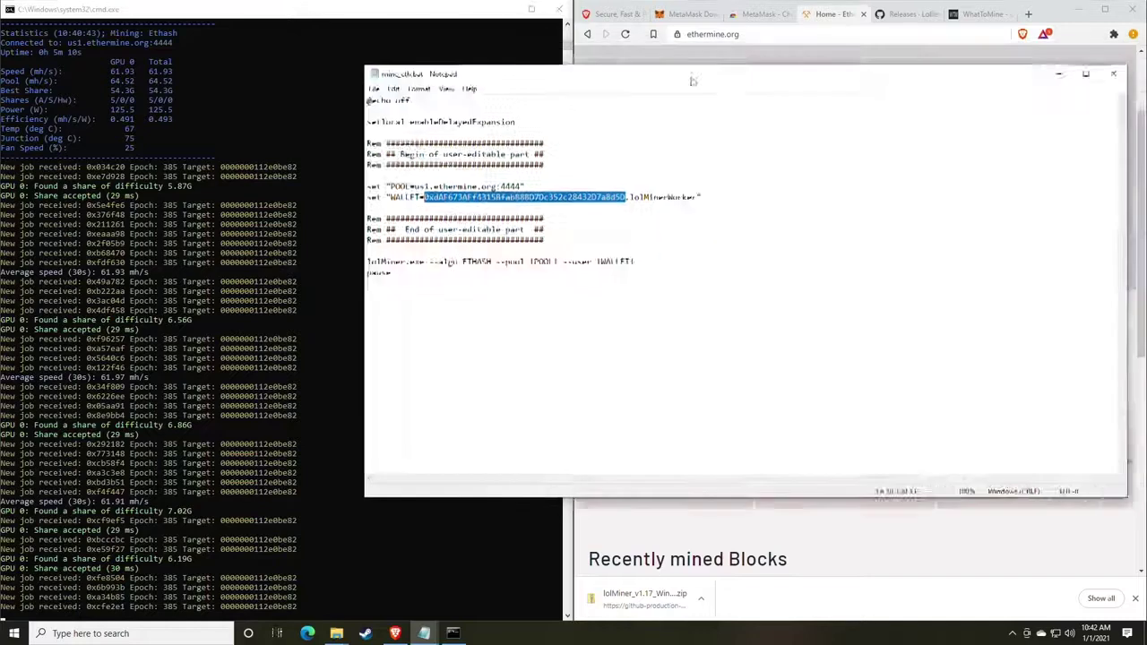
left_click_drag(762, 52, 379, 137)
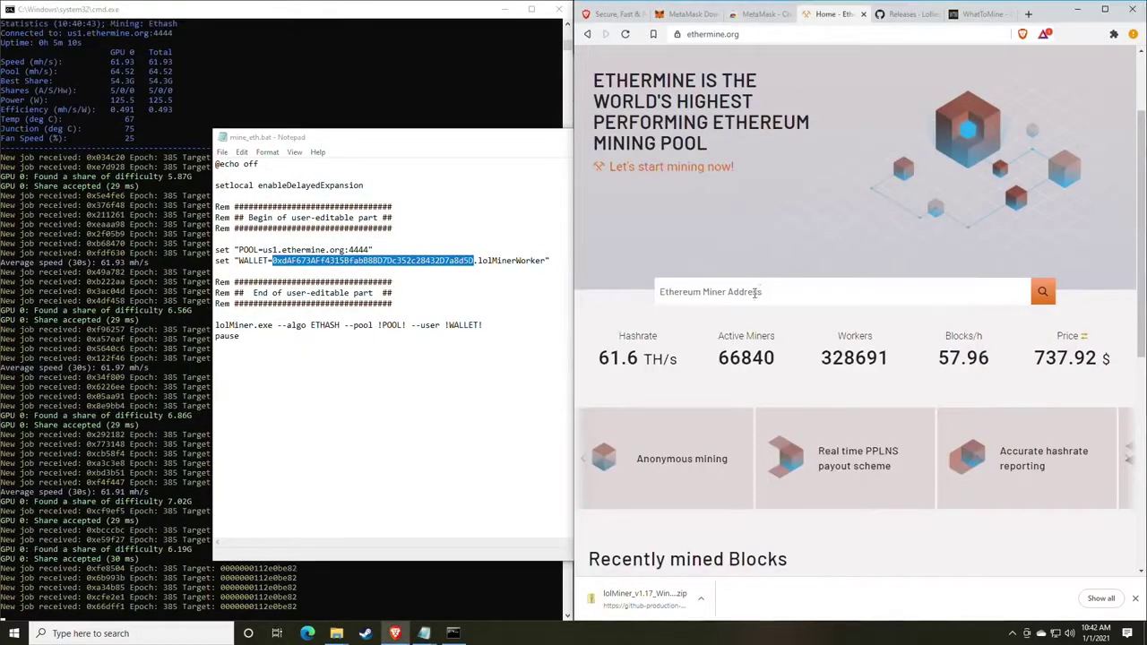
left_click(756, 293)
right_click(733, 301)
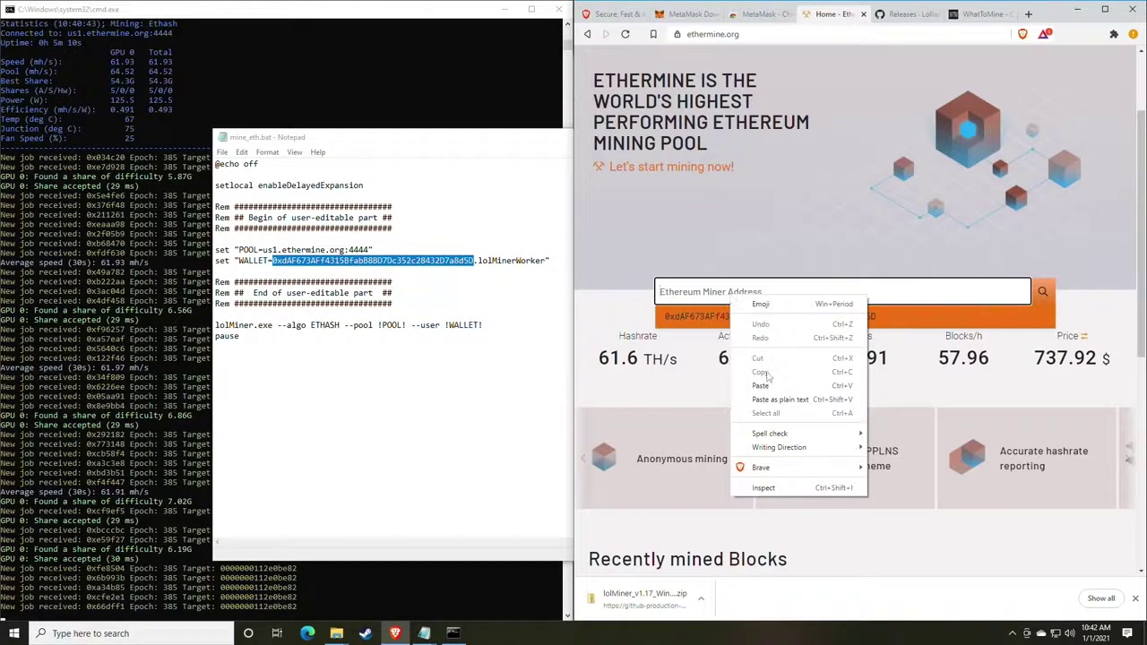
left_click(769, 376)
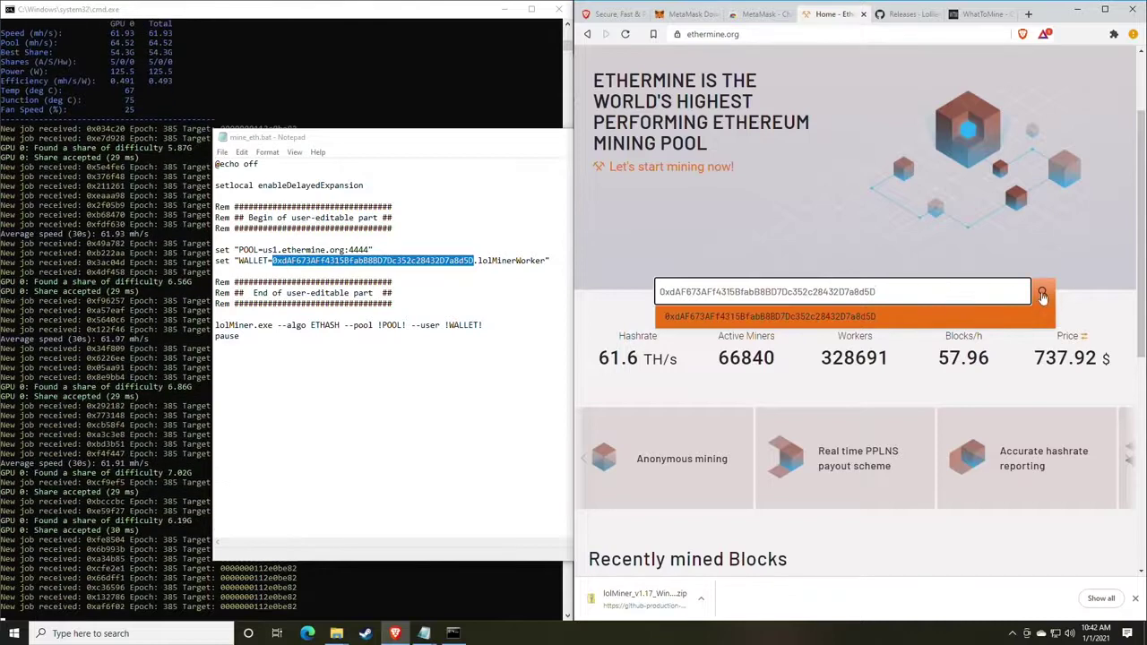
left_click(1042, 292)
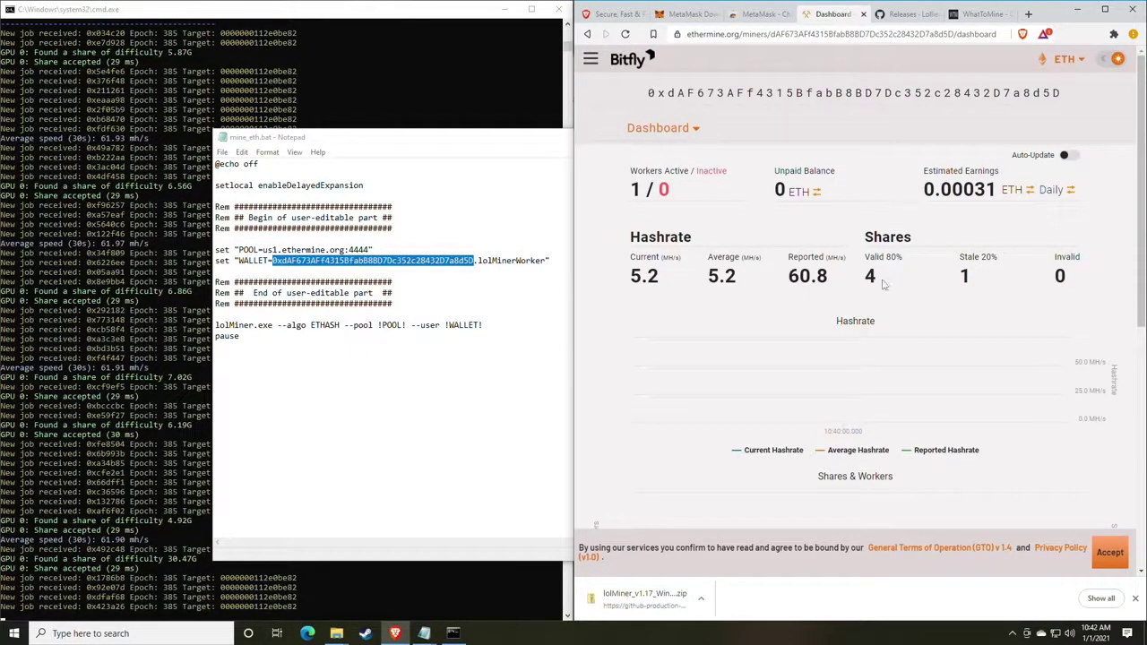
left_click_drag(848, 284, 785, 284)
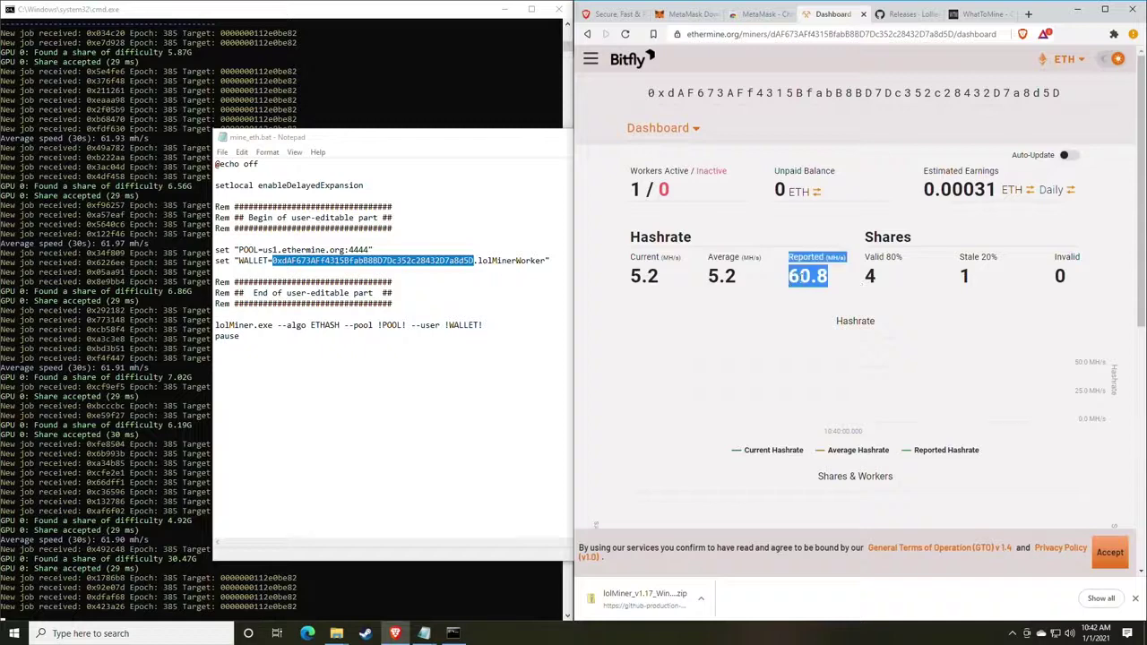
left_click(826, 279)
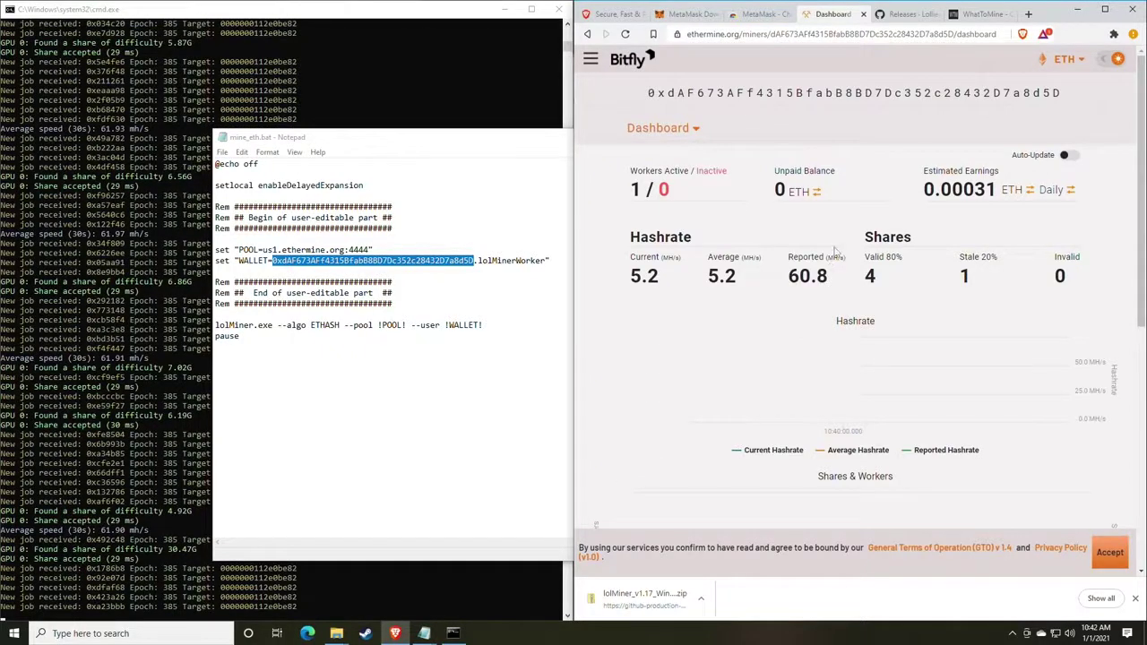
scroll(826, 252, "down", 1)
left_click_drag(642, 216, 708, 220)
left_click(684, 221)
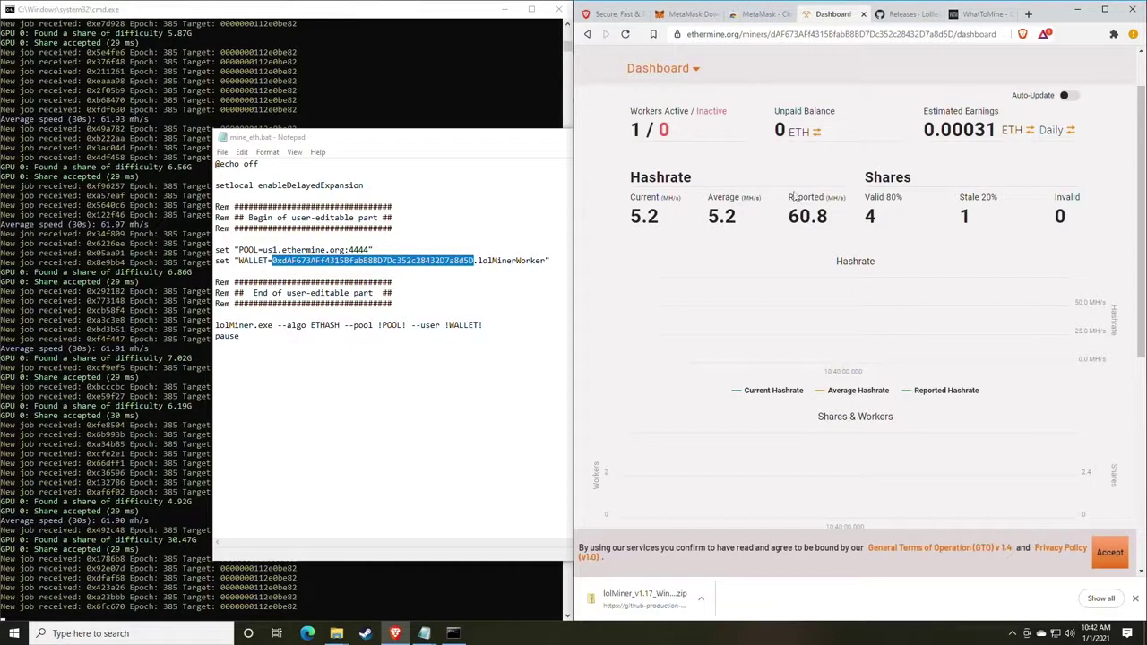
left_click_drag(630, 115, 716, 134)
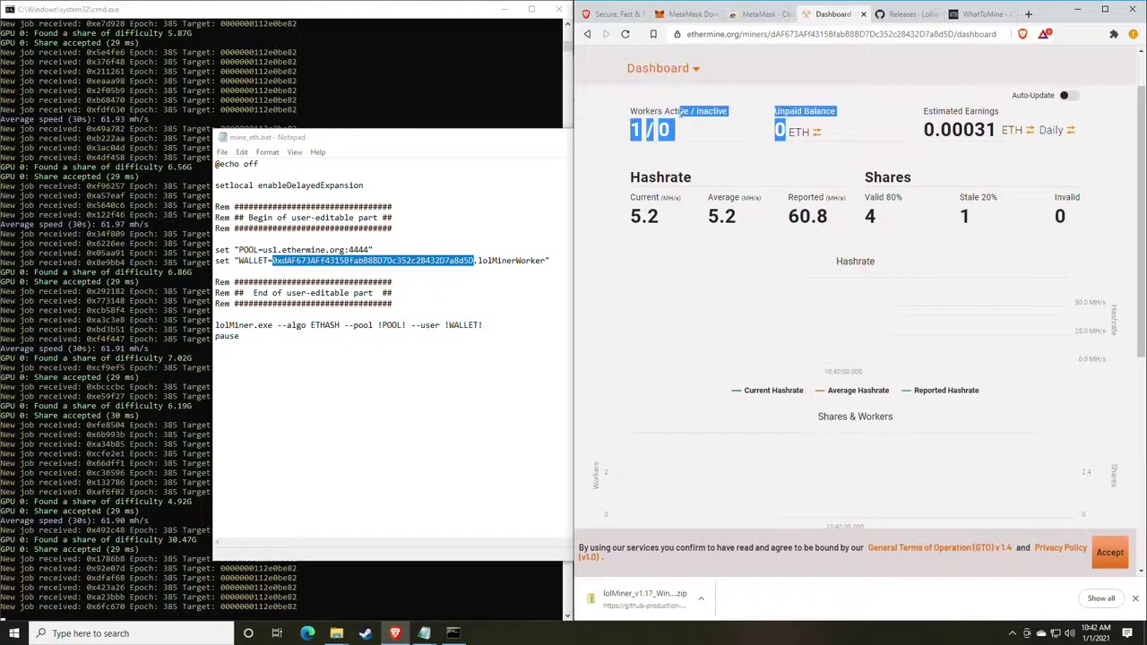
left_click(708, 134)
double_click(667, 132)
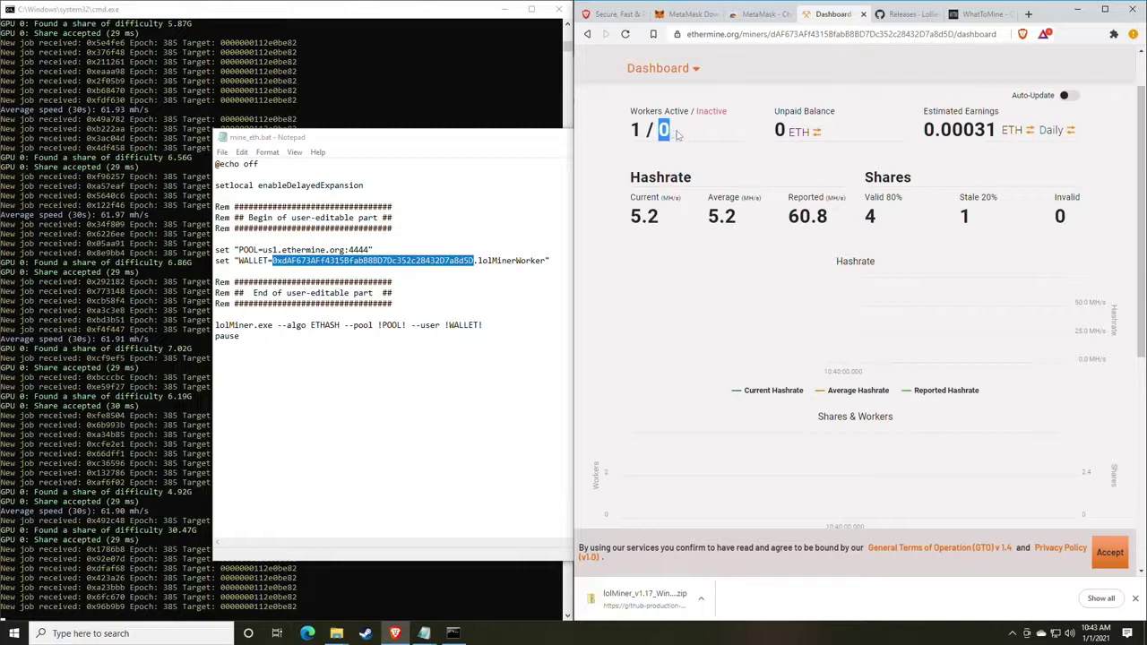
left_click(676, 134)
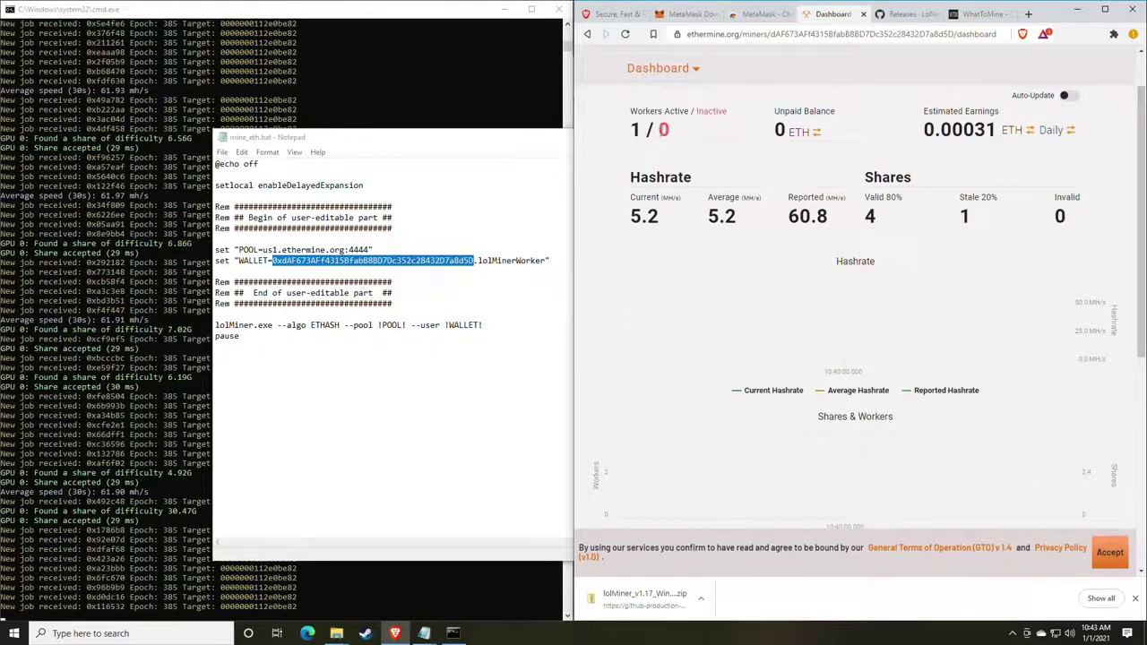
double_click(678, 135)
left_click(695, 139)
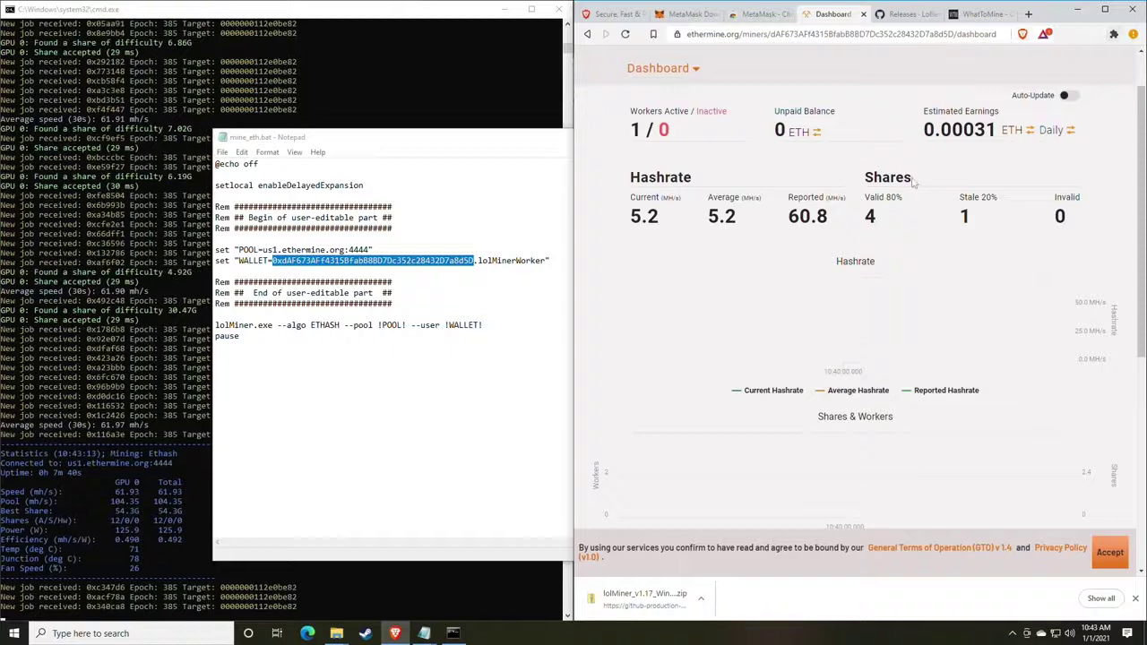
scroll(914, 182, "up", 1)
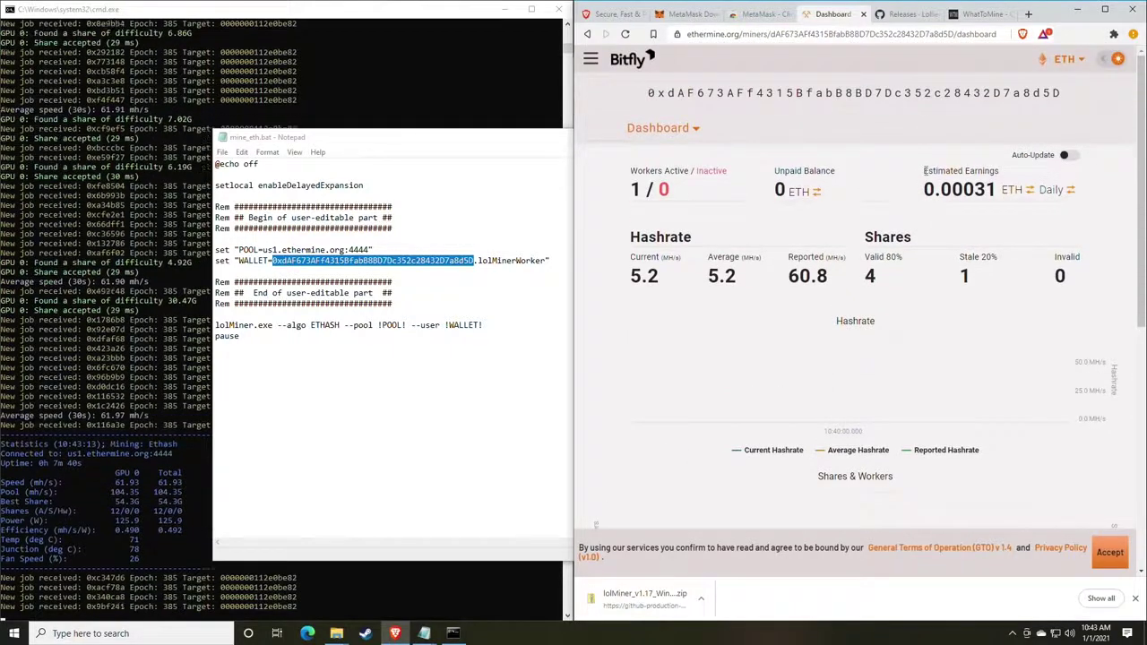
left_click_drag(924, 170, 996, 171)
left_click(997, 171)
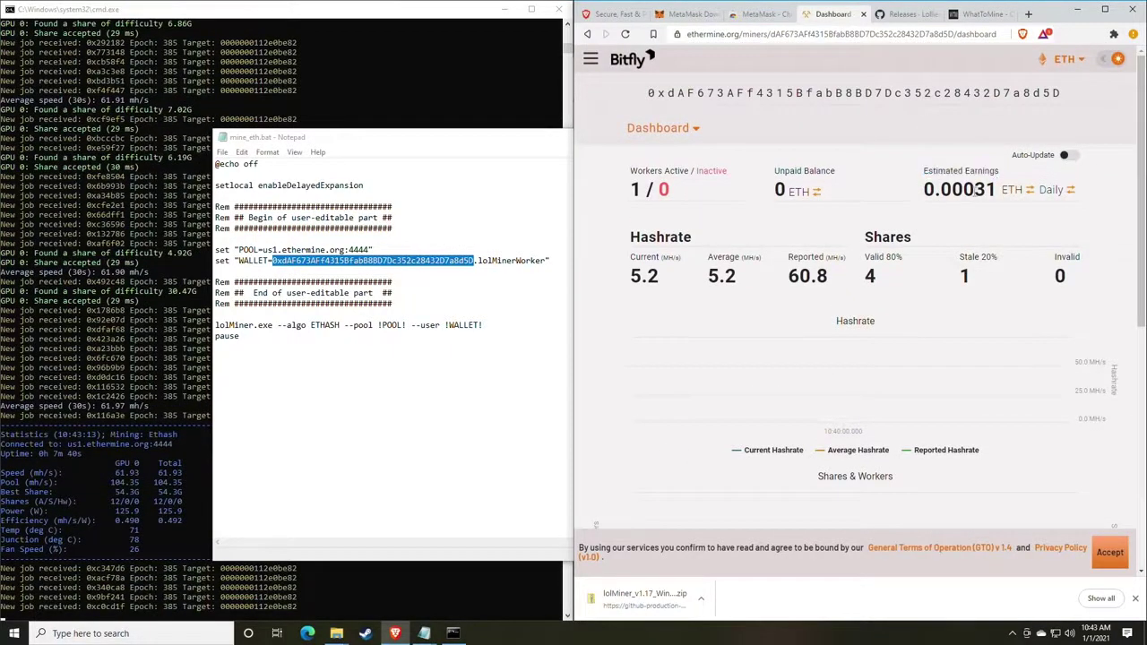
left_click(1048, 191)
left_click(1050, 193)
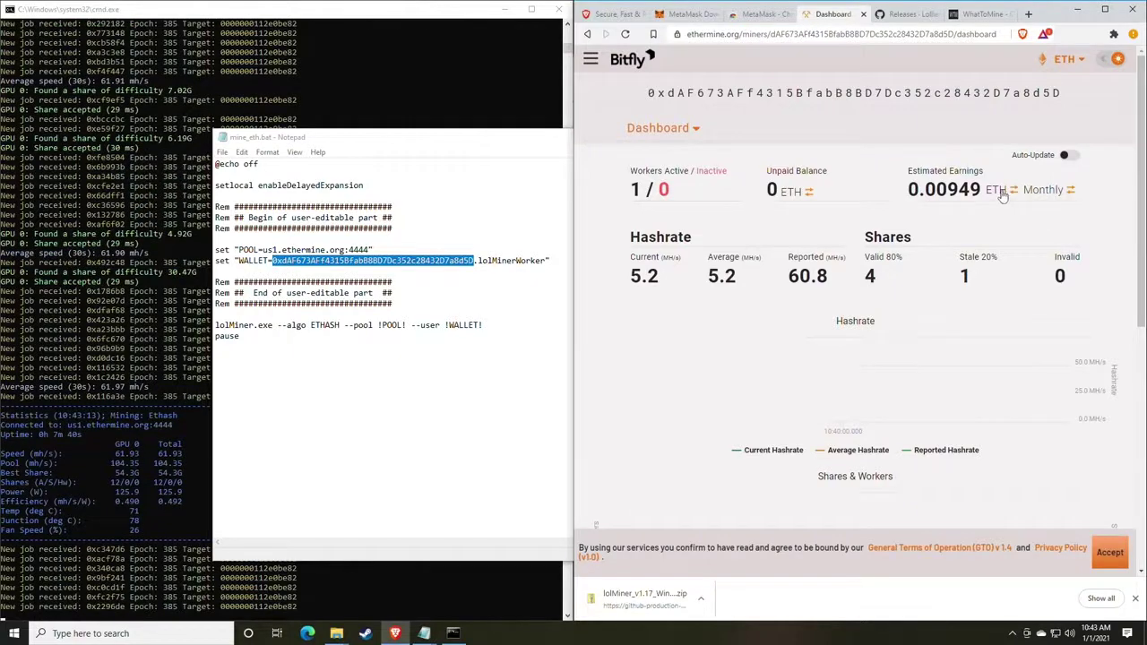
left_click(1002, 196)
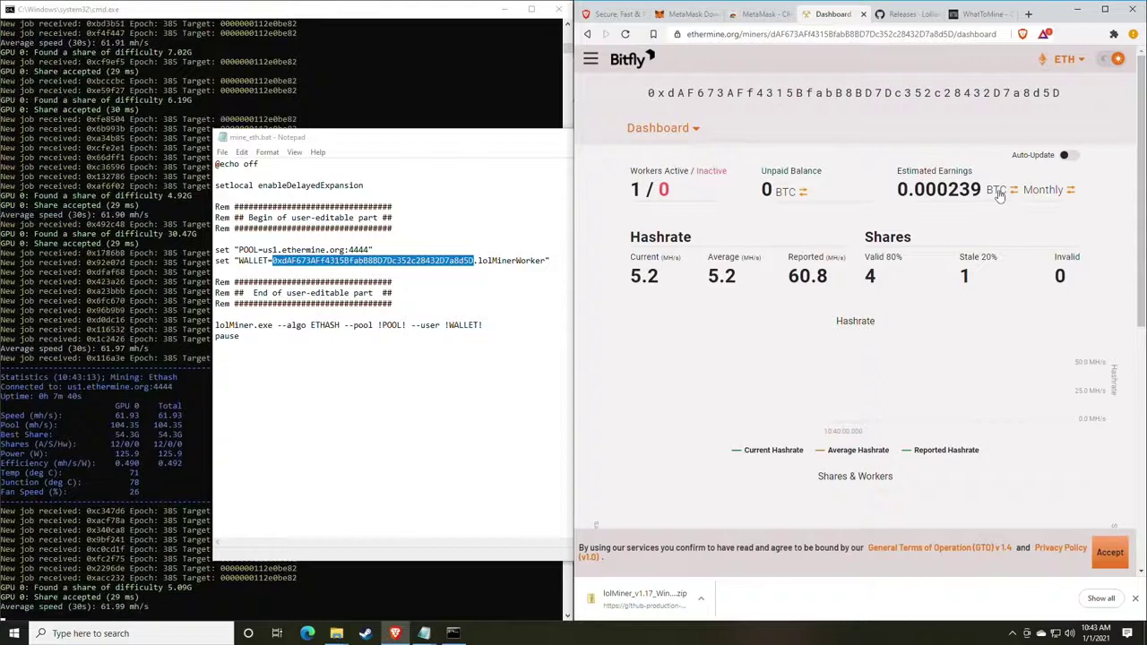
left_click(1000, 195)
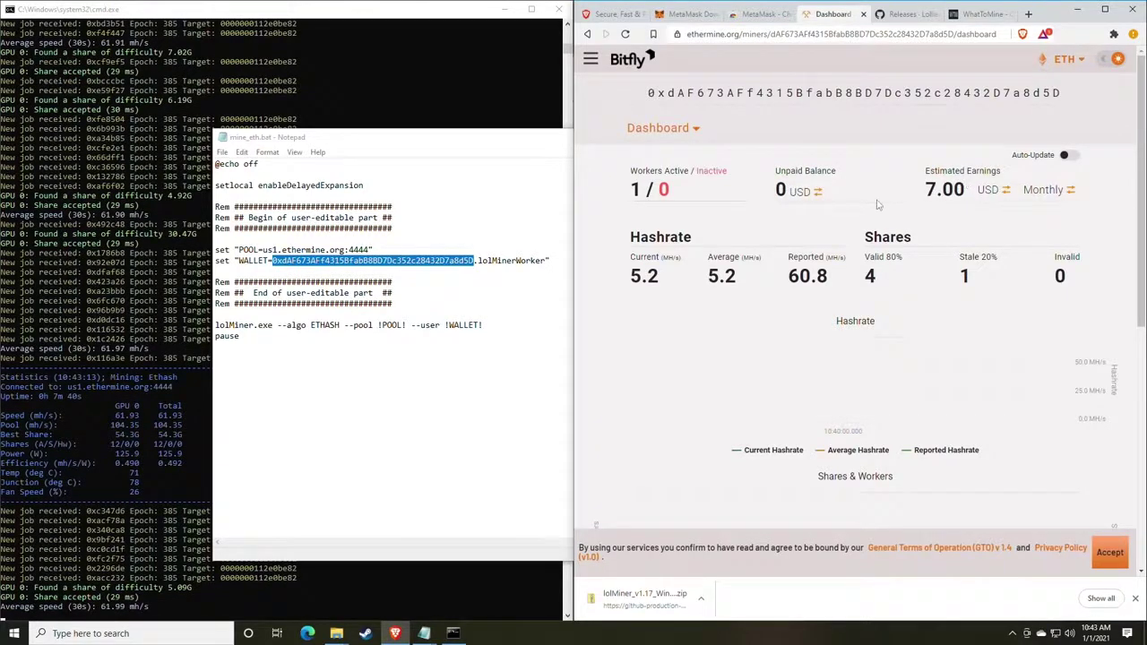
left_click_drag(927, 176, 1001, 173)
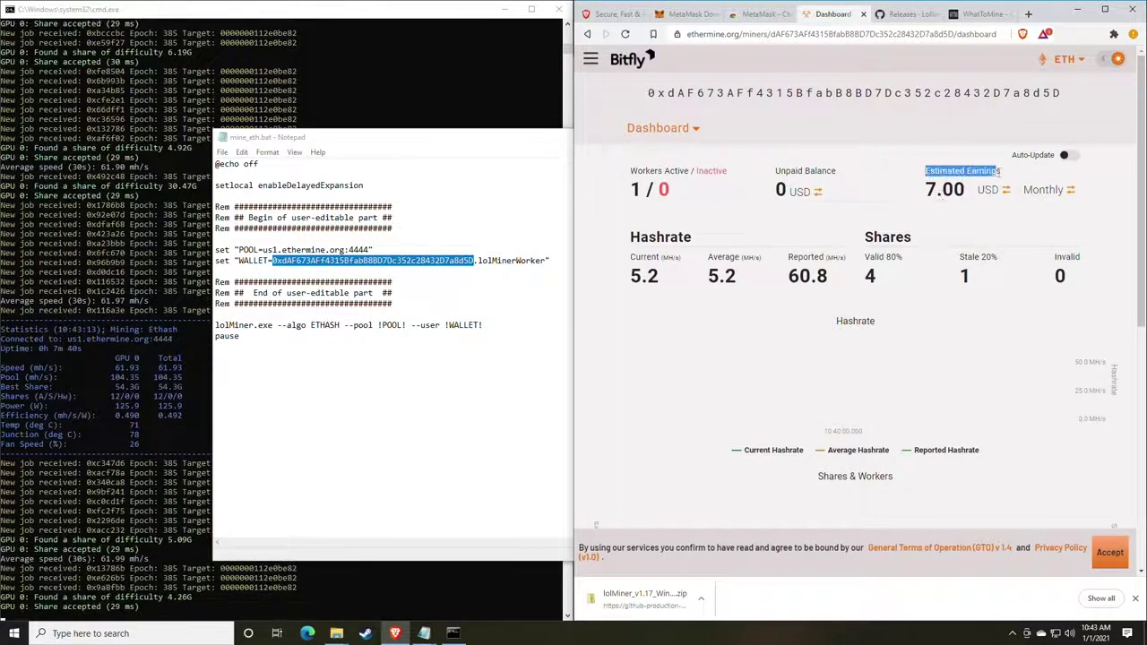
left_click(1080, 267)
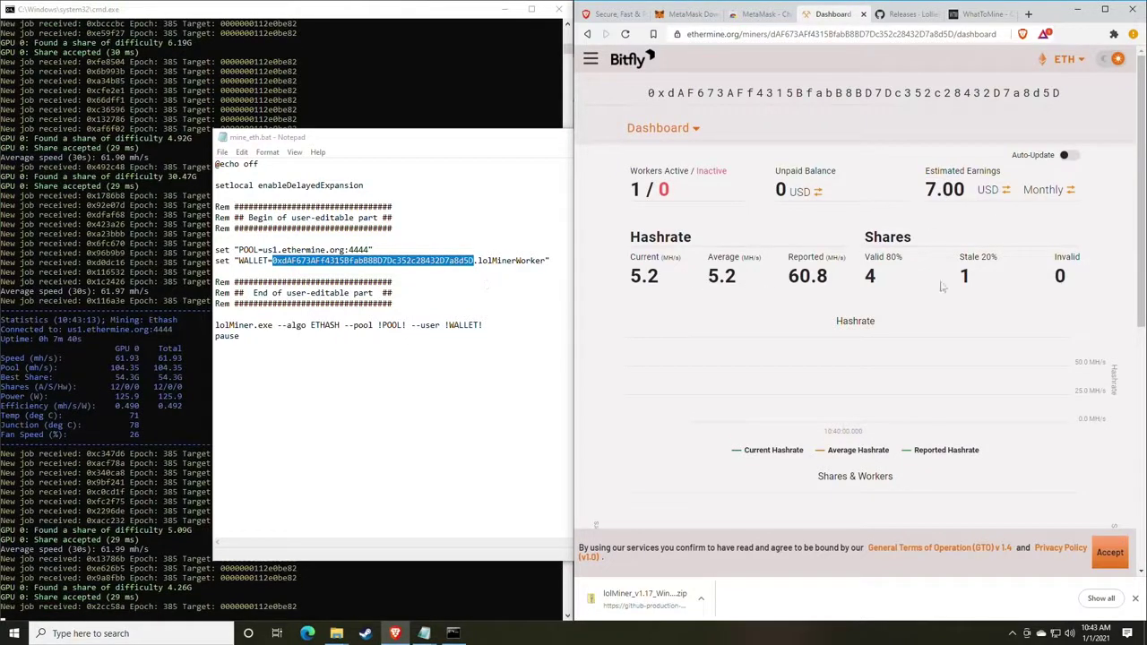
left_click_drag(854, 282, 788, 271)
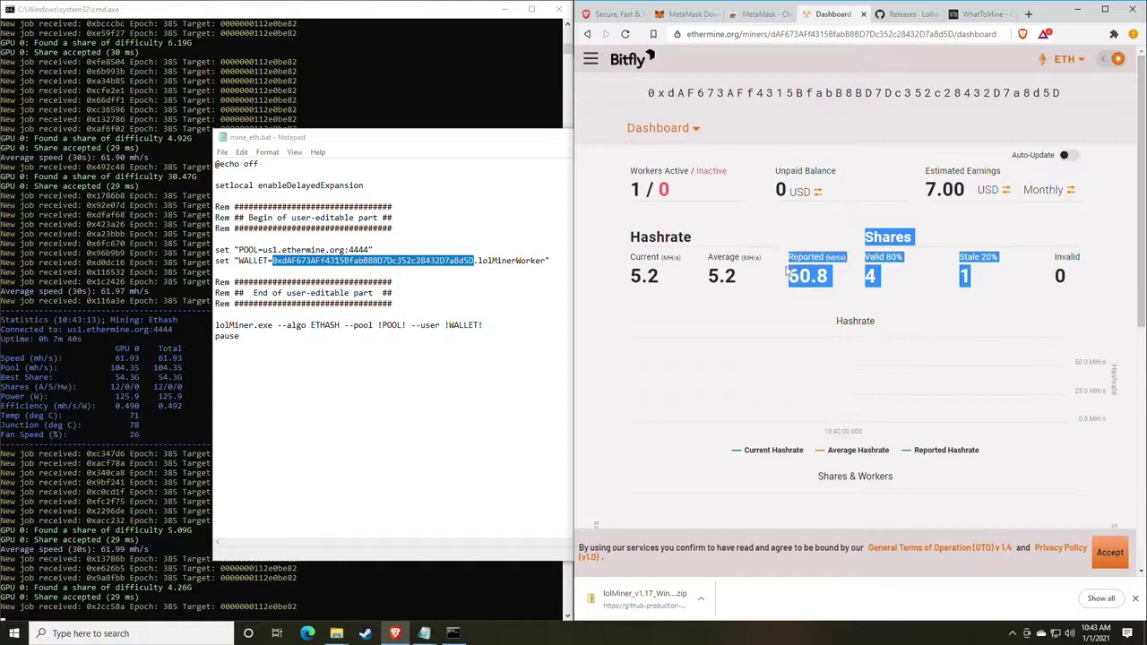
left_click(789, 272)
scroll(782, 246, "down", 1)
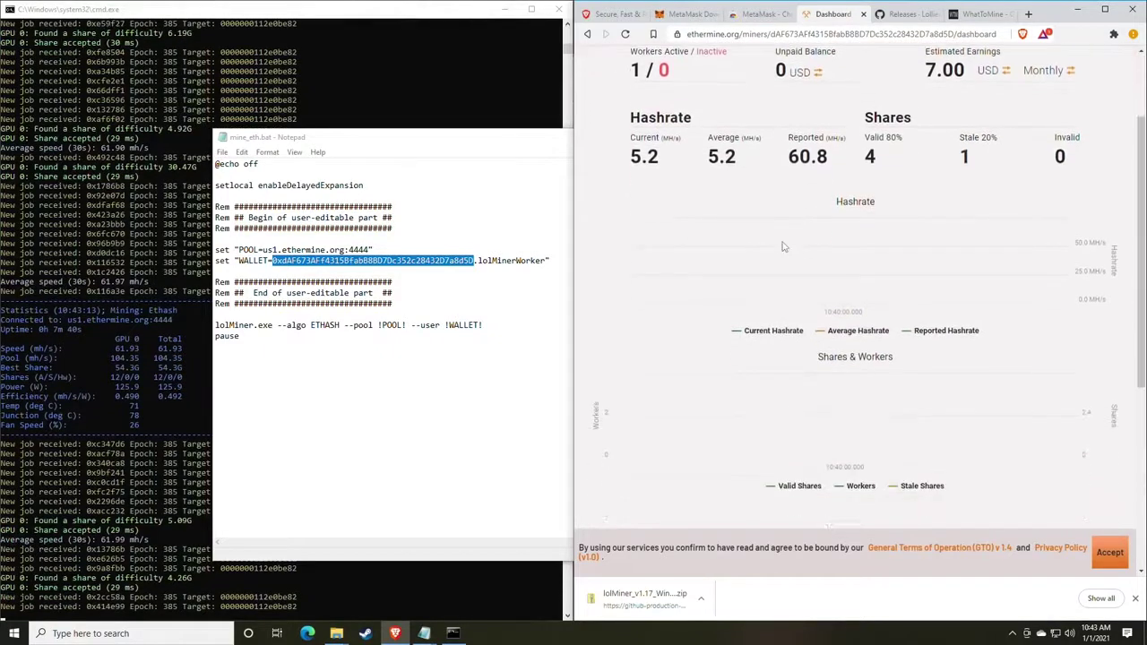
scroll(782, 245, "down", 1)
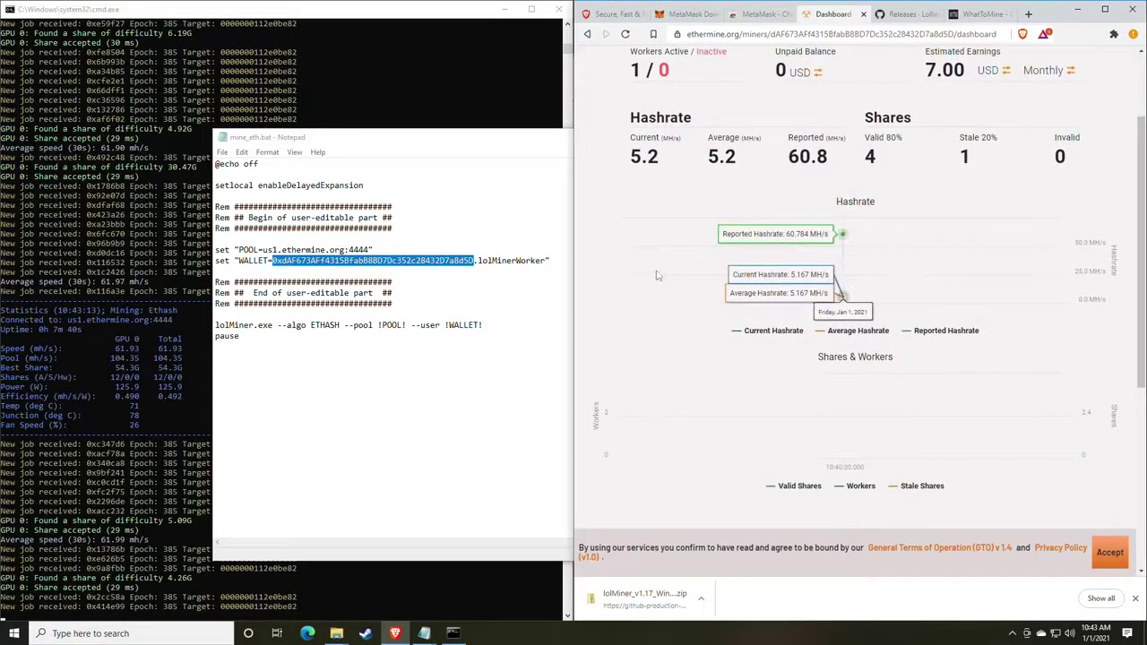
scroll(820, 341, "down", 1)
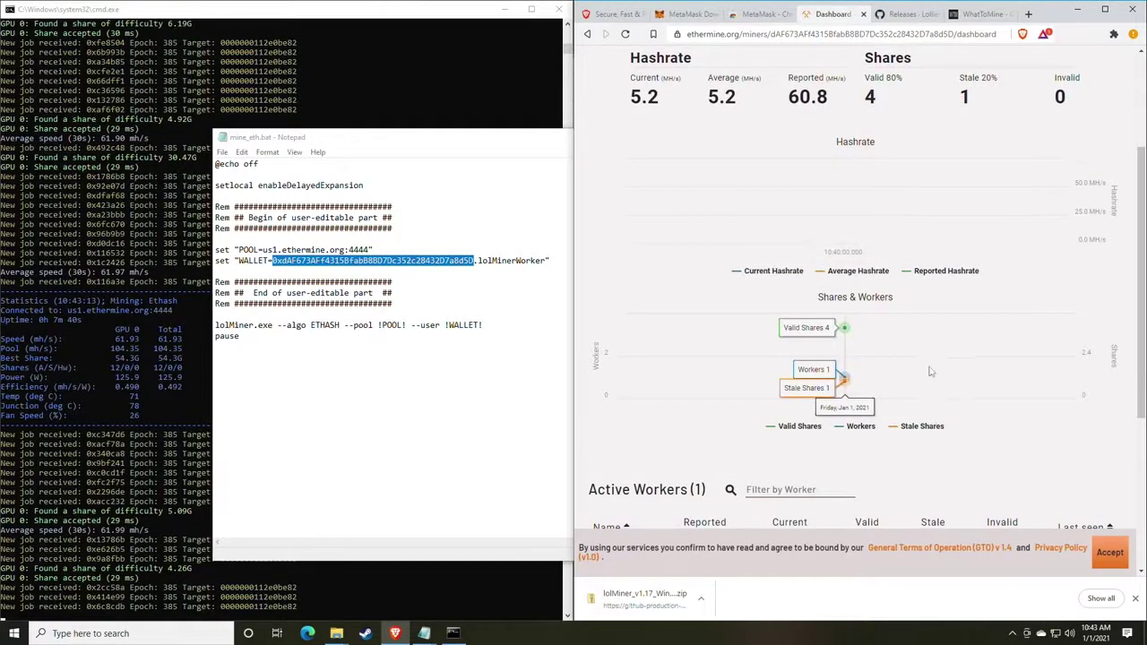
scroll(926, 320, "down", 1)
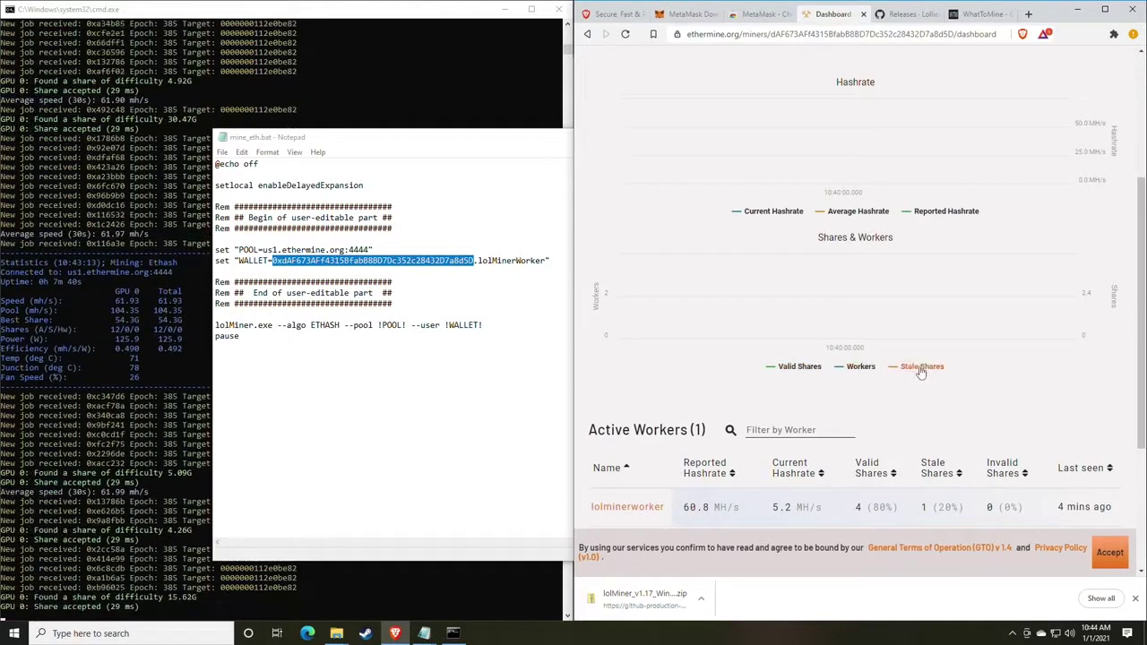
scroll(923, 372, "up", 1)
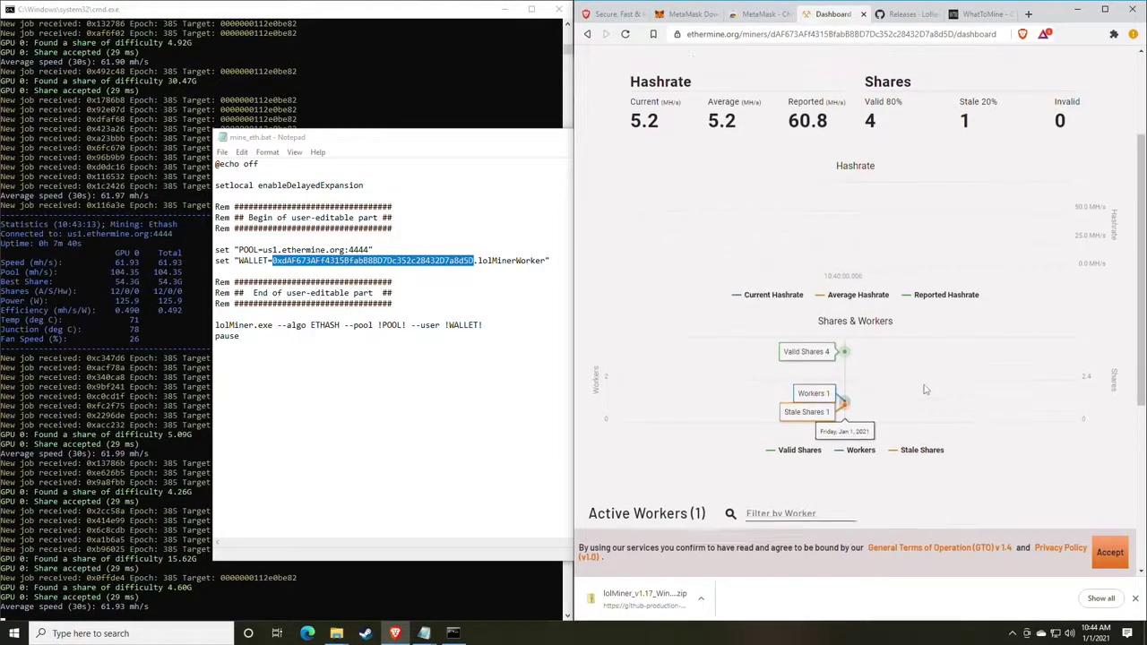
scroll(926, 389, "up", 1)
scroll(925, 390, "down", 1)
scroll(828, 253, "up", 4)
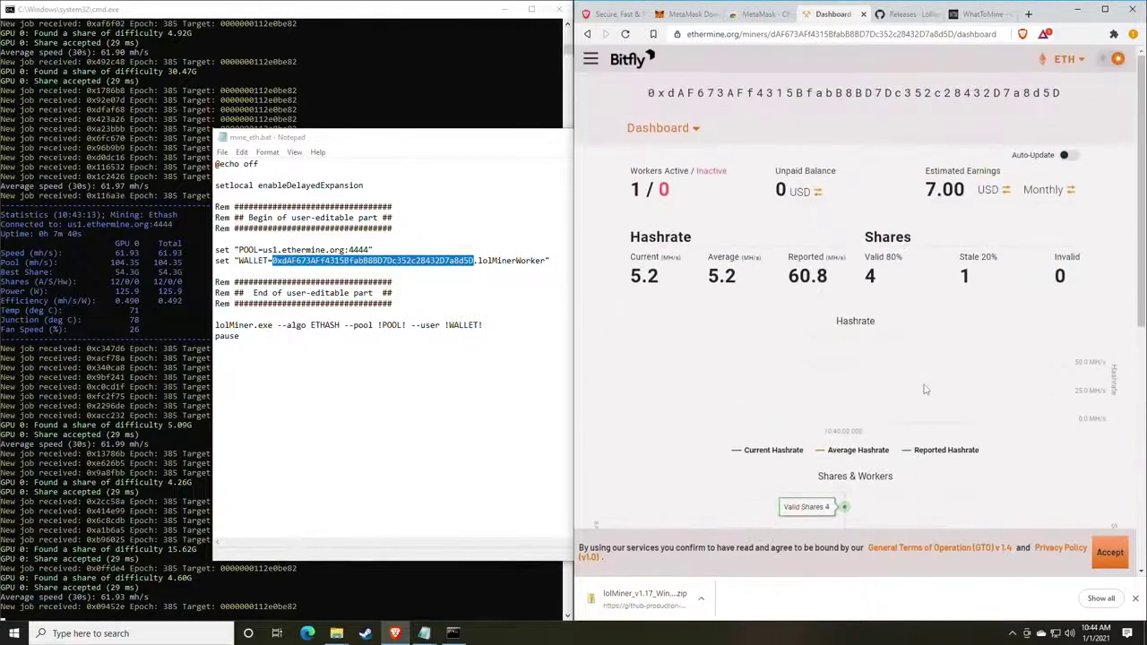
Open the miner account Settings page from the Dashboard dropdown, leaving the email field empty.
left_click(692, 132)
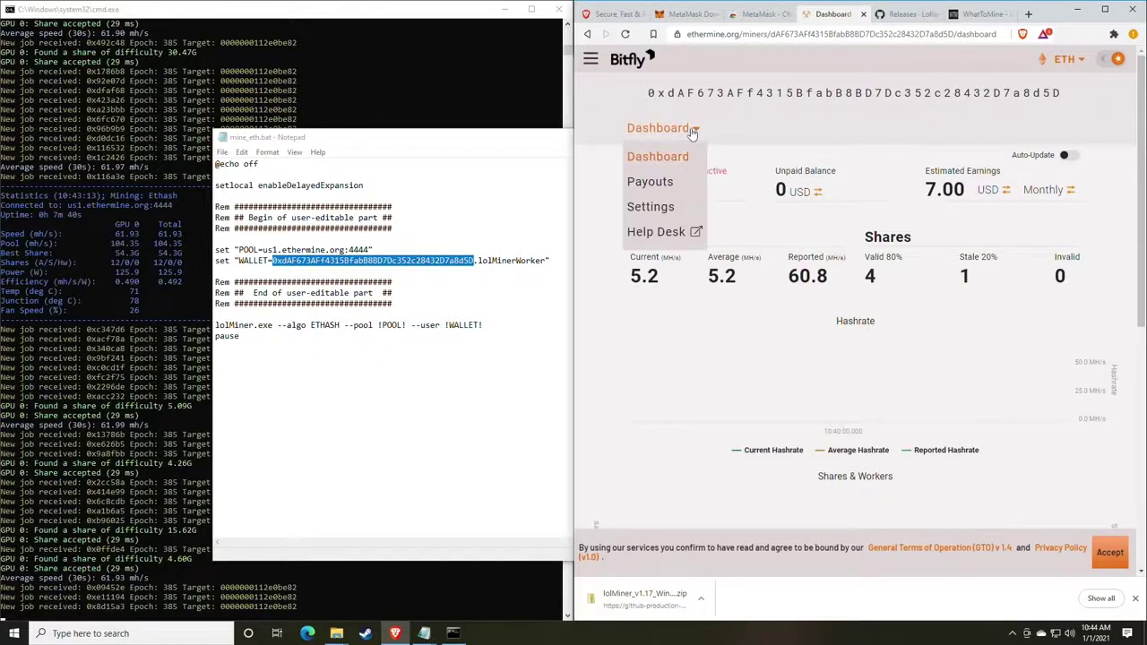
left_click(660, 209)
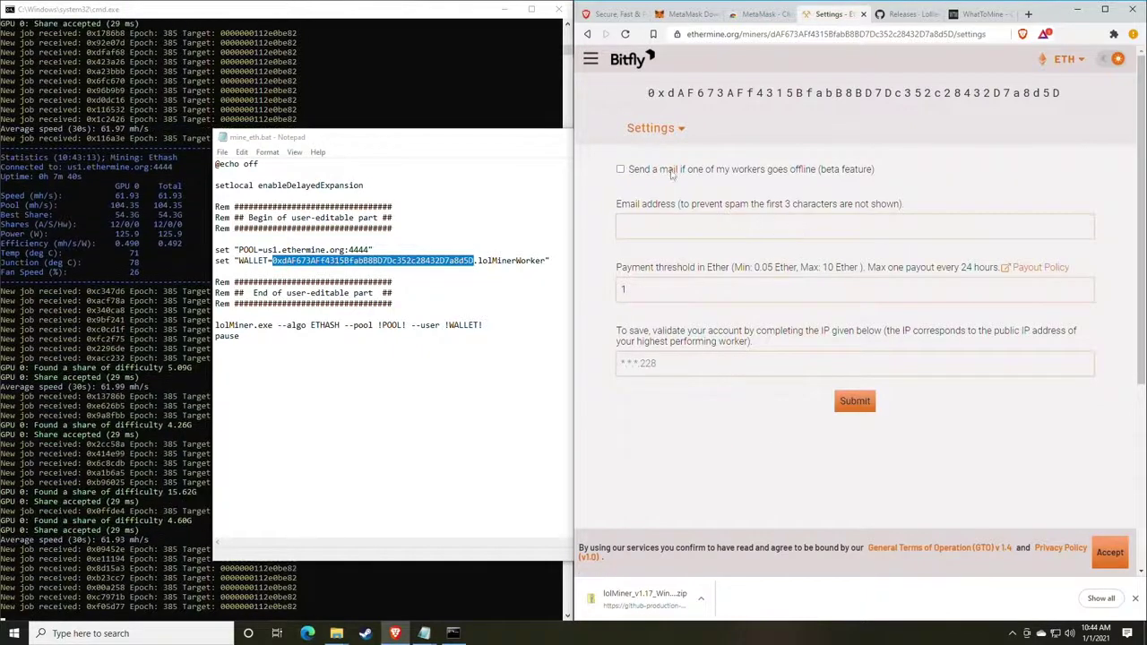
left_click(663, 226)
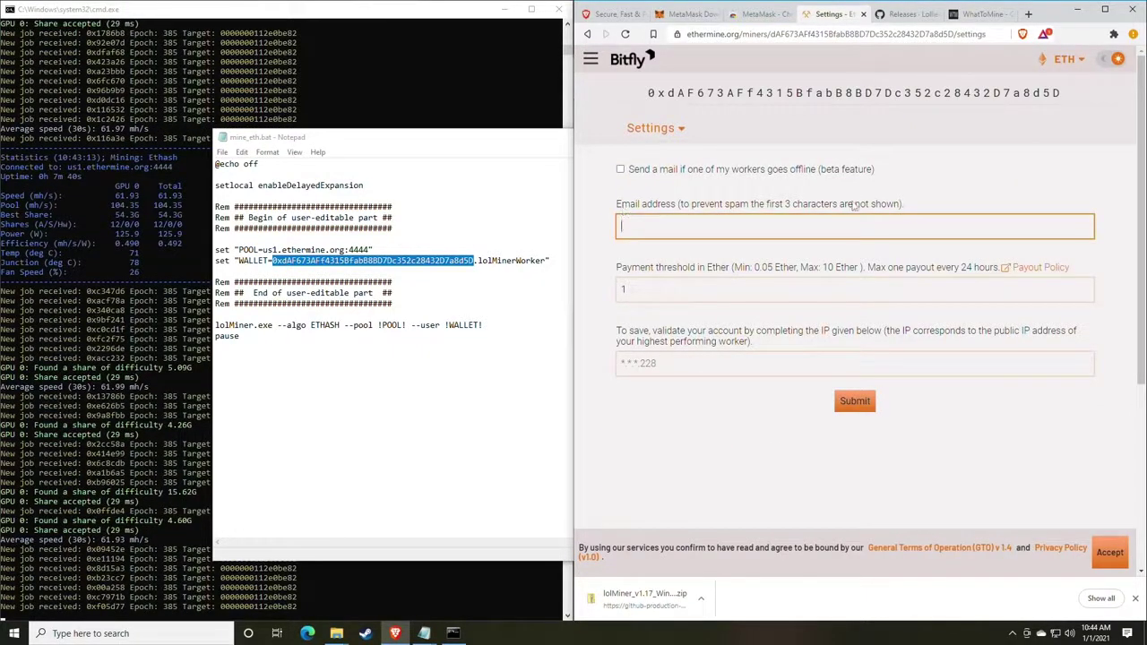
left_click(646, 271)
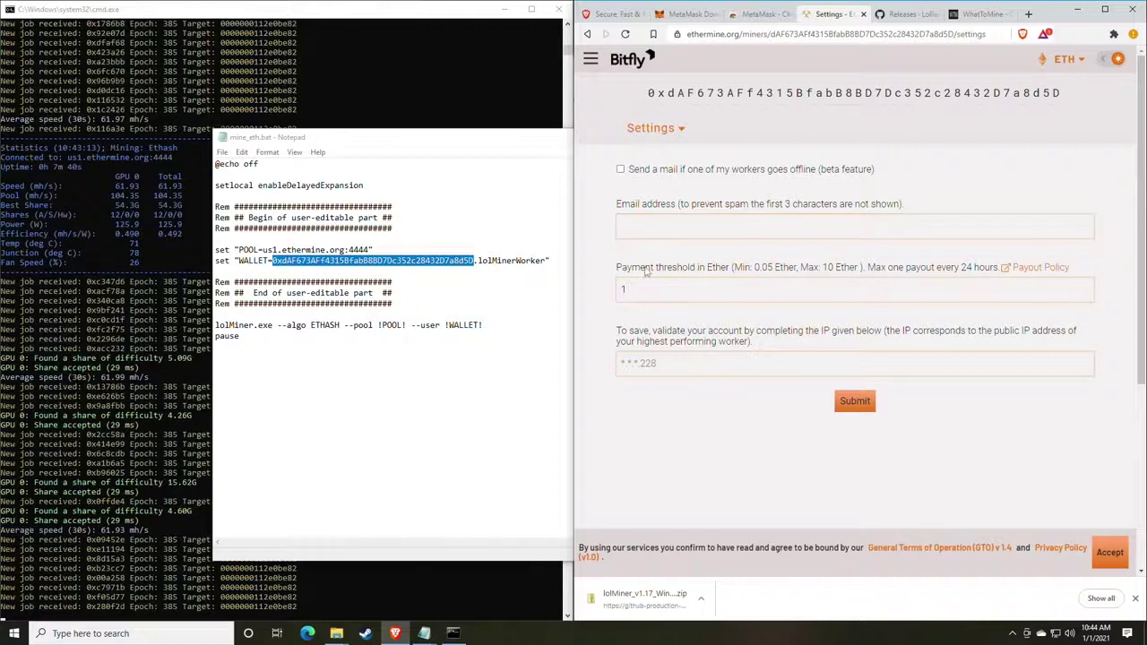
left_click_drag(624, 270, 724, 271)
left_click(688, 335)
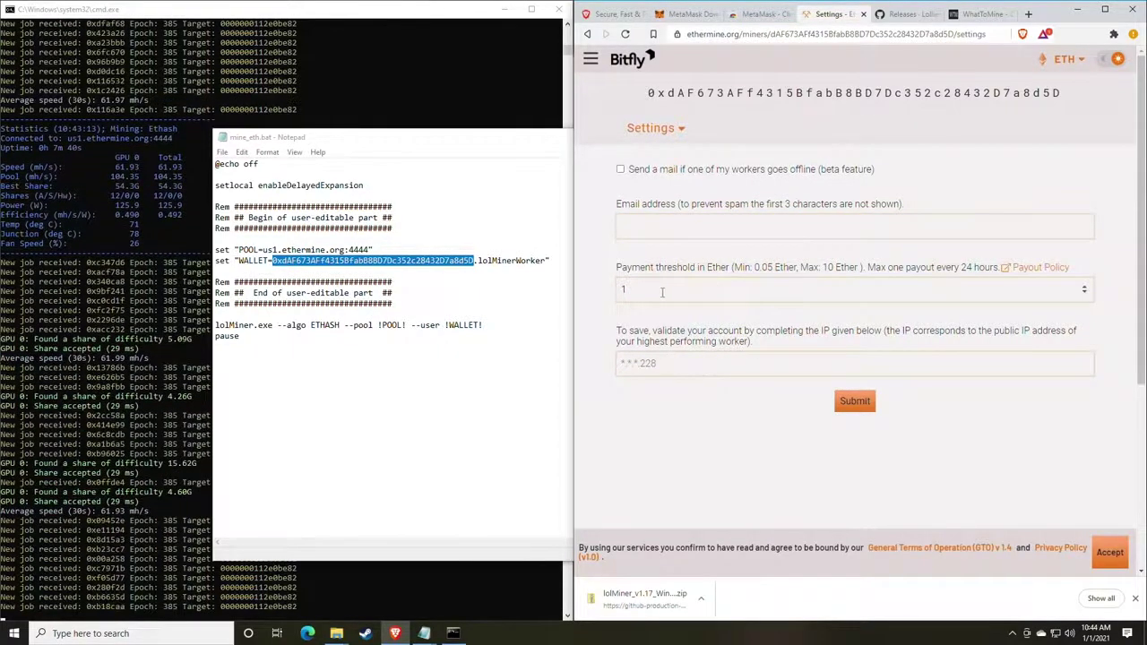
Change the payment threshold from 1 to 0.05 Ether.
left_click_drag(660, 292, 604, 293)
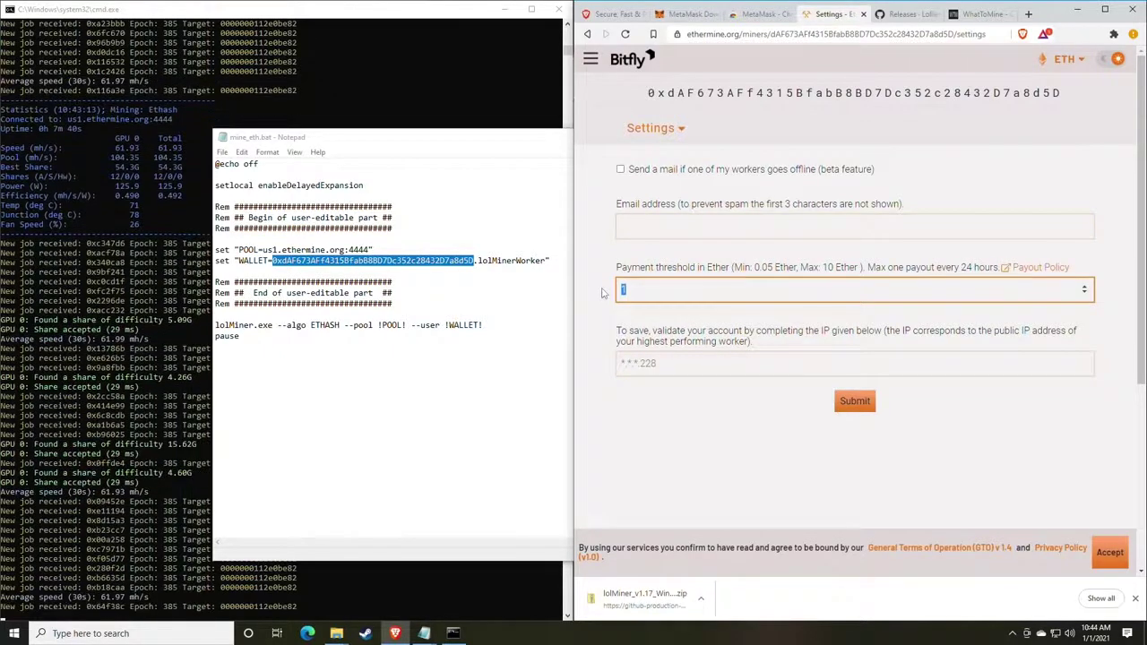
type("0.0")
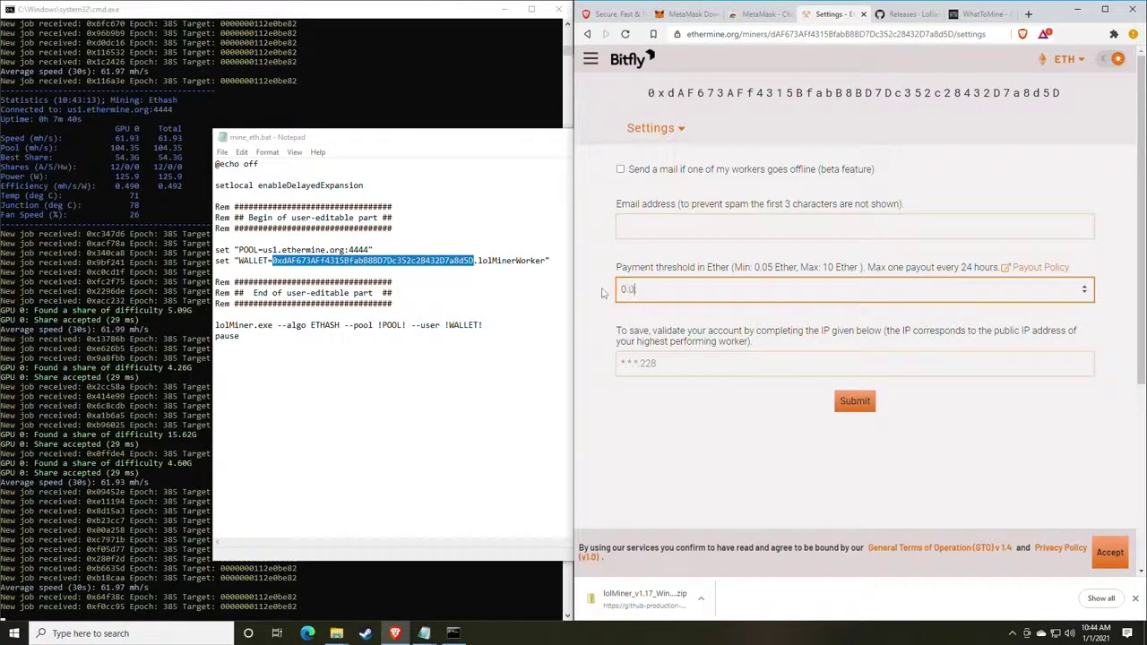
type("5")
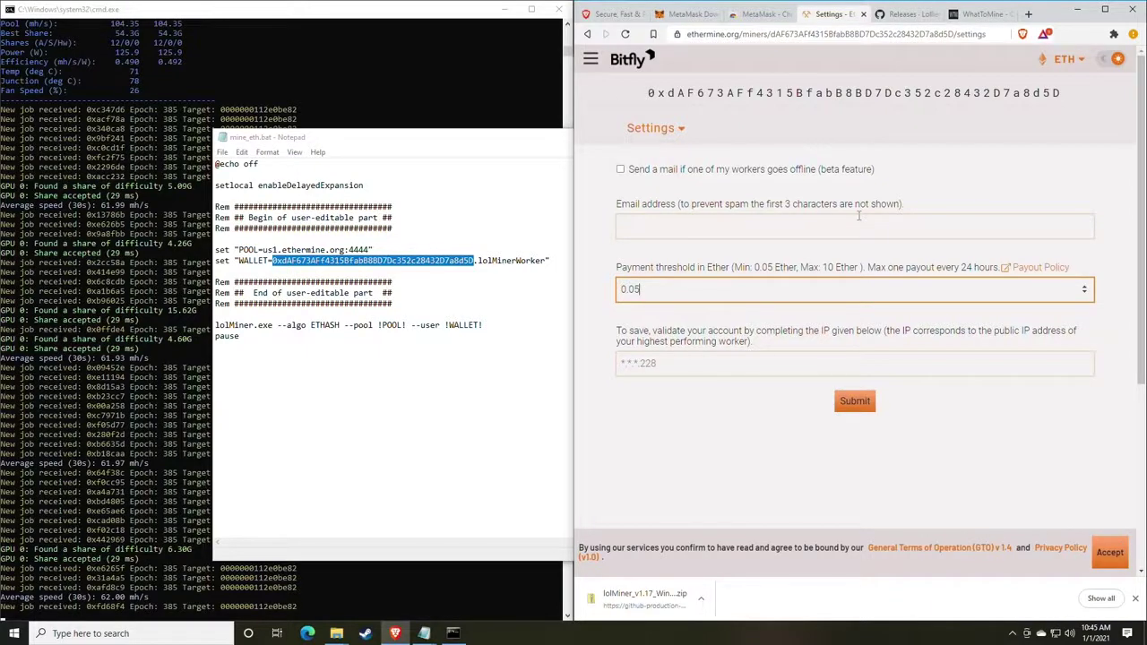
left_click(697, 367)
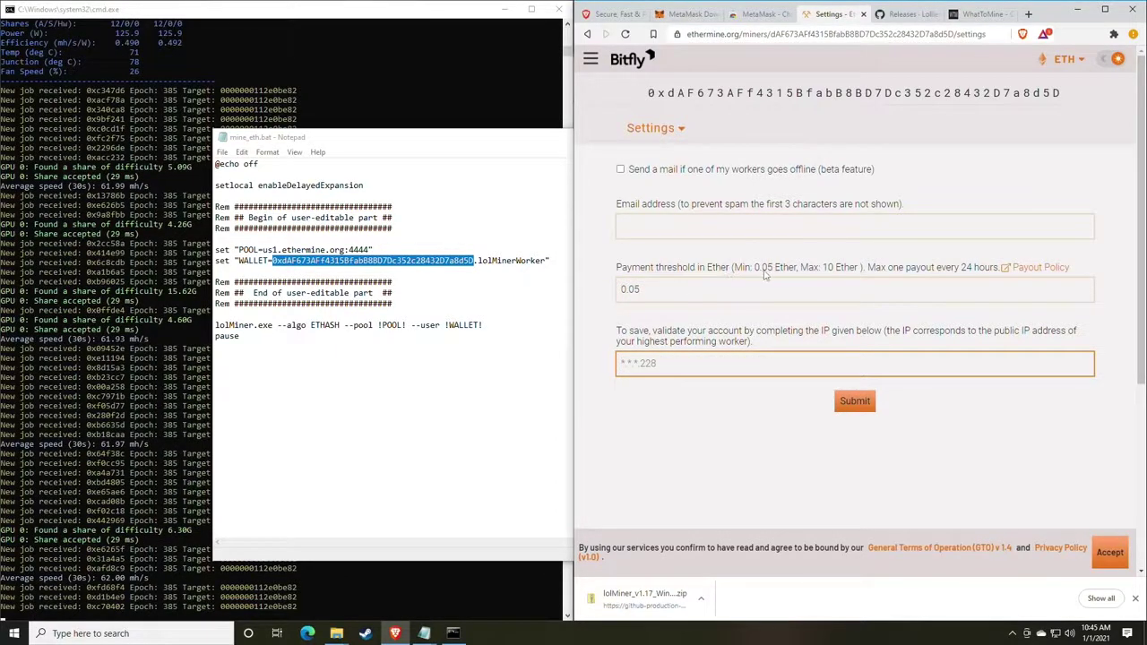
left_click(641, 130)
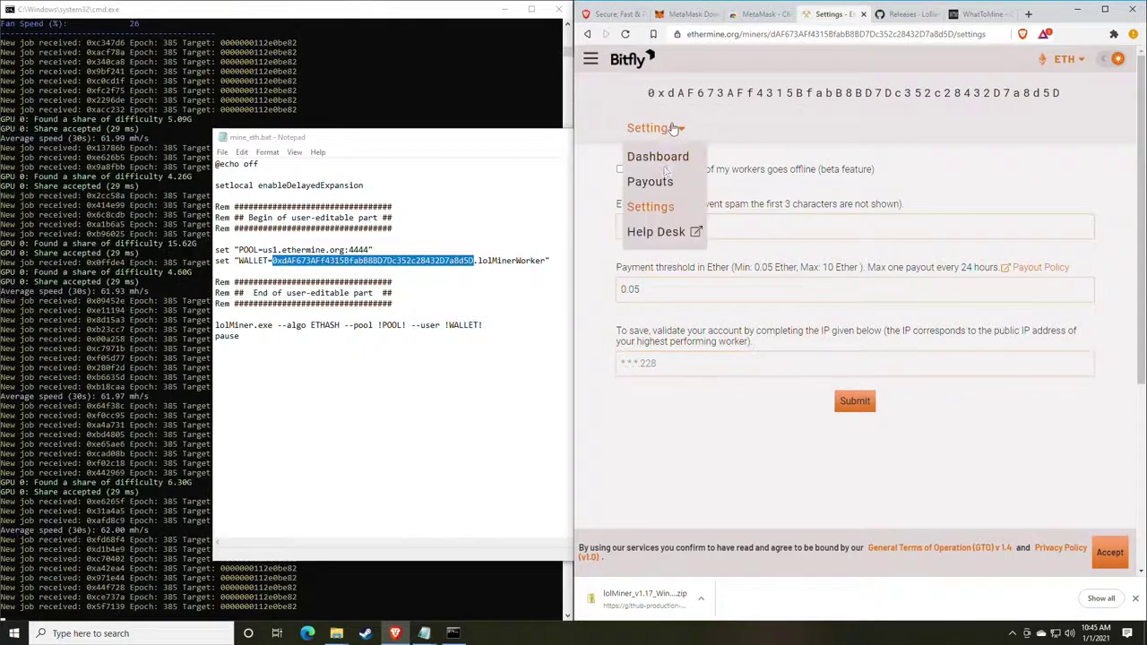
Return to the Ethermine dashboard and pin MetaMask in the browser's extensions menu.
left_click(653, 161)
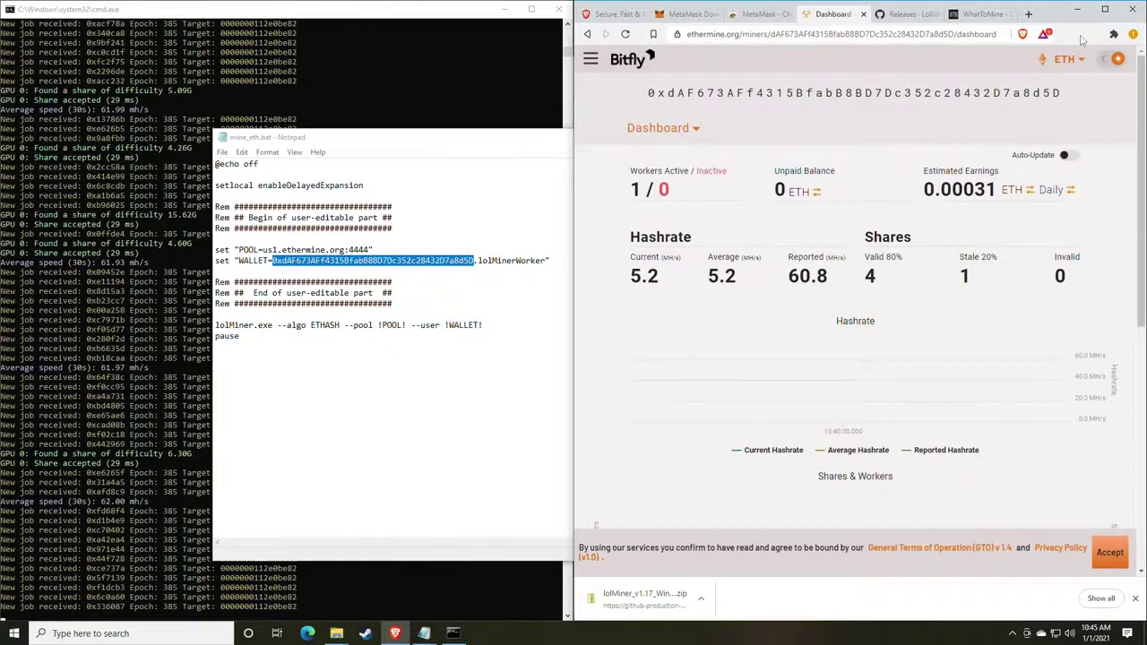
left_click(1113, 35)
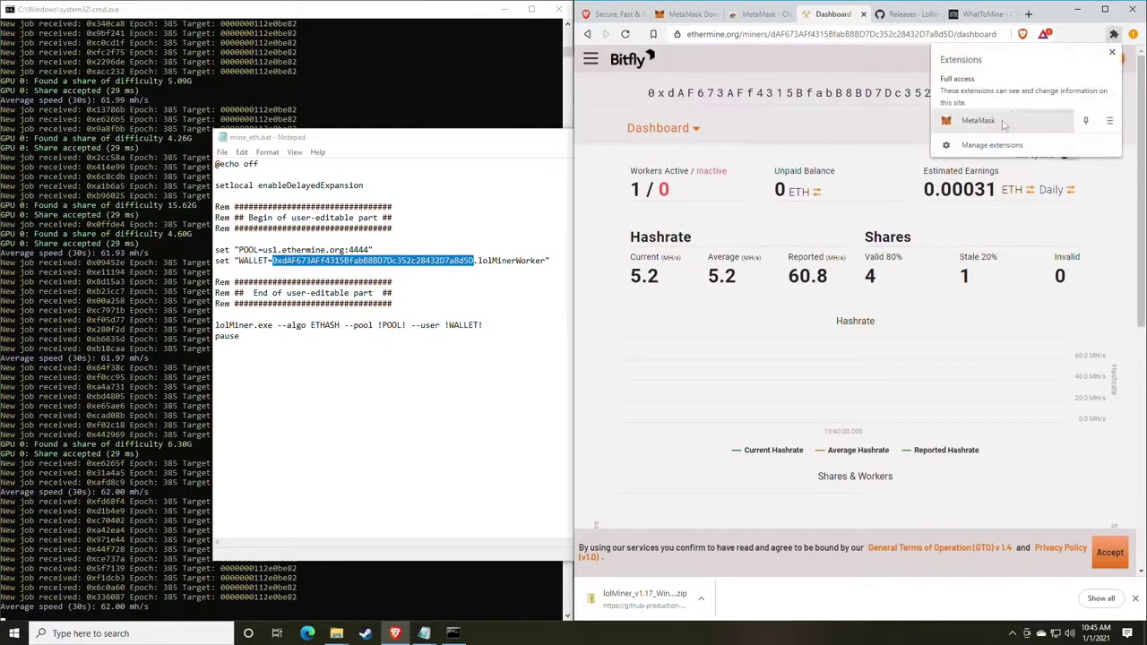
left_click(1085, 121)
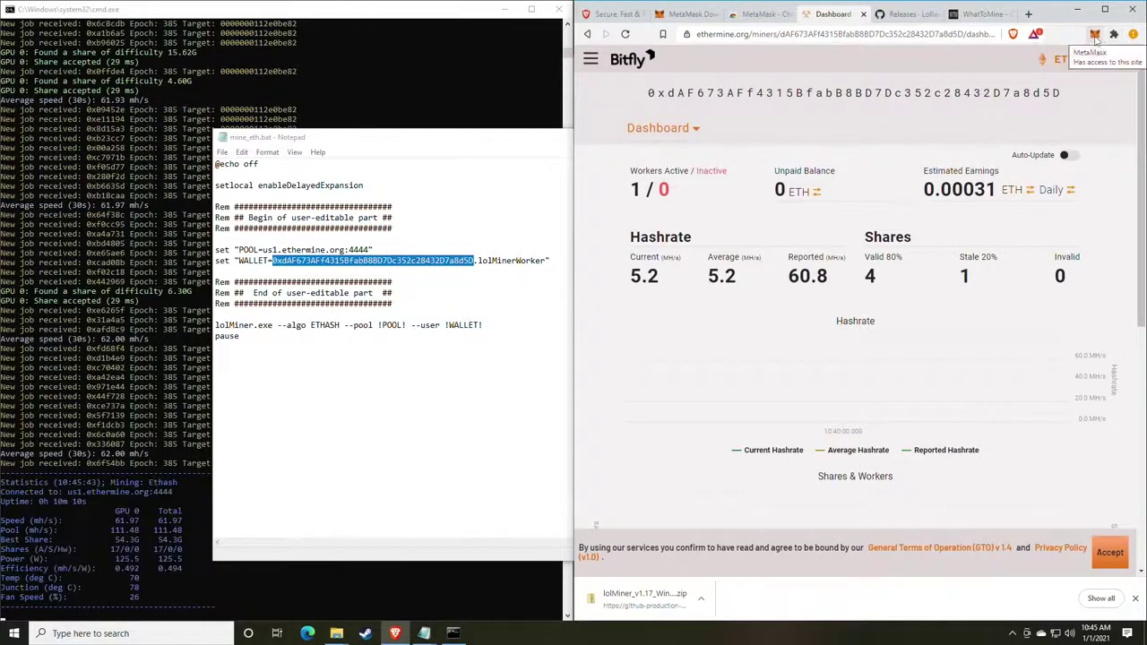
Browse MetaMask's Swap screen, keeping ETH as the source token, then close the wallet.
left_click(1095, 35)
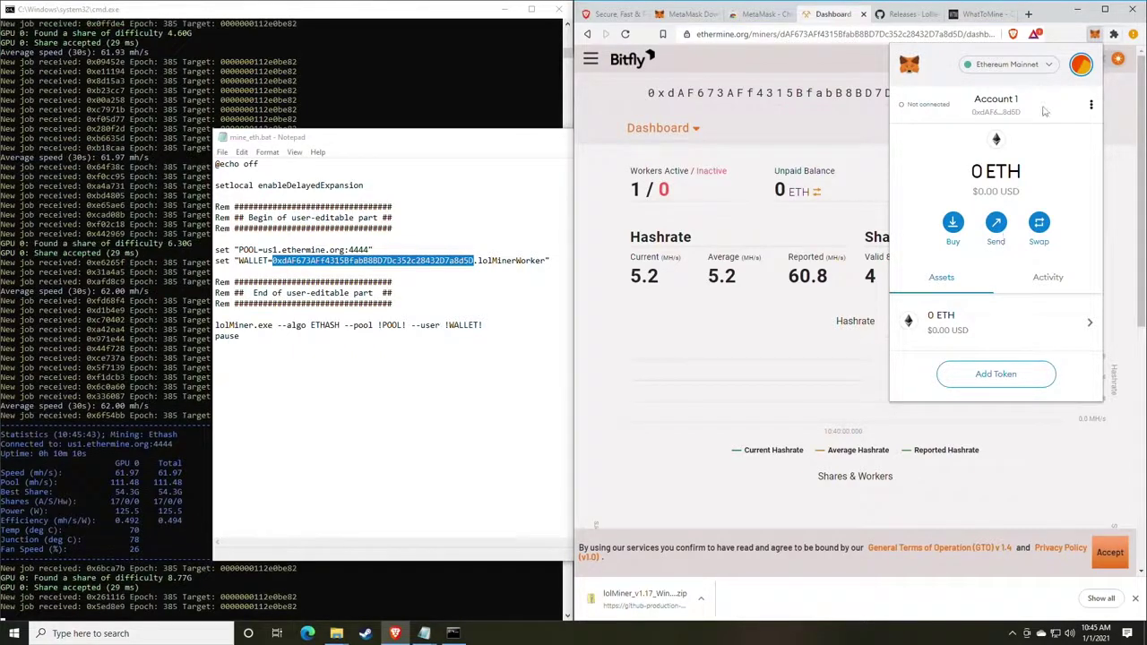
left_click(1040, 224)
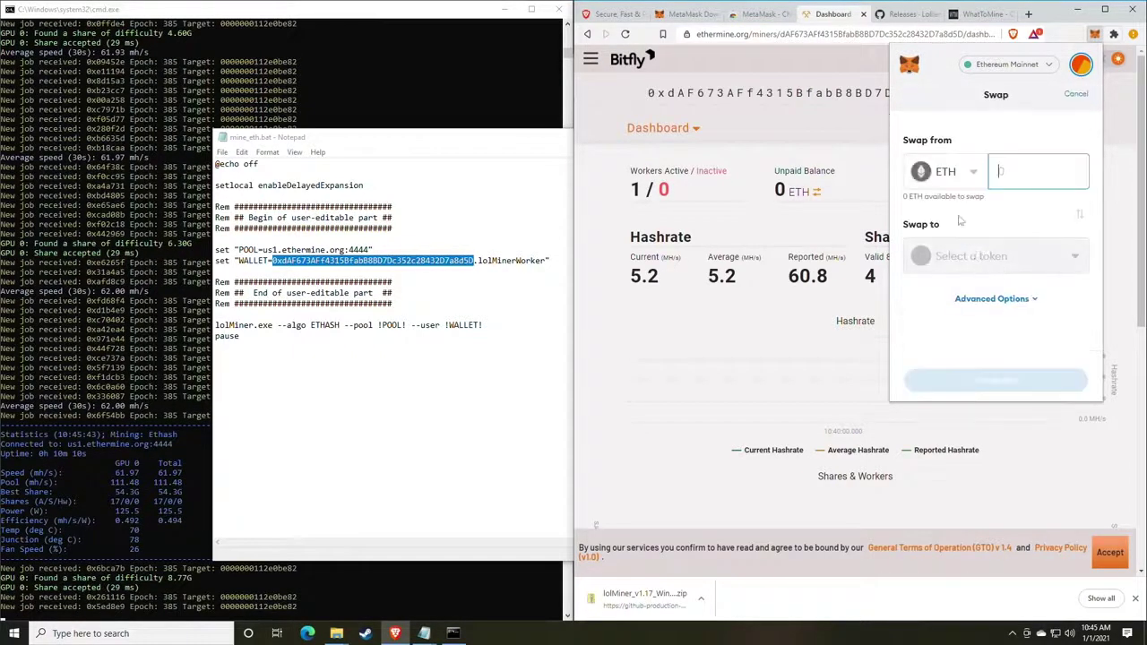
left_click(968, 175)
left_click(975, 203)
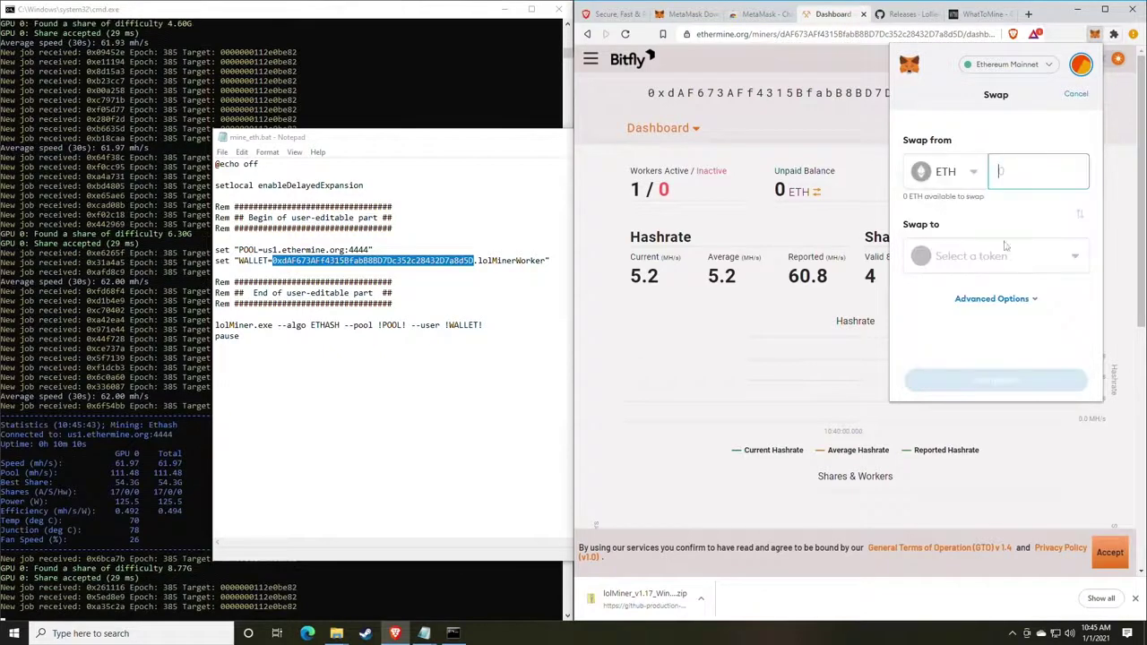
left_click(995, 256)
left_click(1014, 135)
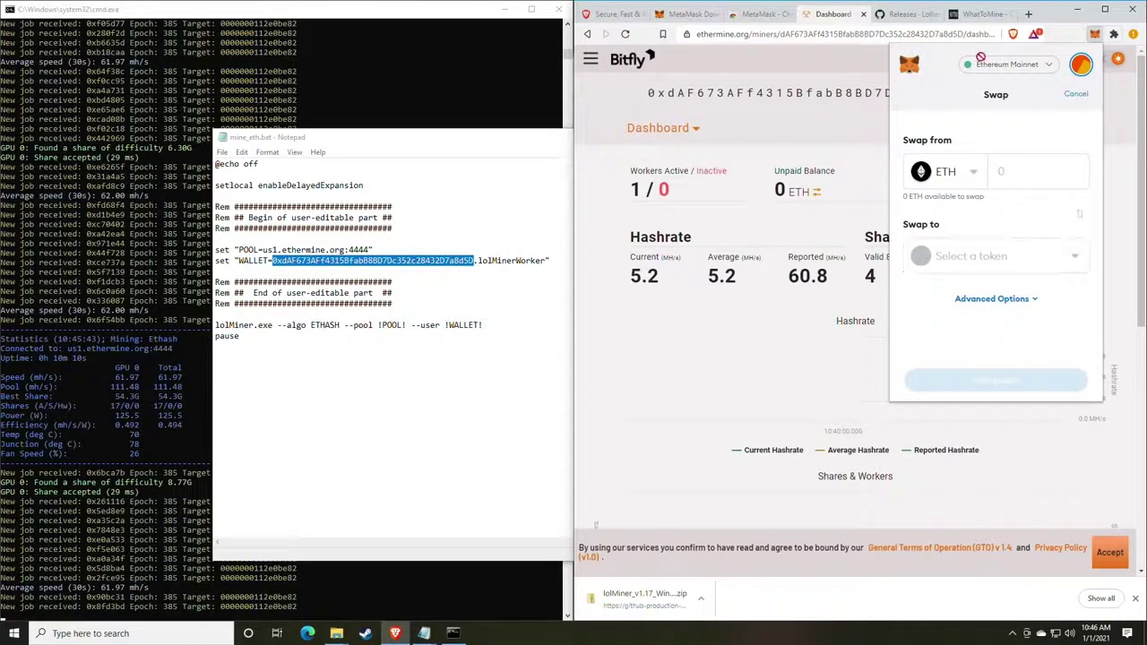
left_click(1095, 36)
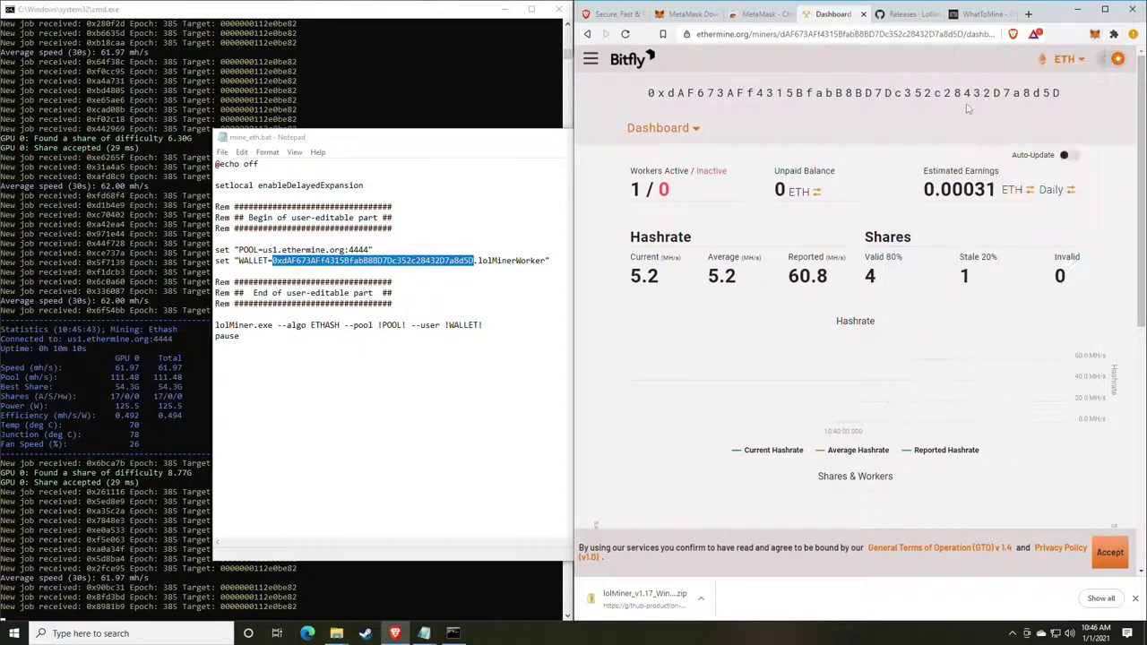